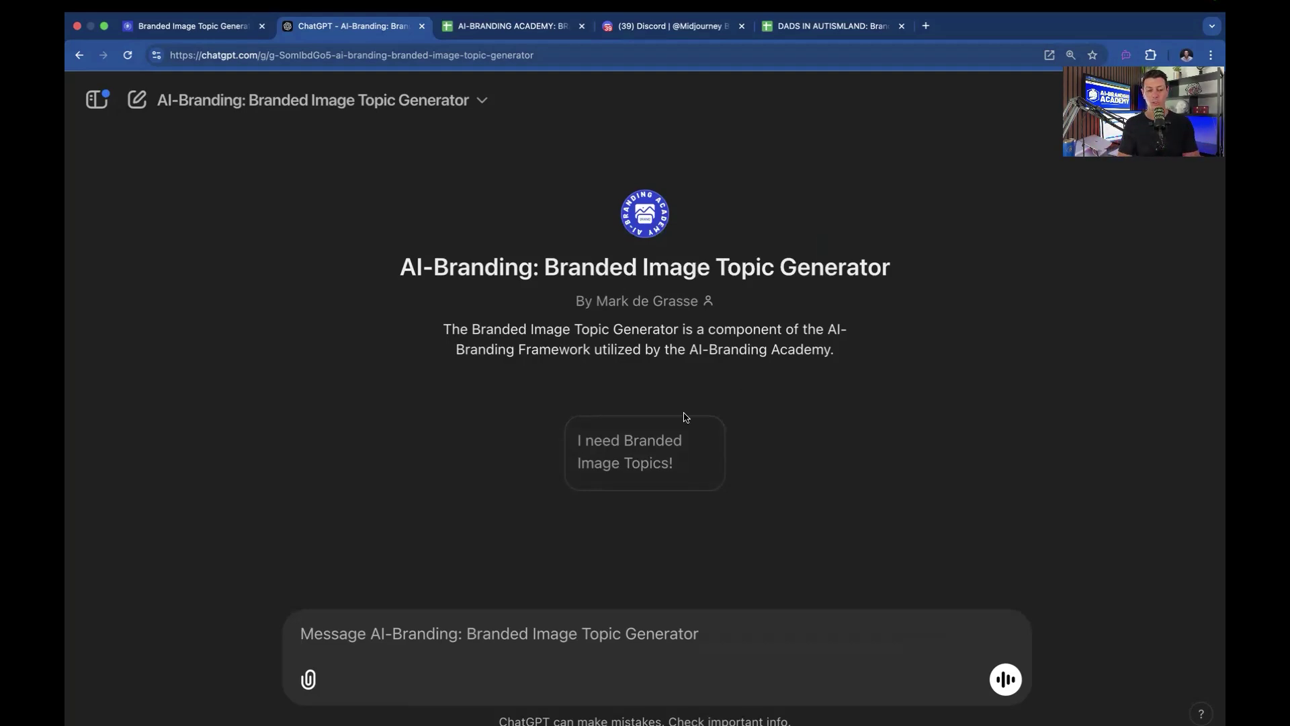
Request branded image topics, then copy the brand pillars (B2:C10) from the Dads in Autismland sheet
{"action": "left_click", "coordinate": [626, 463]}
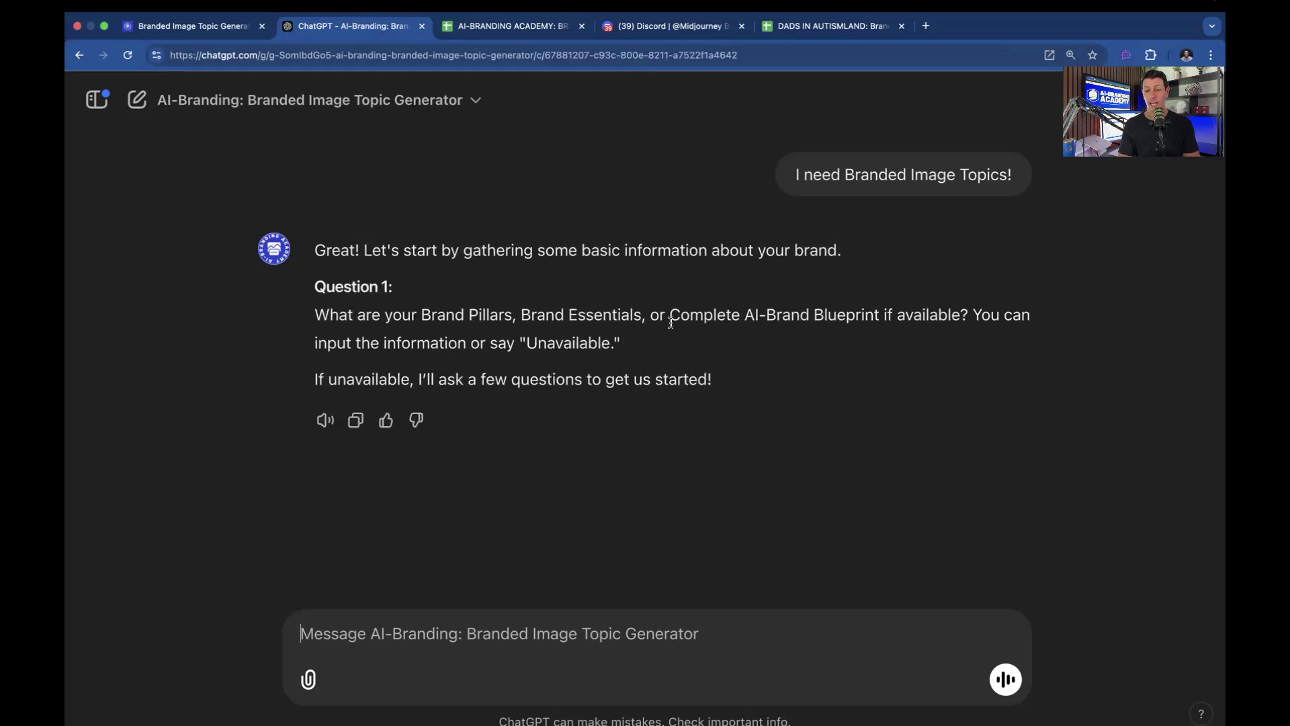
{"action": "left_click", "coordinate": [795, 29]}
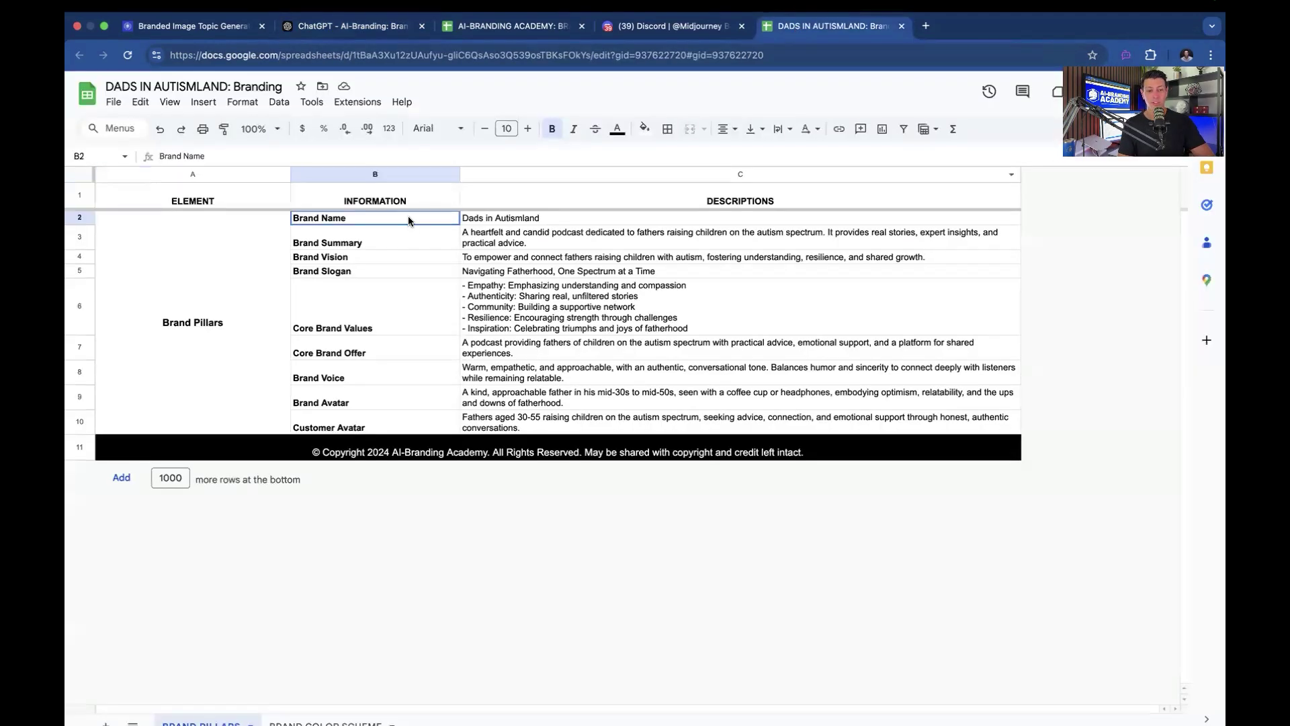
{"action": "left_click_drag", "start_coordinate": [409, 216], "coordinate": [599, 418]}
{"action": "key", "text": "super+c"}
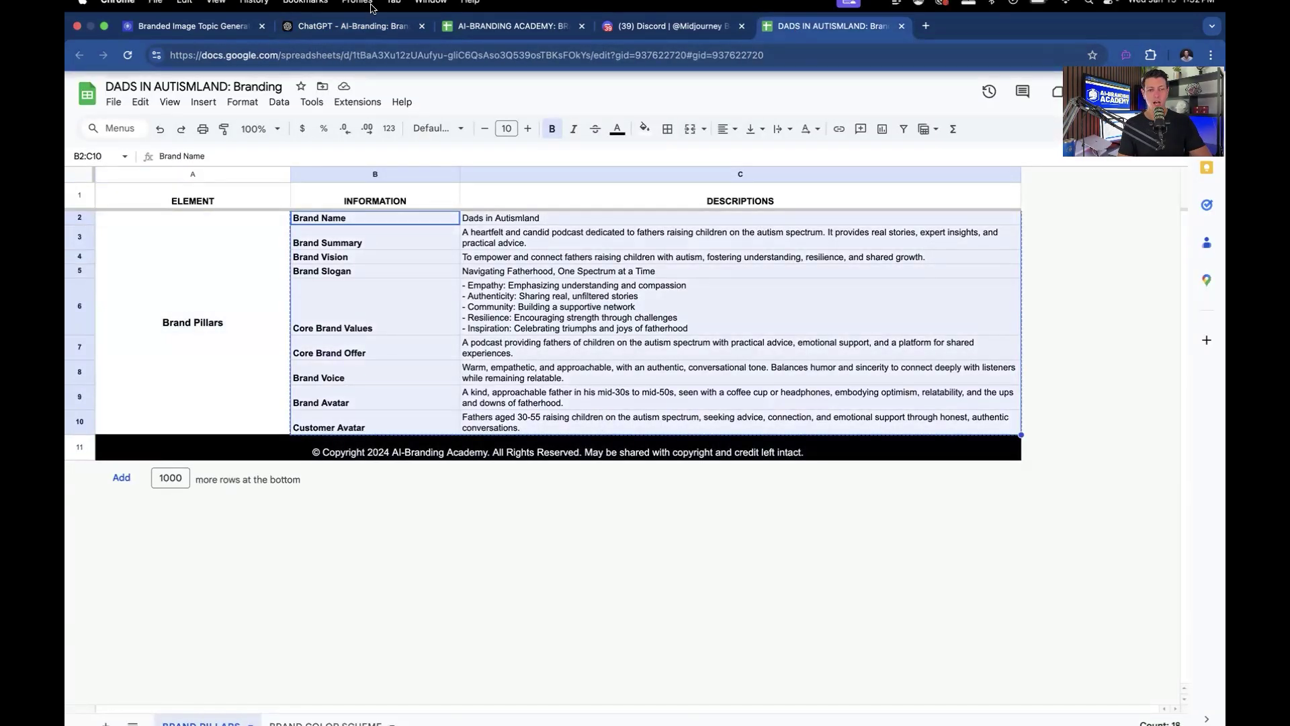
Send the Dads in Autismland brand pillars to the generator and review the six returned themes
{"action": "left_click", "coordinate": [368, 25]}
{"action": "key", "text": "super+v"}
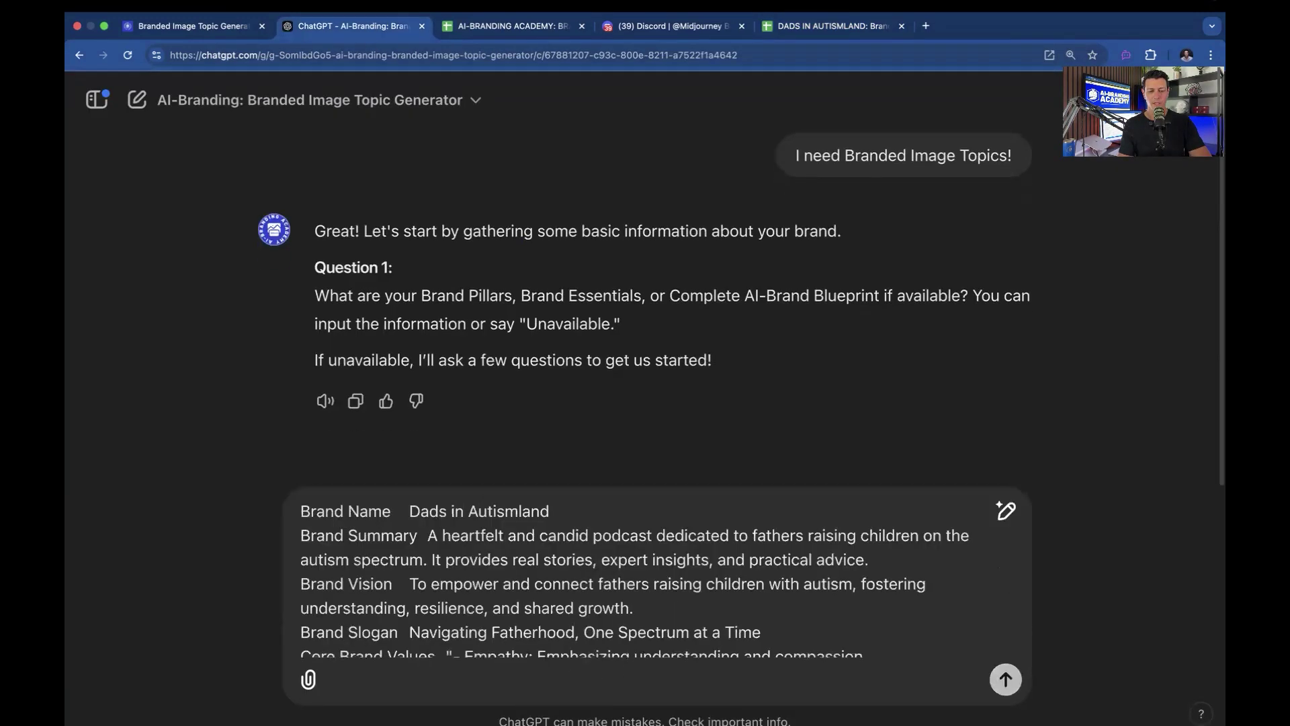
{"action": "key", "text": "Return"}
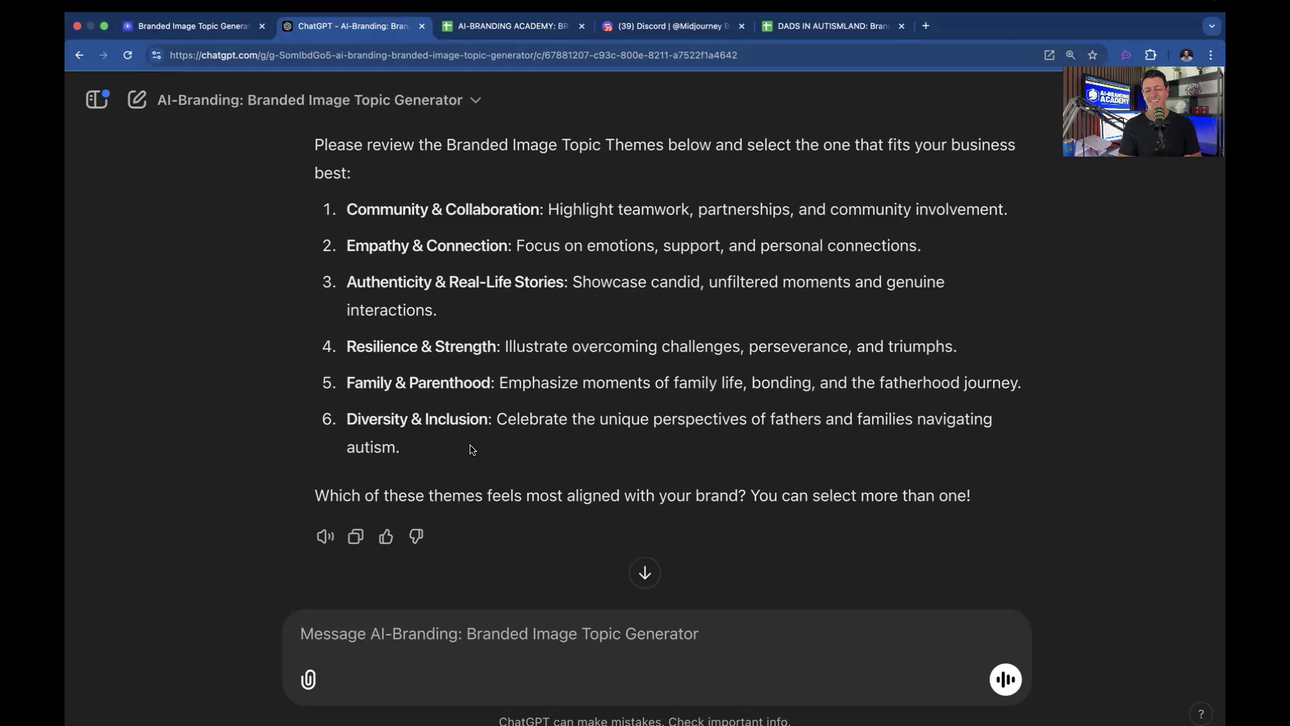
{"action": "scroll", "coordinate": [489, 469], "scroll_direction": "up", "scroll_amount": 5}
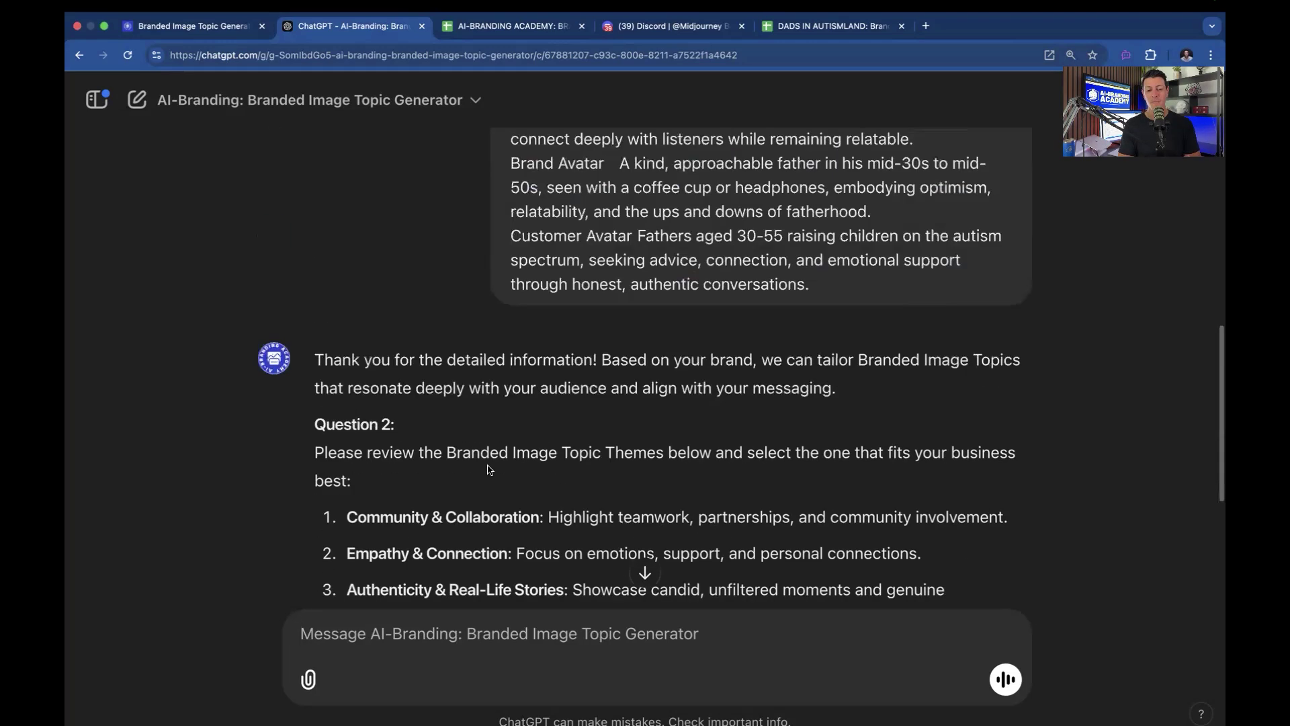
{"action": "scroll", "coordinate": [489, 469], "scroll_direction": "up", "scroll_amount": 4}
{"action": "scroll", "coordinate": [672, 380], "scroll_direction": "down", "scroll_amount": 8}
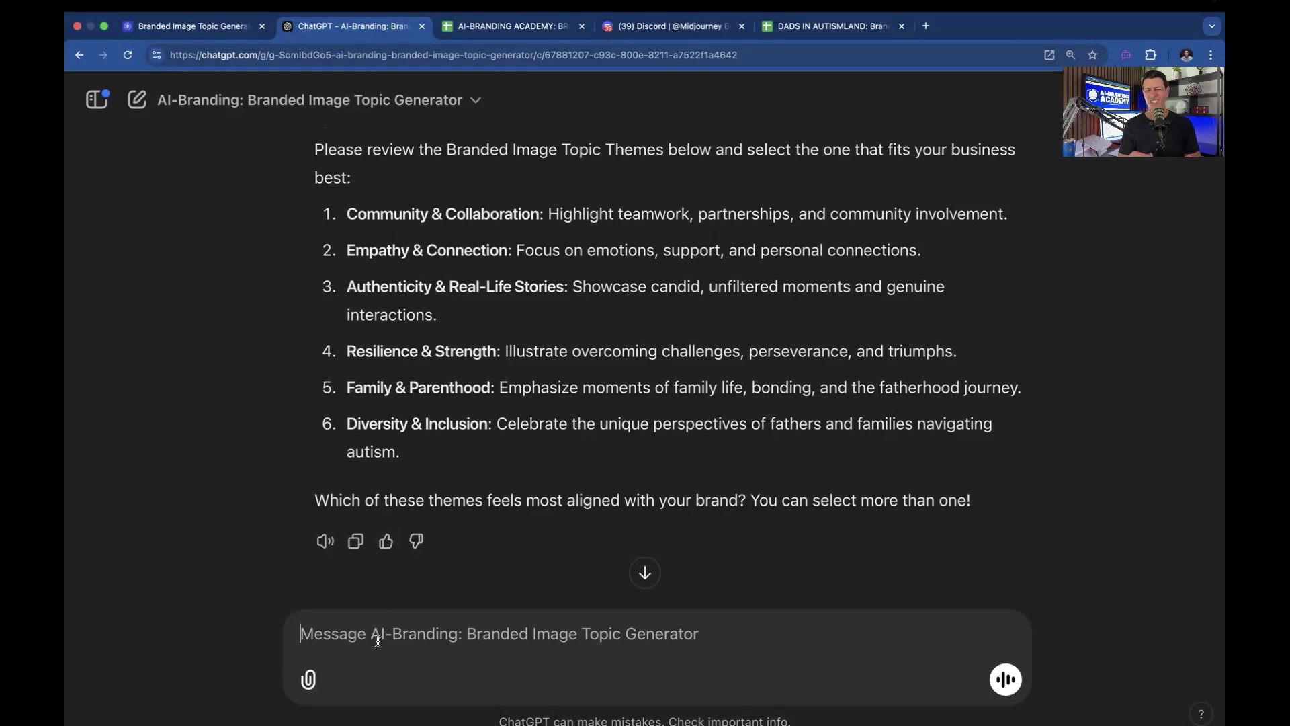
Choose theme 4, Resilience & Strength, as the image topic theme
{"action": "type", "text": "4"}
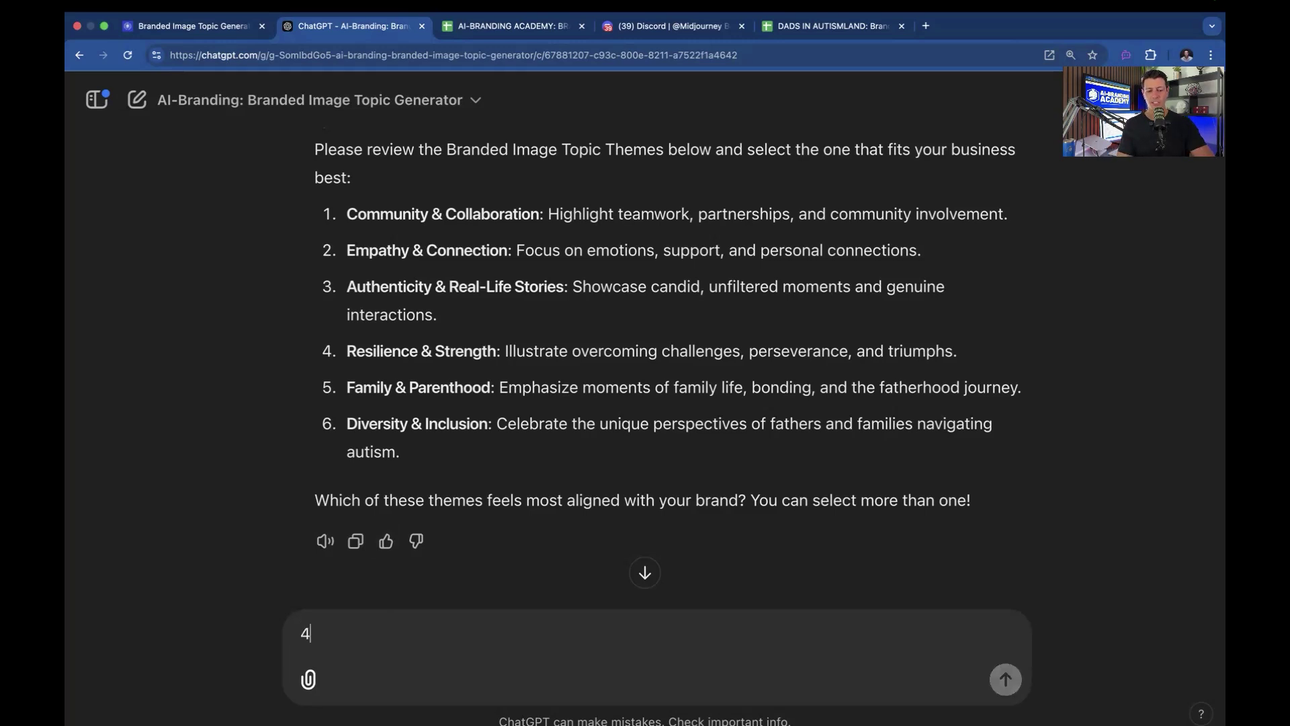
{"action": "key", "text": "Return"}
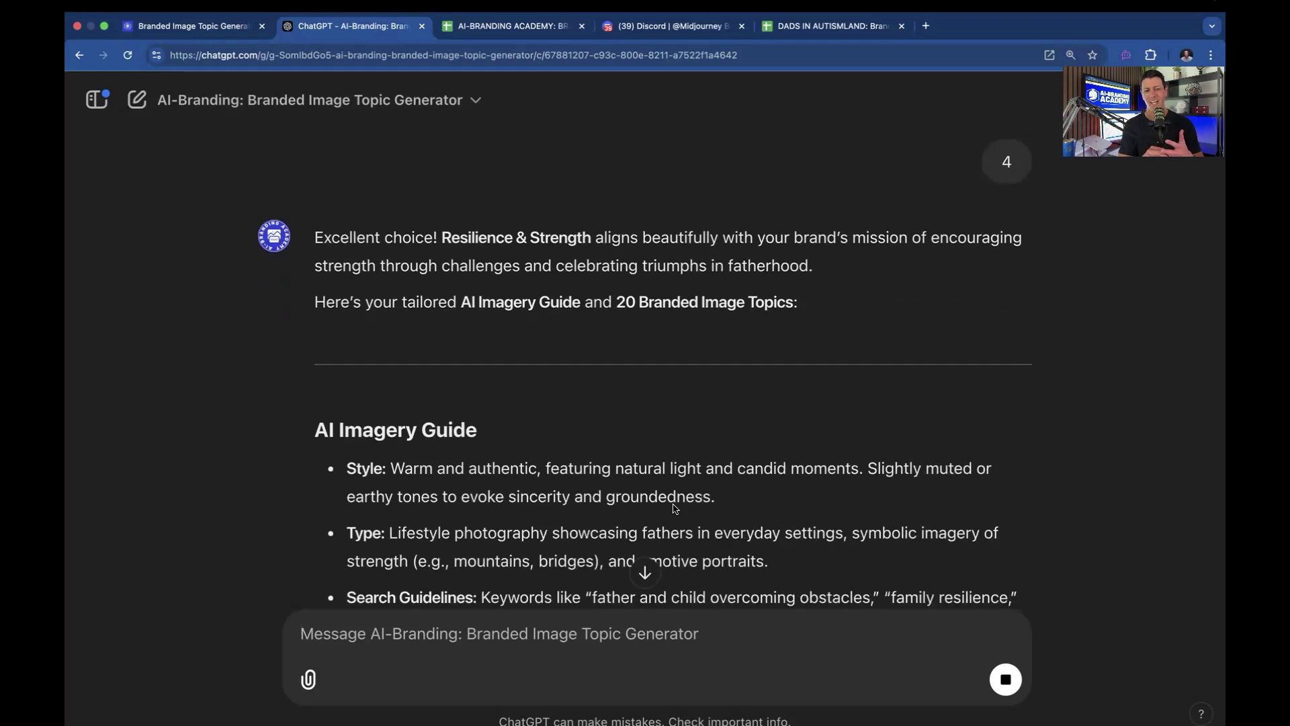
{"action": "scroll", "coordinate": [675, 509], "scroll_direction": "down", "scroll_amount": 5}
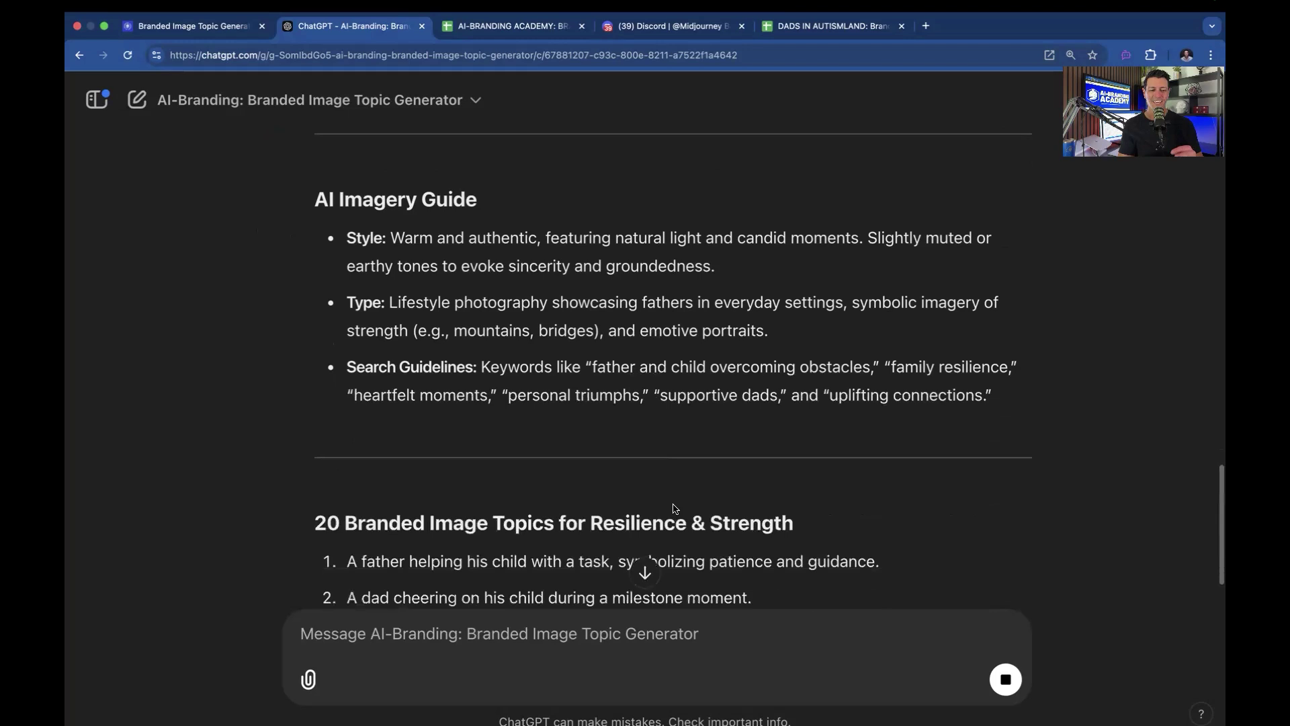
Read the AI Imagery Guide, highlighting its Style and Type guidelines
{"action": "left_click_drag", "start_coordinate": [375, 179], "coordinate": [743, 207]}
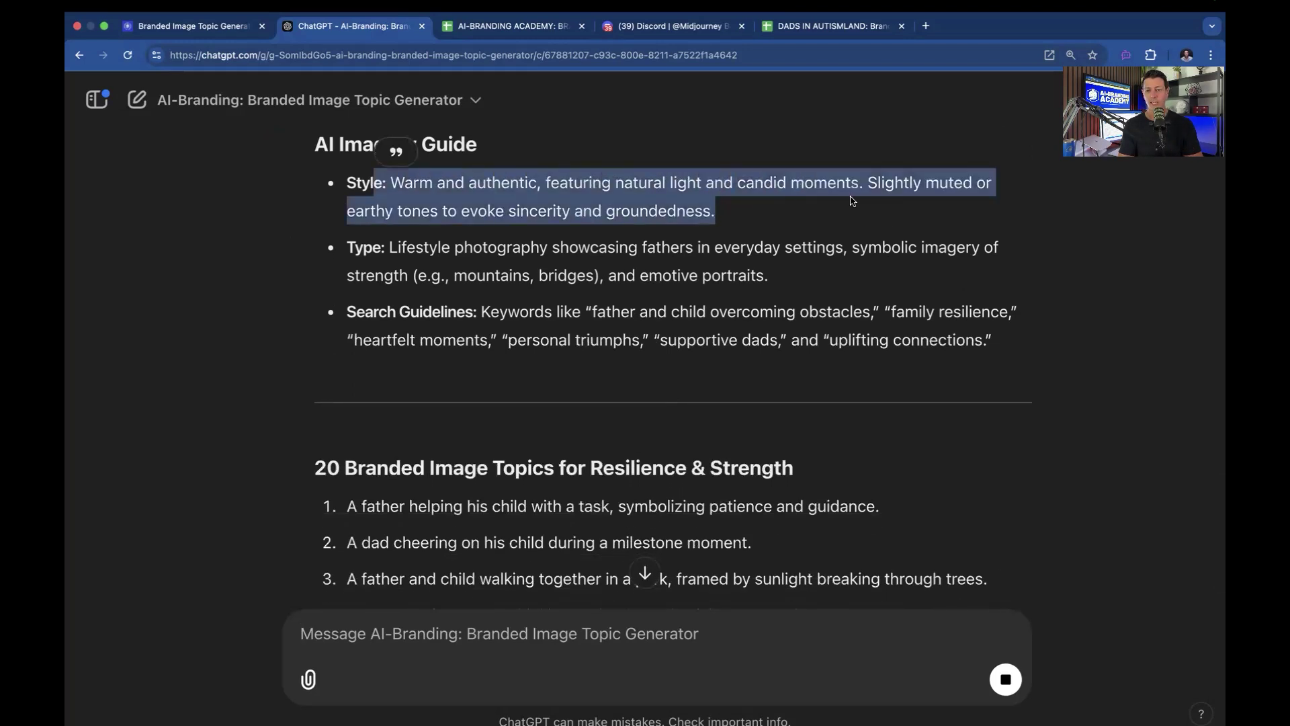
{"action": "left_click", "coordinate": [447, 268]}
{"action": "left_click_drag", "start_coordinate": [388, 246], "coordinate": [805, 274]}
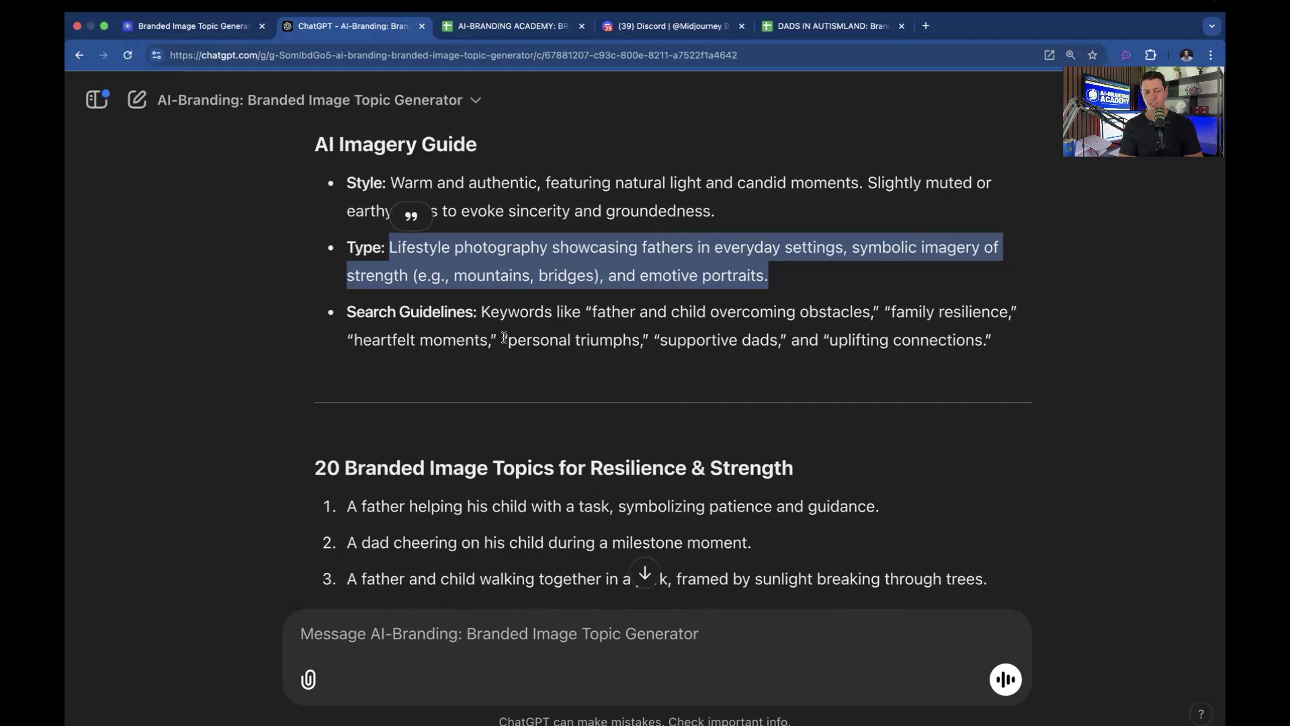
{"action": "scroll", "coordinate": [518, 434], "scroll_direction": "down", "scroll_amount": 10}
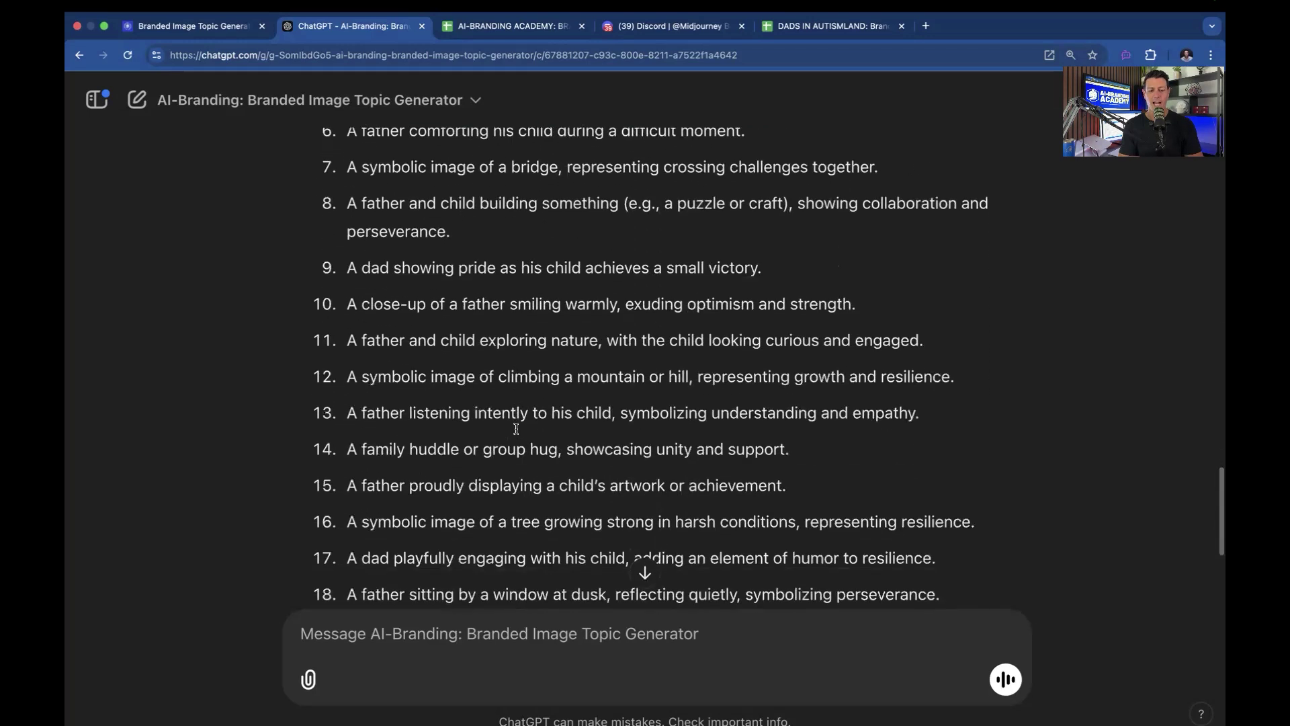
{"action": "scroll", "coordinate": [518, 433], "scroll_direction": "down", "scroll_amount": 3}
Scroll through the 20 Resilience & Strength branded image topics
{"action": "scroll", "coordinate": [517, 433], "scroll_direction": "up", "scroll_amount": 10}
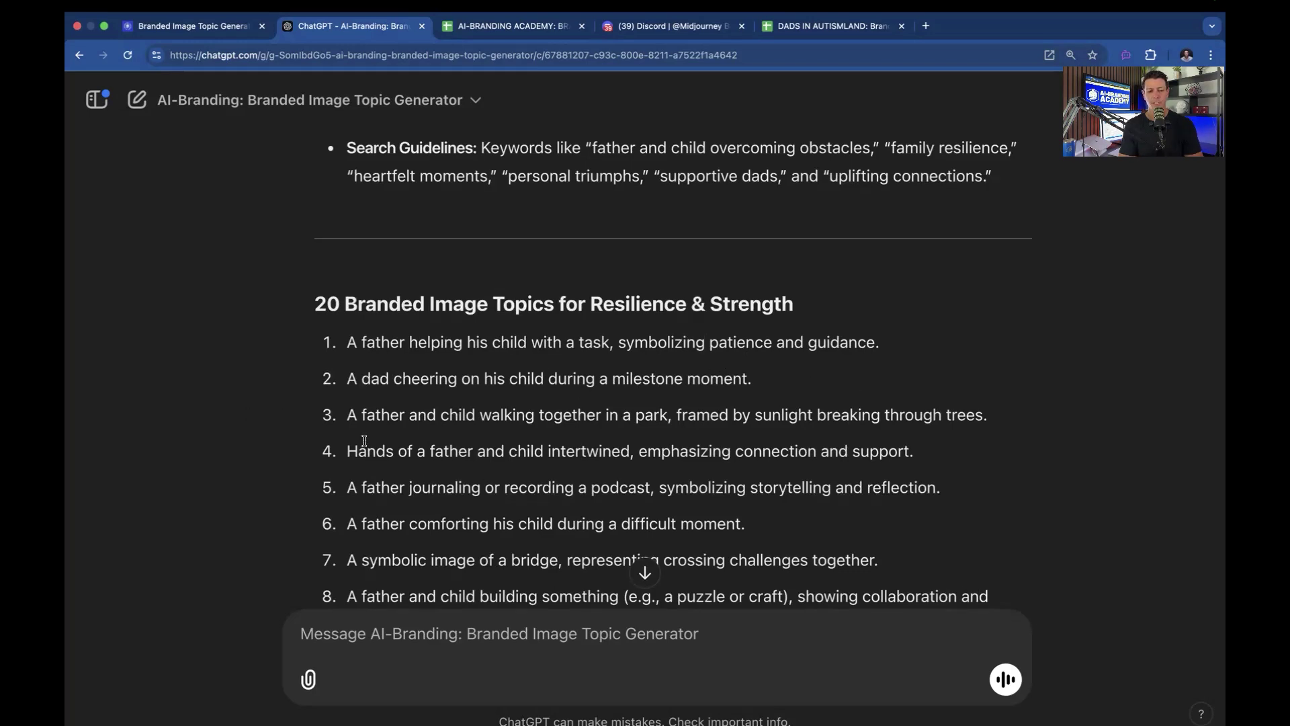
{"action": "scroll", "coordinate": [364, 440], "scroll_direction": "down", "scroll_amount": 3}
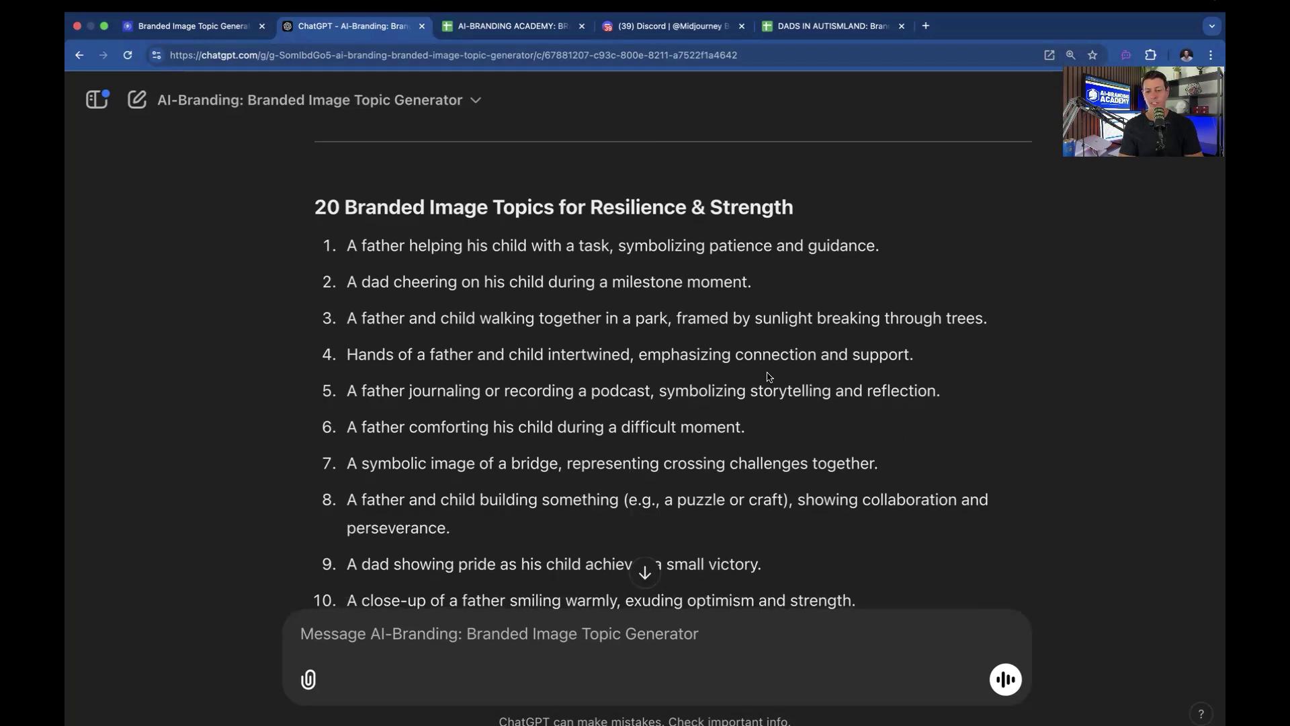
{"action": "scroll", "coordinate": [714, 423], "scroll_direction": "down", "scroll_amount": 10}
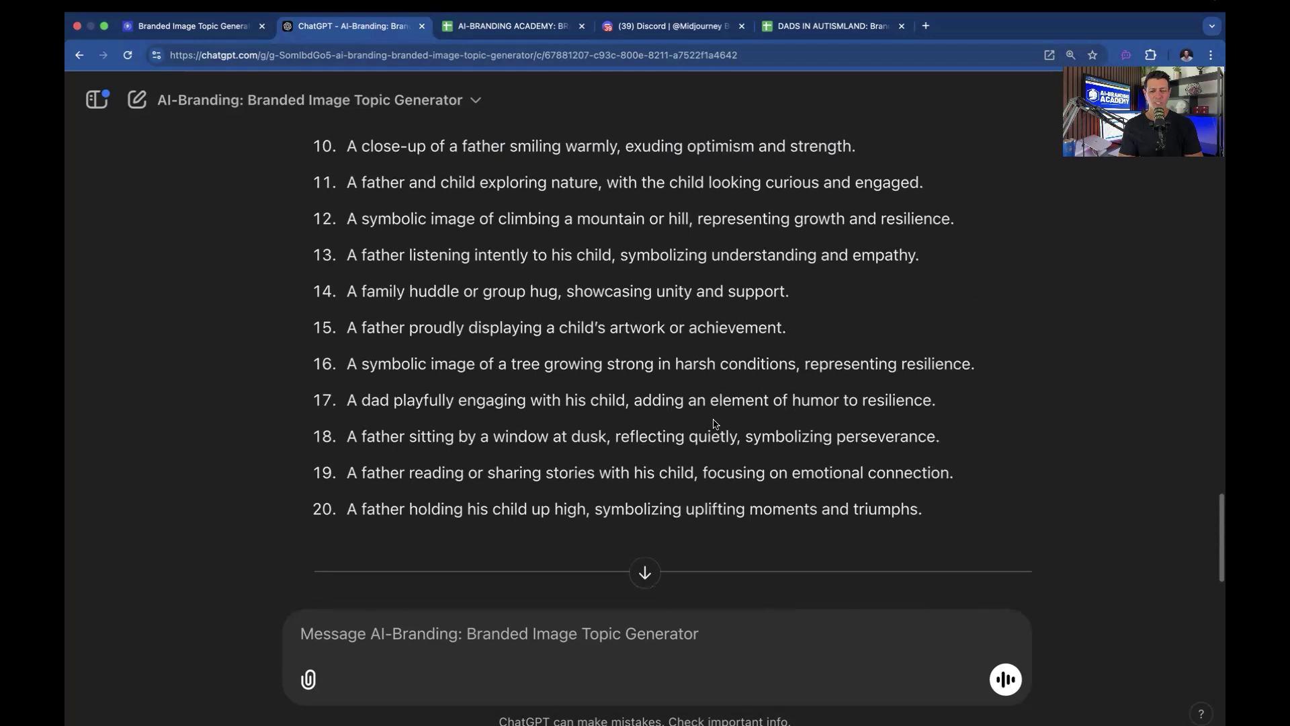
{"action": "scroll", "coordinate": [714, 421], "scroll_direction": "up", "scroll_amount": 7}
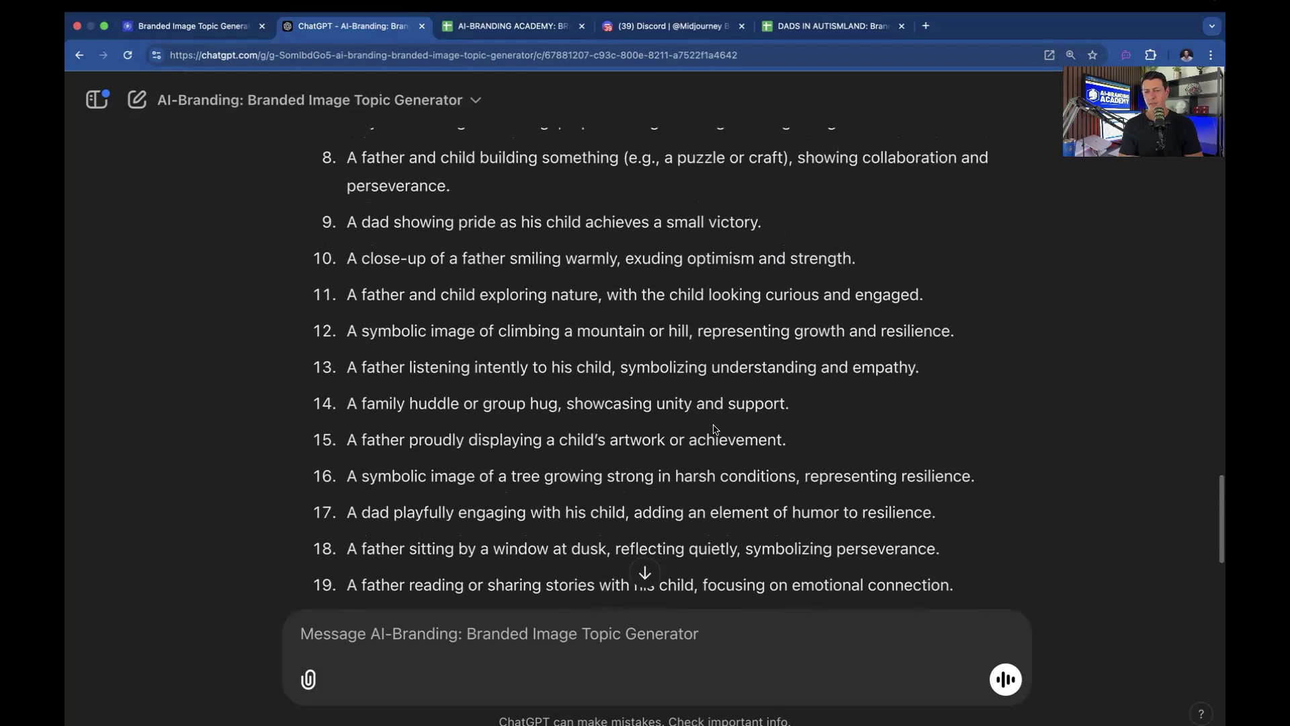
{"action": "scroll", "coordinate": [713, 428], "scroll_direction": "up", "scroll_amount": 3}
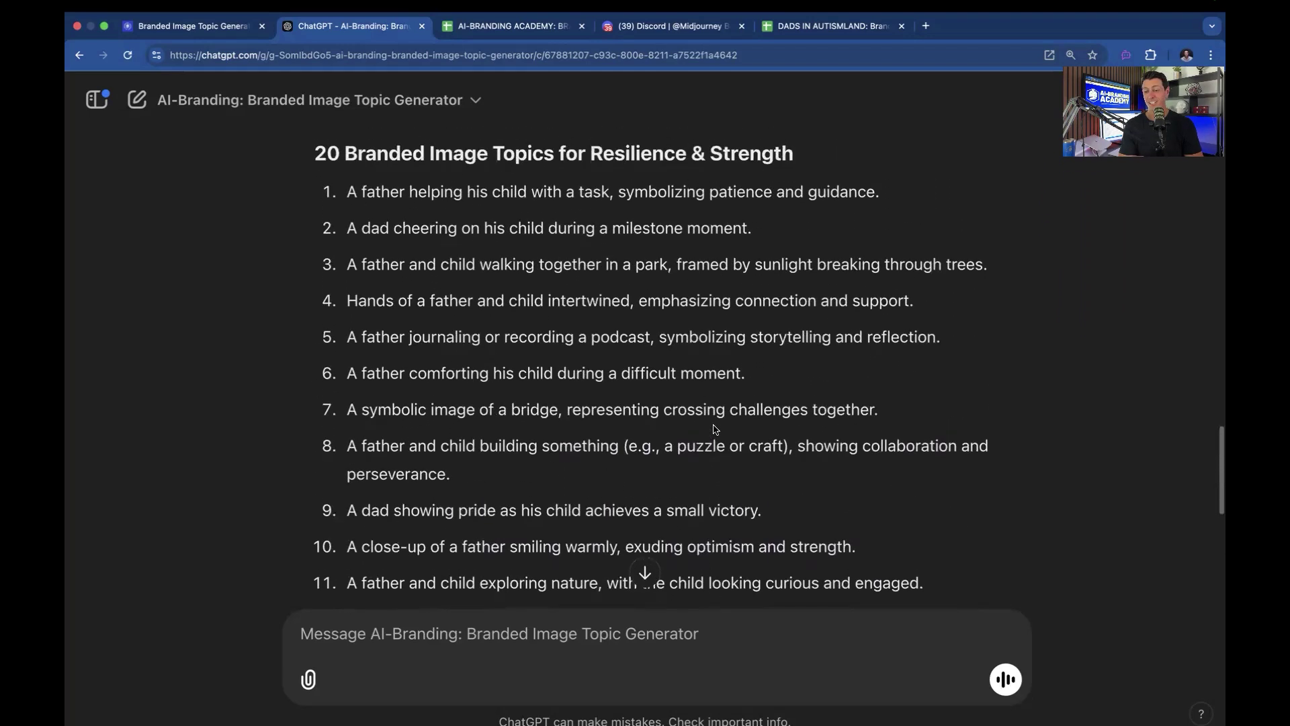
{"action": "scroll", "coordinate": [713, 428], "scroll_direction": "down", "scroll_amount": 2}
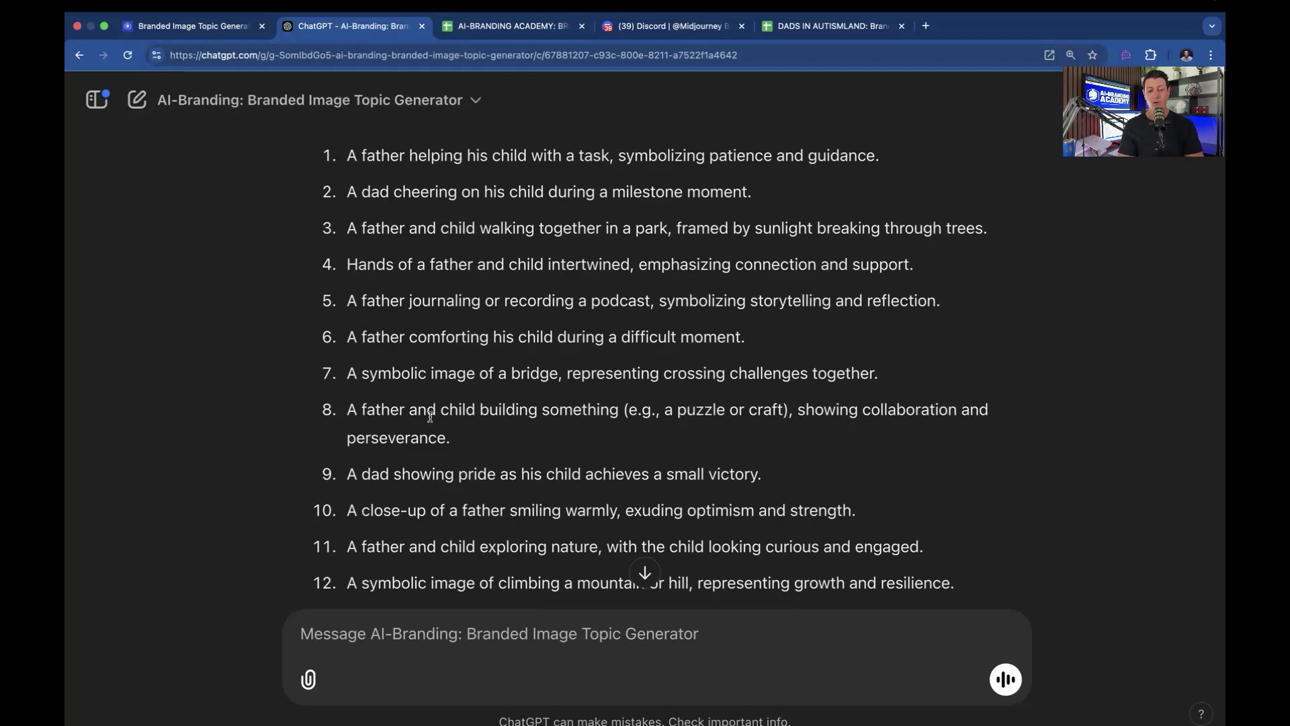
Weigh topics 7 and 9, then select the full text of topic 10, the smiling father close-up
{"action": "triple_click", "coordinate": [373, 374]}
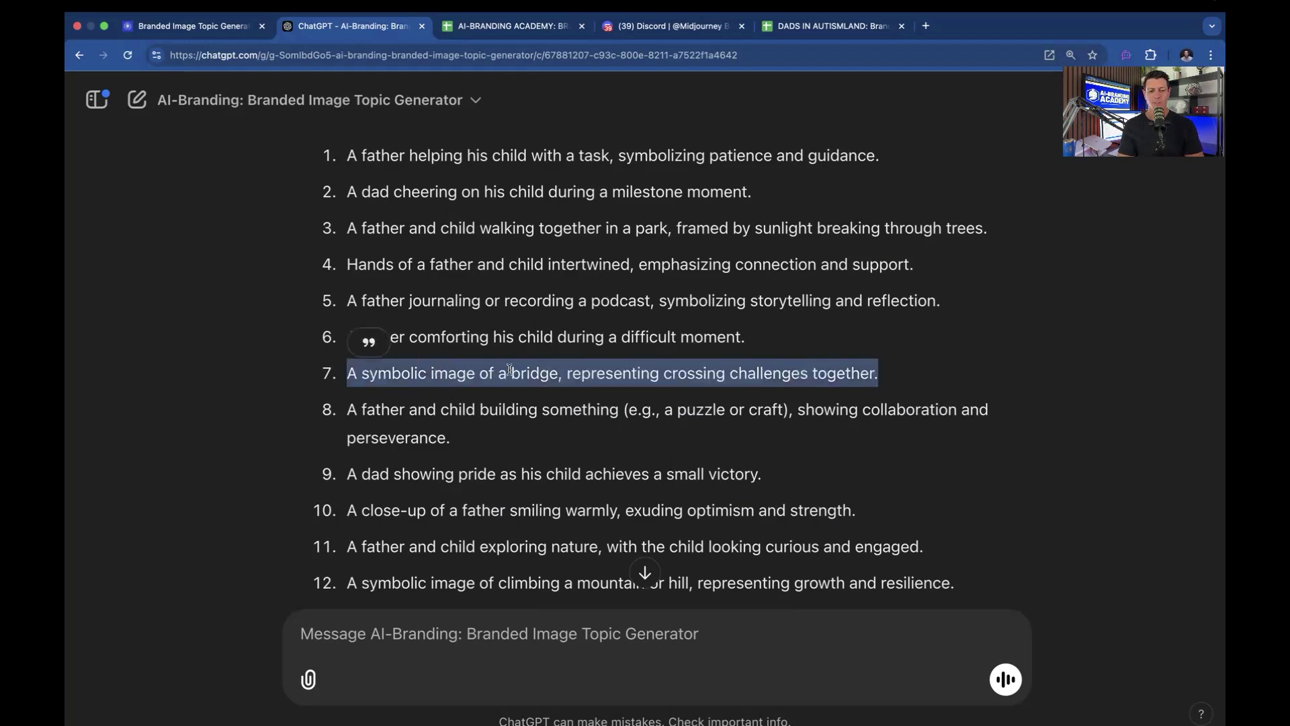
{"action": "left_click", "coordinate": [499, 474]}
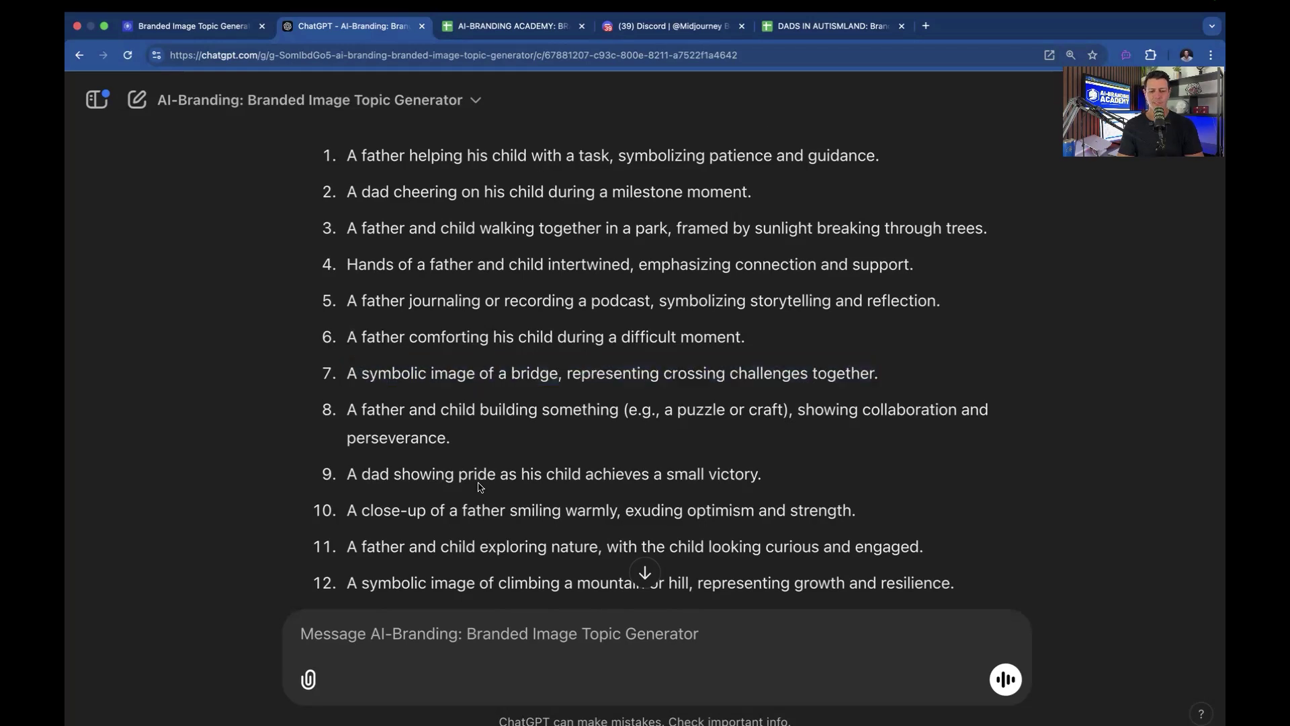
{"action": "triple_click", "coordinate": [480, 486]}
{"action": "scroll", "coordinate": [477, 379], "scroll_direction": "down", "scroll_amount": 5}
{"action": "left_click", "coordinate": [476, 358]}
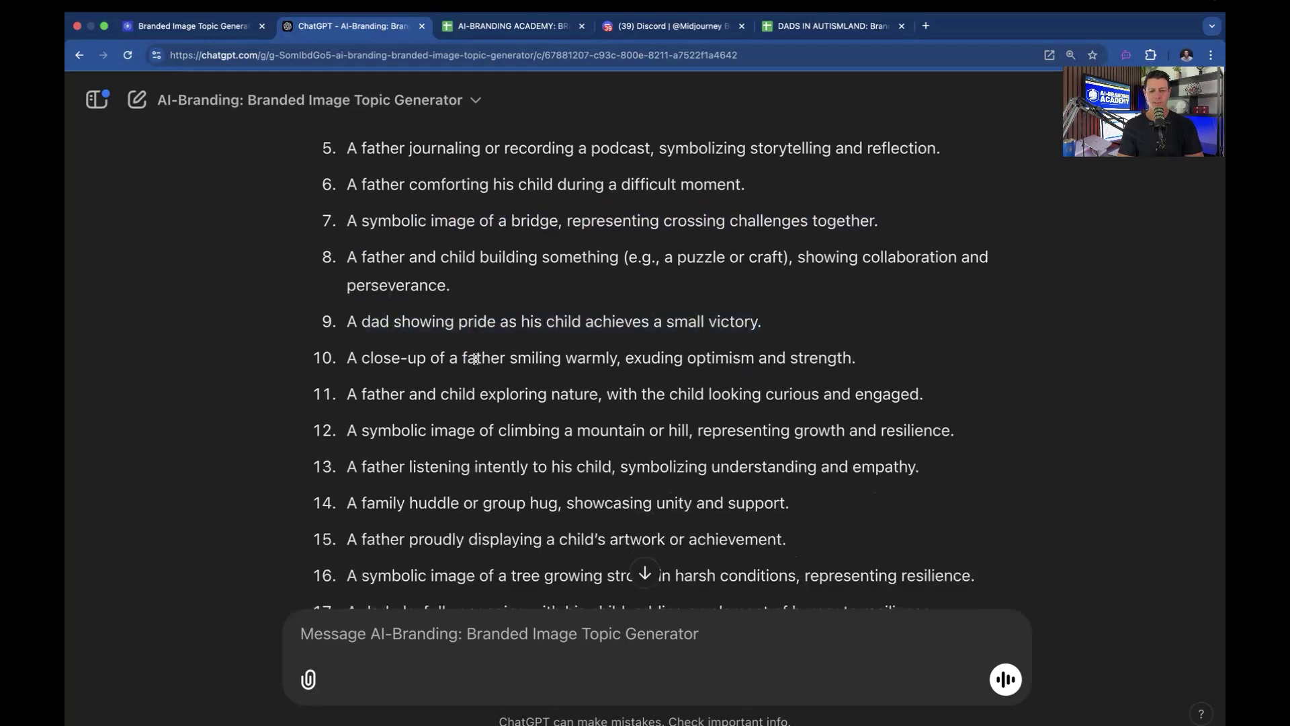
{"action": "triple_click", "coordinate": [475, 358]}
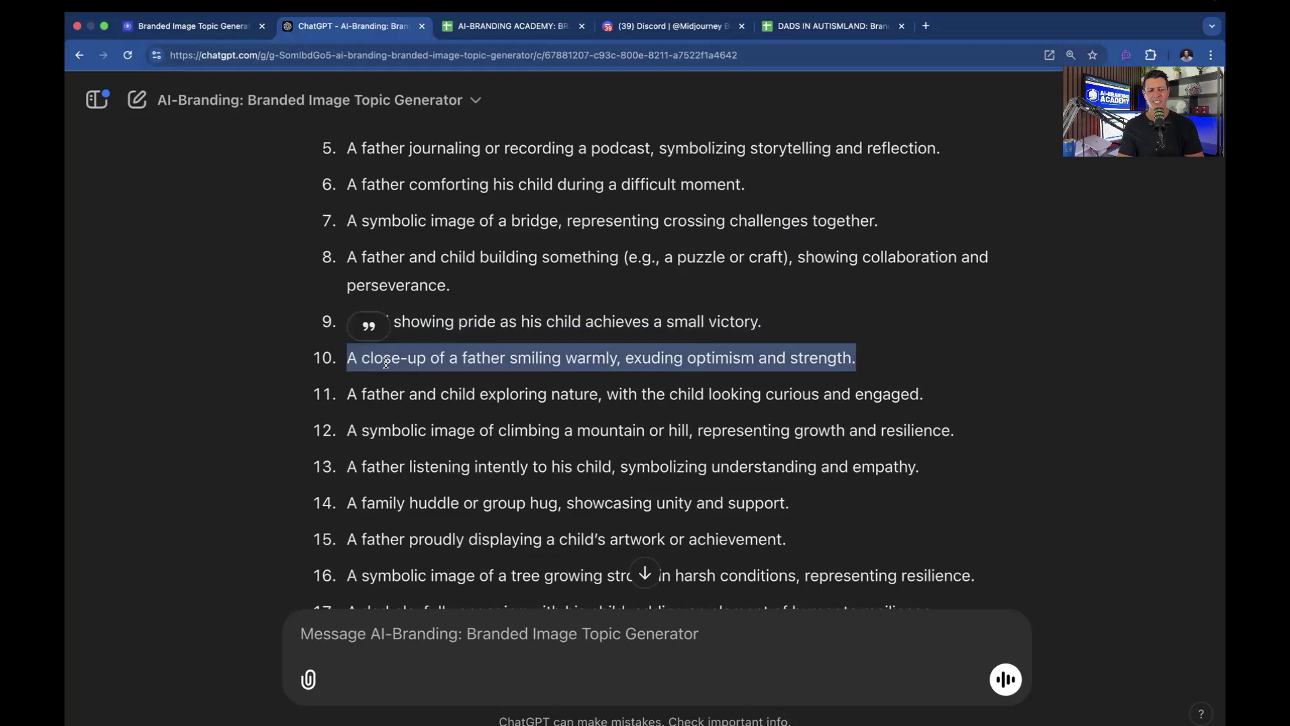
{"action": "left_click", "coordinate": [353, 361]}
{"action": "left_click_drag", "start_coordinate": [353, 358], "coordinate": [872, 369]}
{"action": "key", "text": "cmd+c"}
Review the prompt generator's settings, combined output cell and image description guidance
{"action": "left_click", "coordinate": [500, 27]}
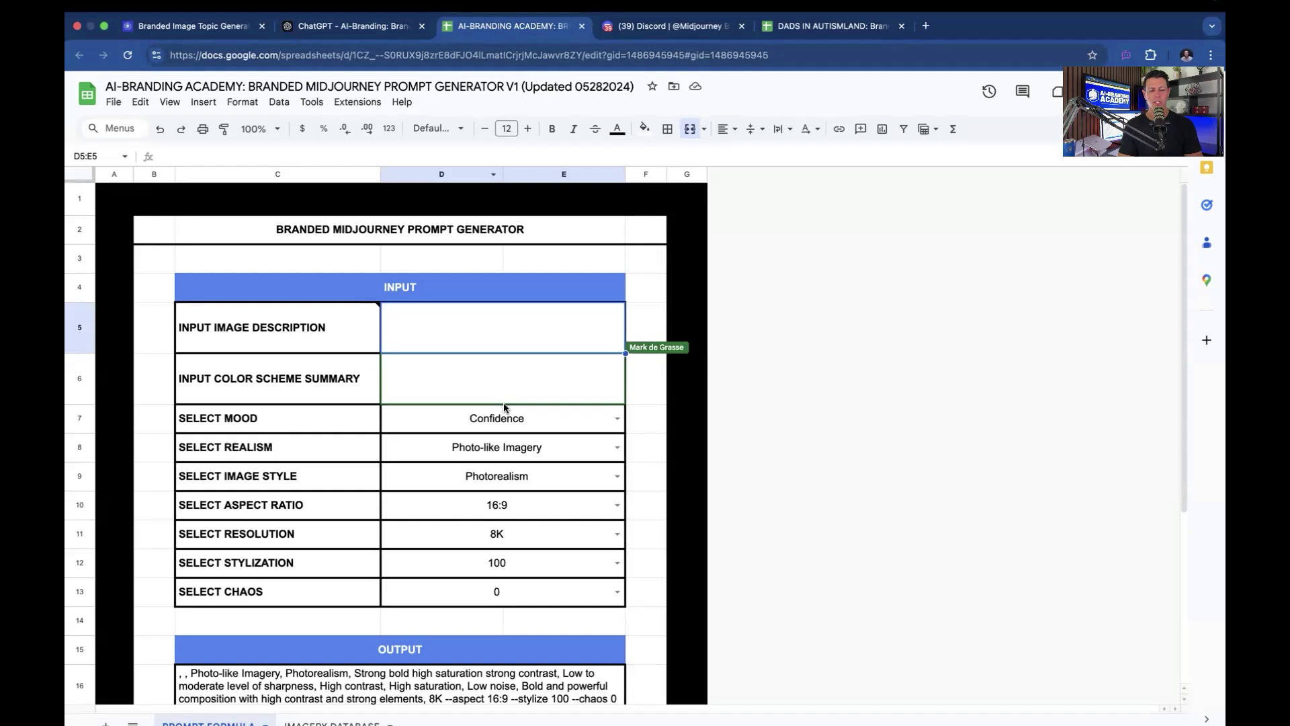
{"action": "left_click_drag", "start_coordinate": [328, 430], "coordinate": [476, 596]}
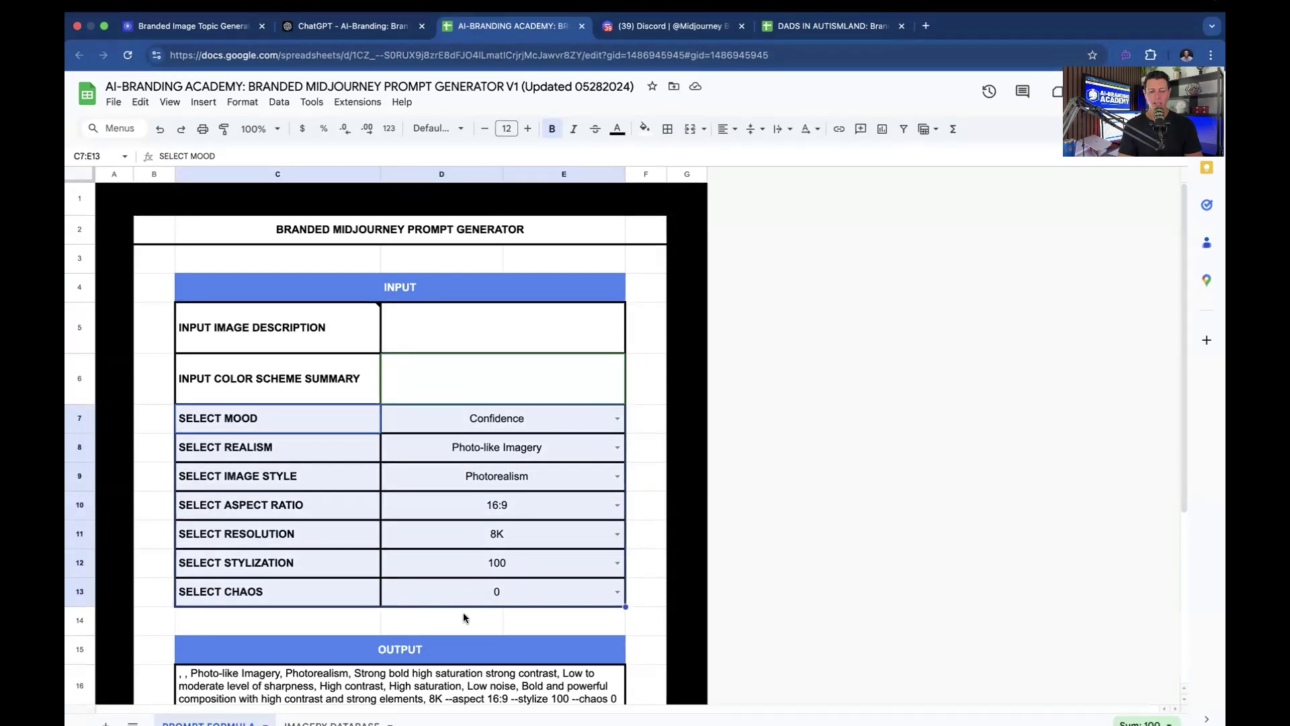
{"action": "left_click", "coordinate": [462, 614]}
{"action": "scroll", "coordinate": [462, 619], "scroll_direction": "down", "scroll_amount": 3}
{"action": "left_click", "coordinate": [432, 518]}
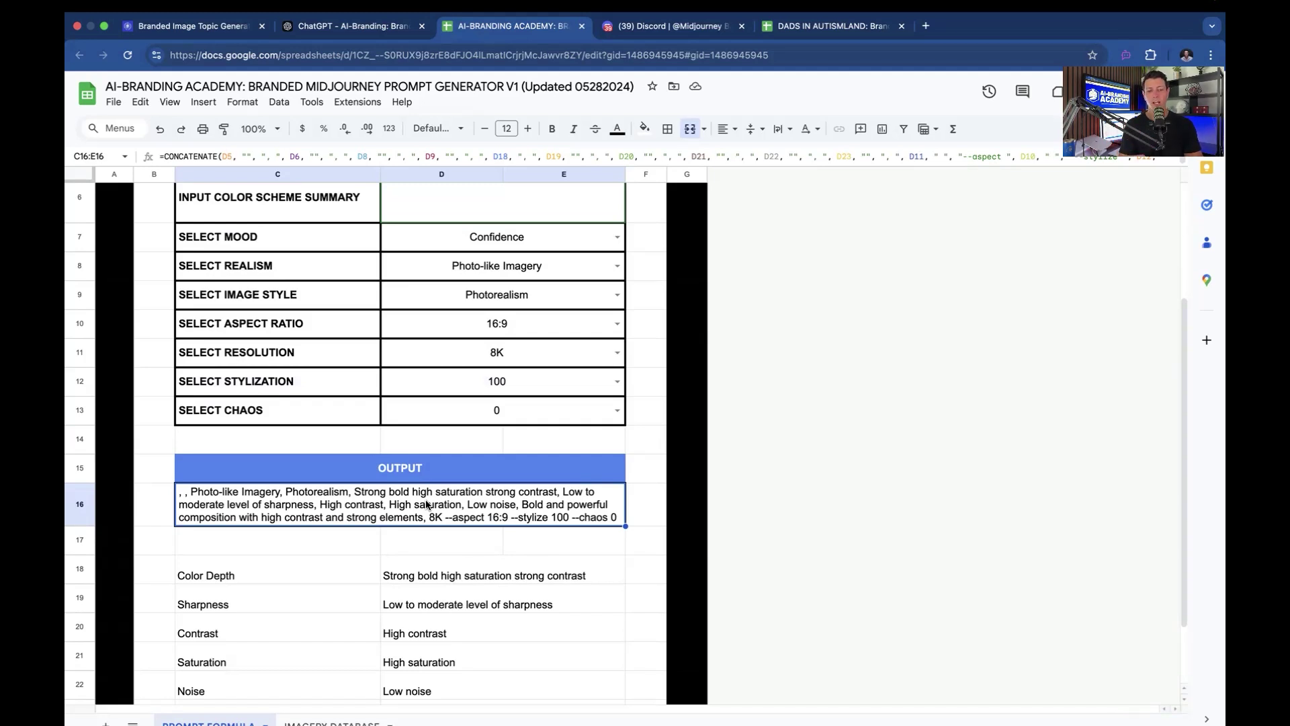
{"action": "scroll", "coordinate": [425, 504], "scroll_direction": "up", "scroll_amount": 3}
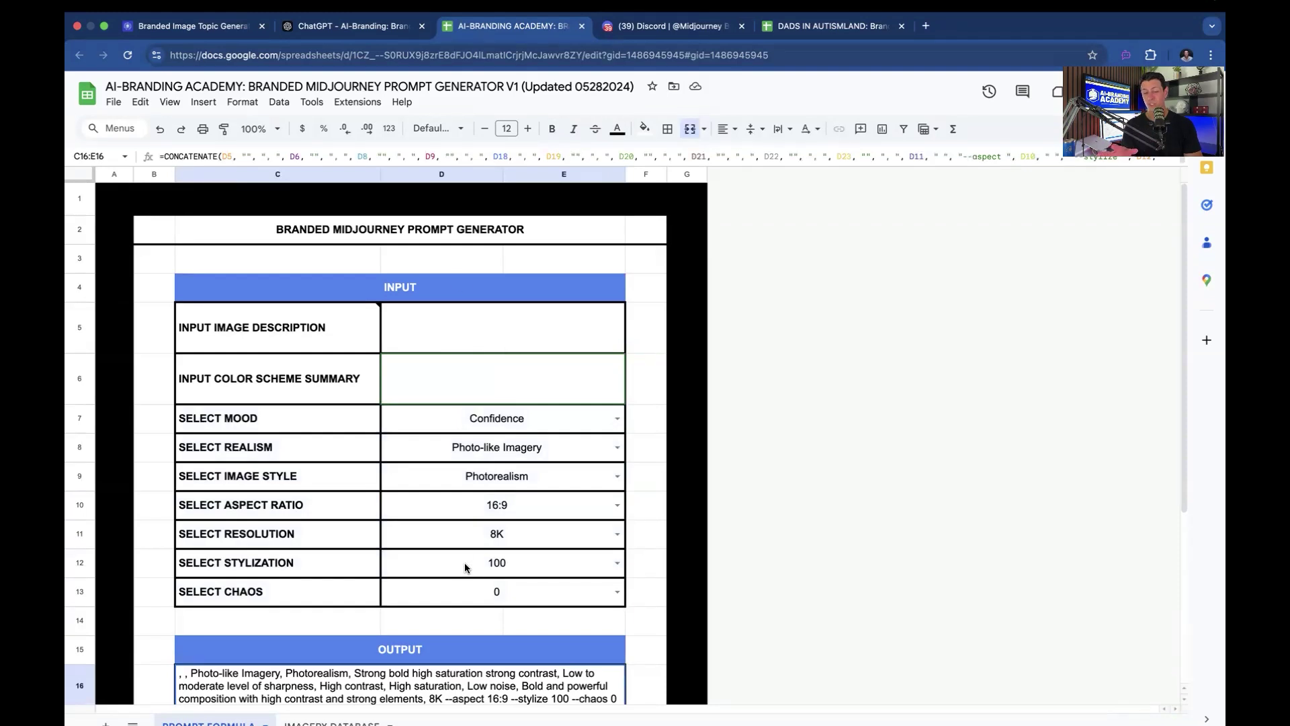
{"action": "left_click", "coordinate": [234, 329]}
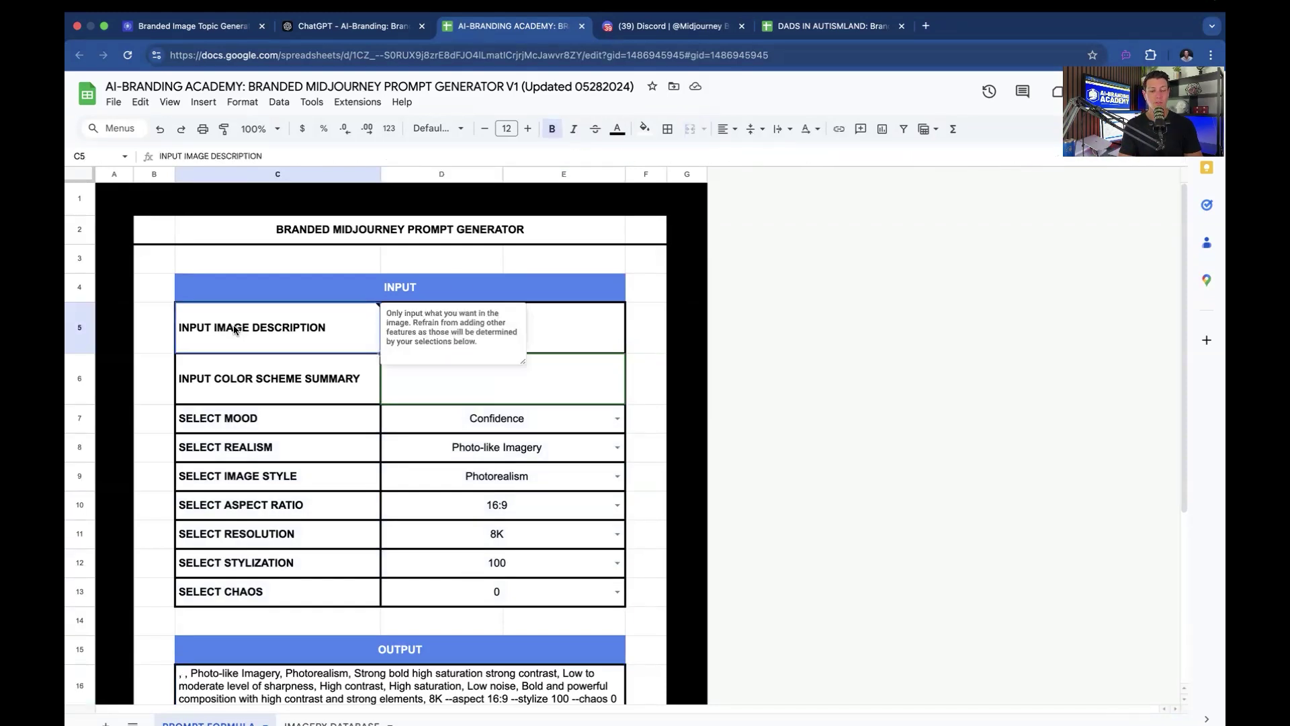
Paste the smiling-father close-up description into image description cell D5
{"action": "left_click", "coordinate": [579, 328]}
{"action": "double_click", "coordinate": [491, 332]}
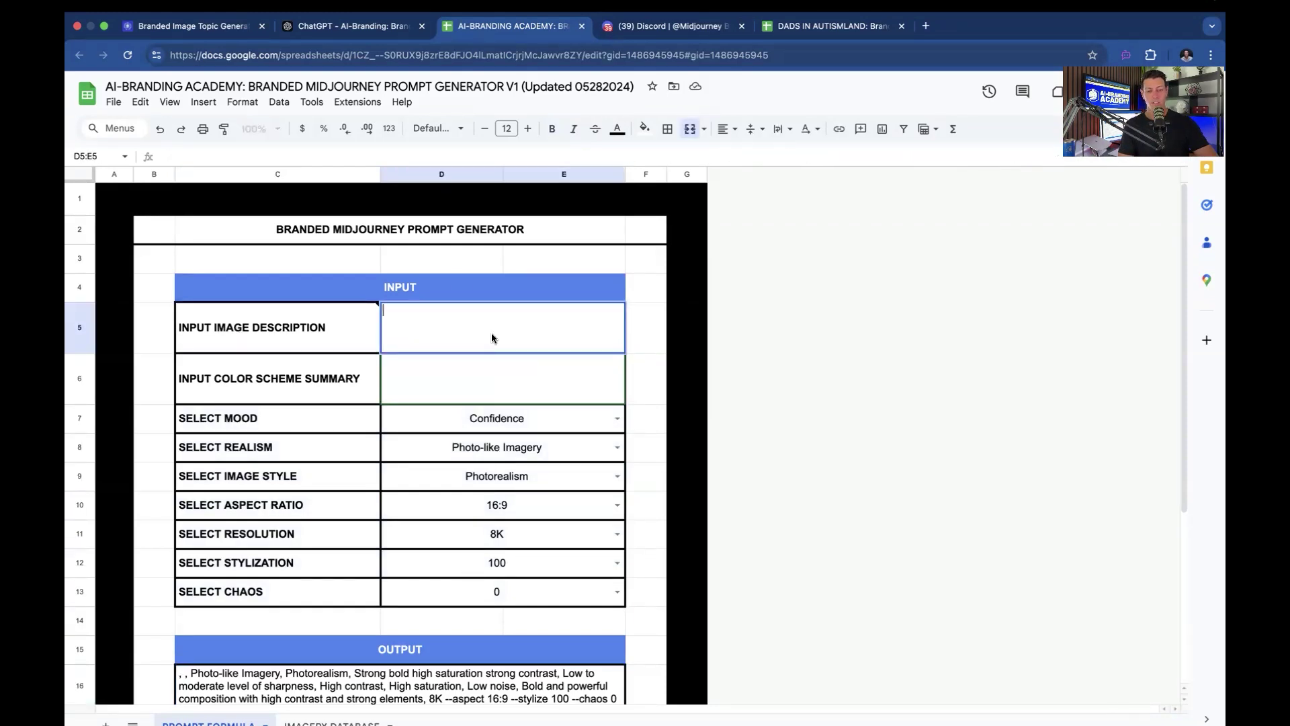
{"action": "key", "text": "cmd+v"}
{"action": "left_click", "coordinate": [493, 394]}
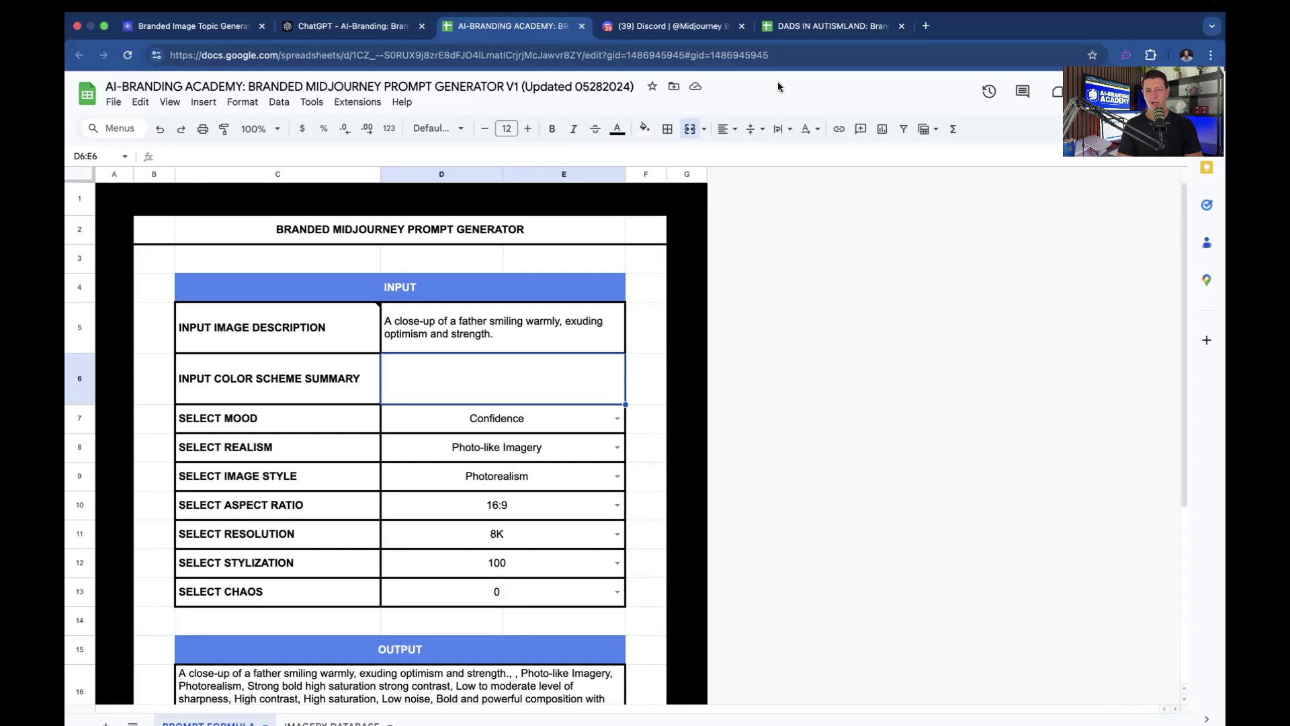
{"action": "left_click", "coordinate": [786, 26]}
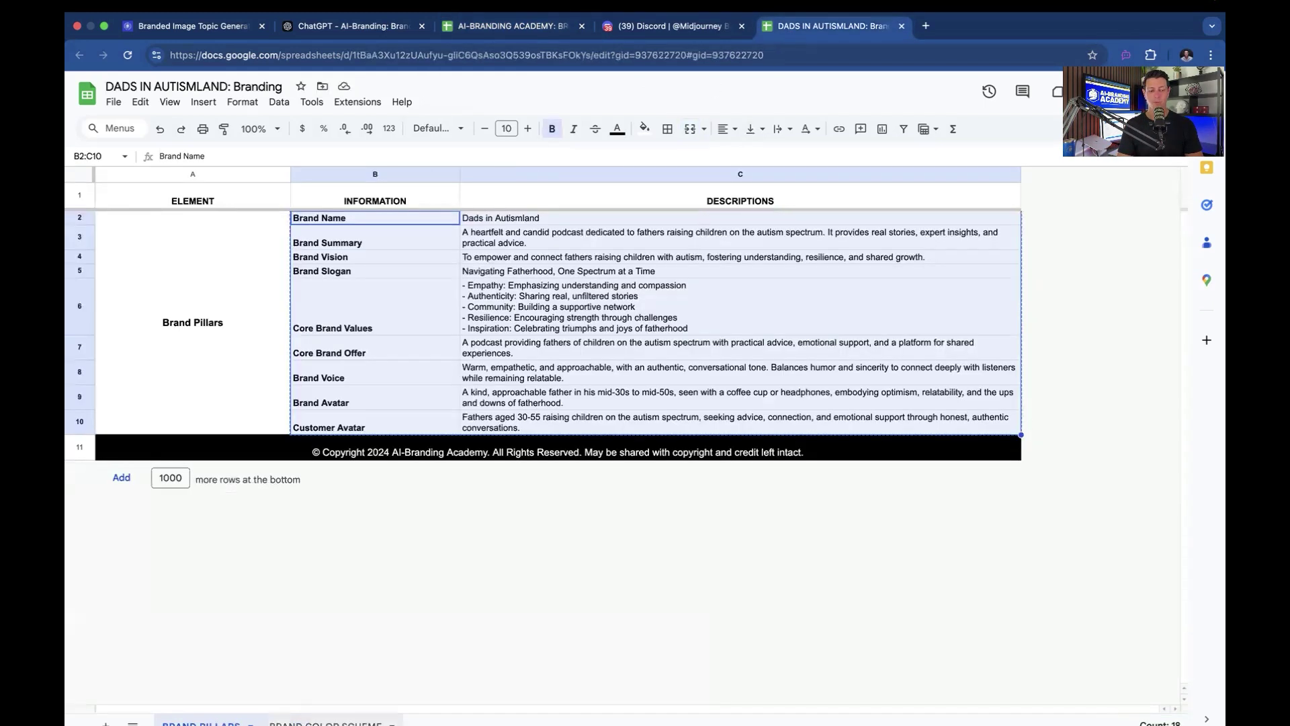
Copy the eight brand colour names (C2:C9) from the BRAND COLOR SCHEME sheet
{"action": "left_click", "coordinate": [326, 722]}
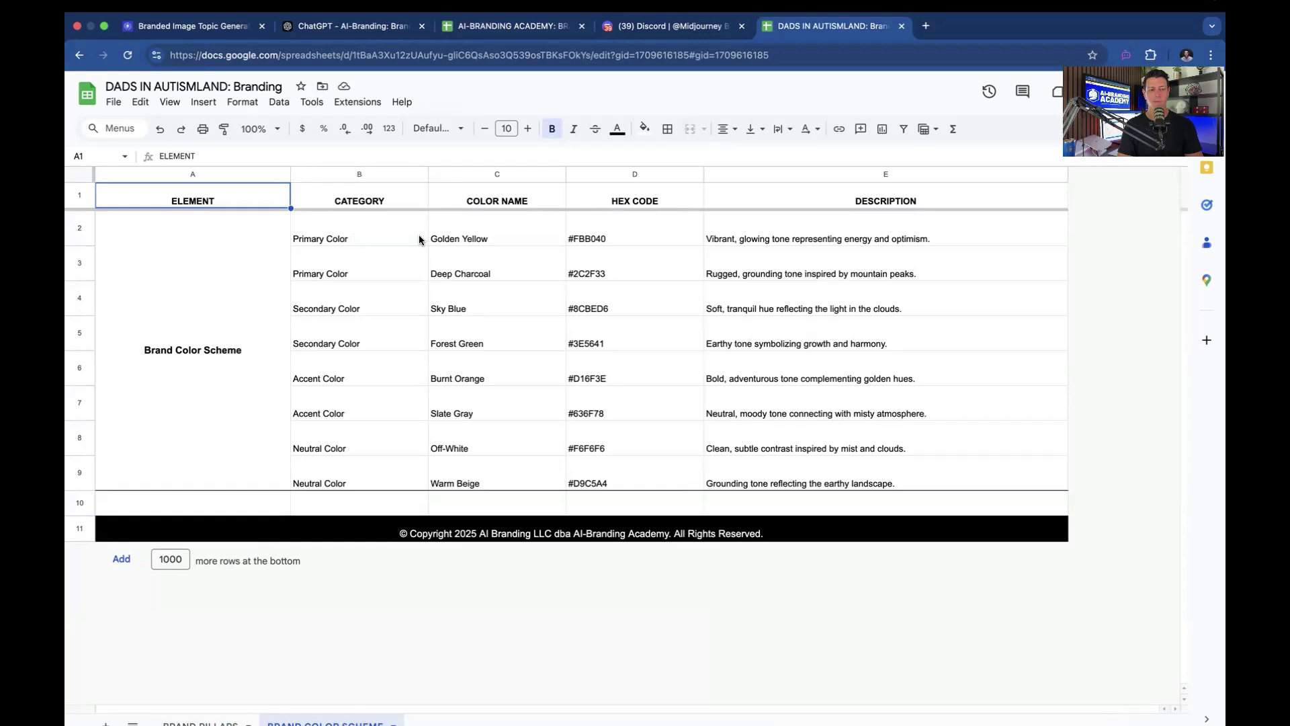
{"action": "left_click_drag", "start_coordinate": [339, 230], "coordinate": [489, 465]}
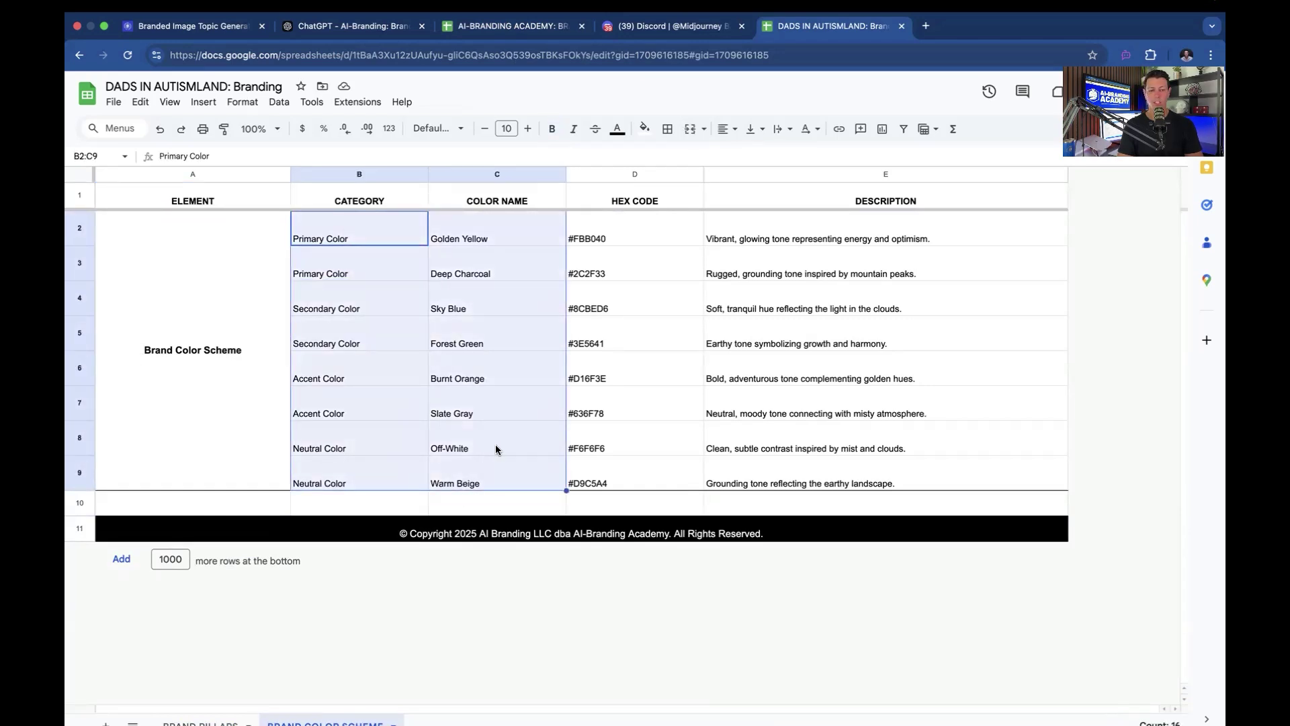
{"action": "left_click", "coordinate": [497, 257]}
{"action": "left_click", "coordinate": [498, 230]}
{"action": "left_click_drag", "start_coordinate": [594, 233], "coordinate": [608, 473]}
{"action": "left_click_drag", "start_coordinate": [457, 239], "coordinate": [470, 490]}
{"action": "key", "text": "super+c"}
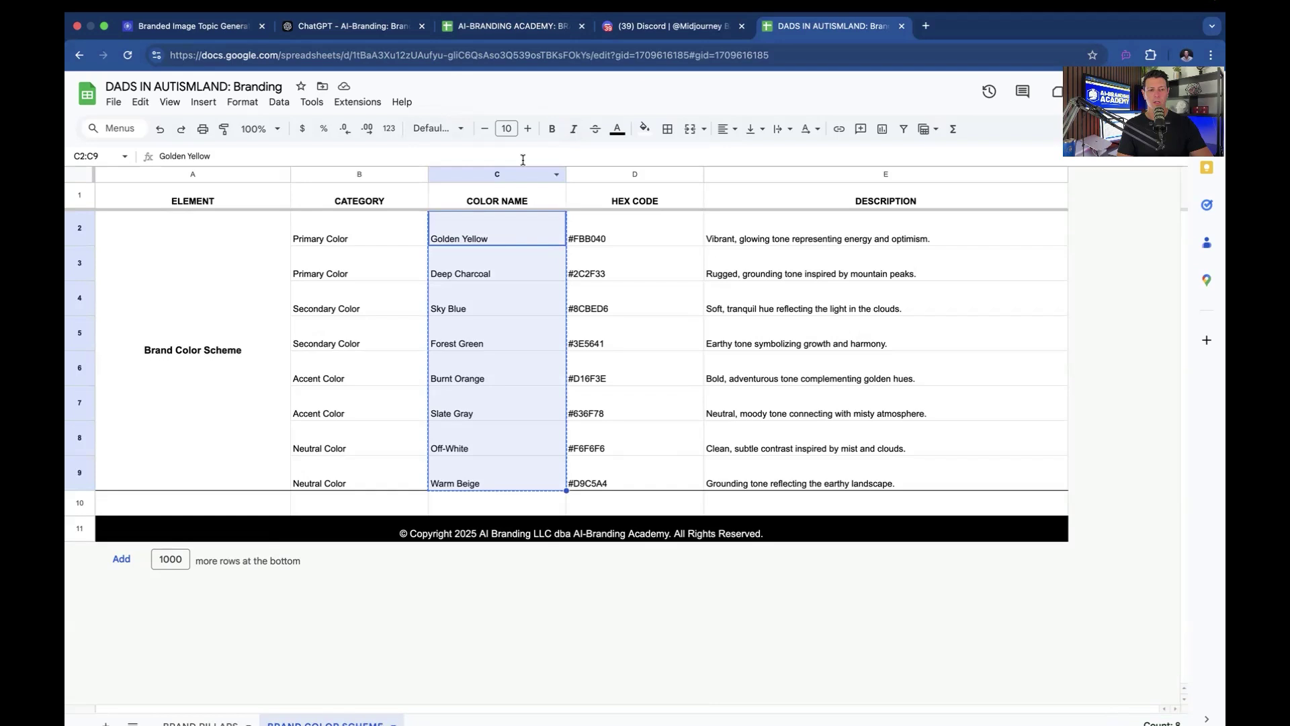
Paste the colours into C10 and join Golden Yellow through Warm Beige into one comma-separated line
{"action": "double_click", "coordinate": [518, 504]}
{"action": "key", "text": "super+v"}
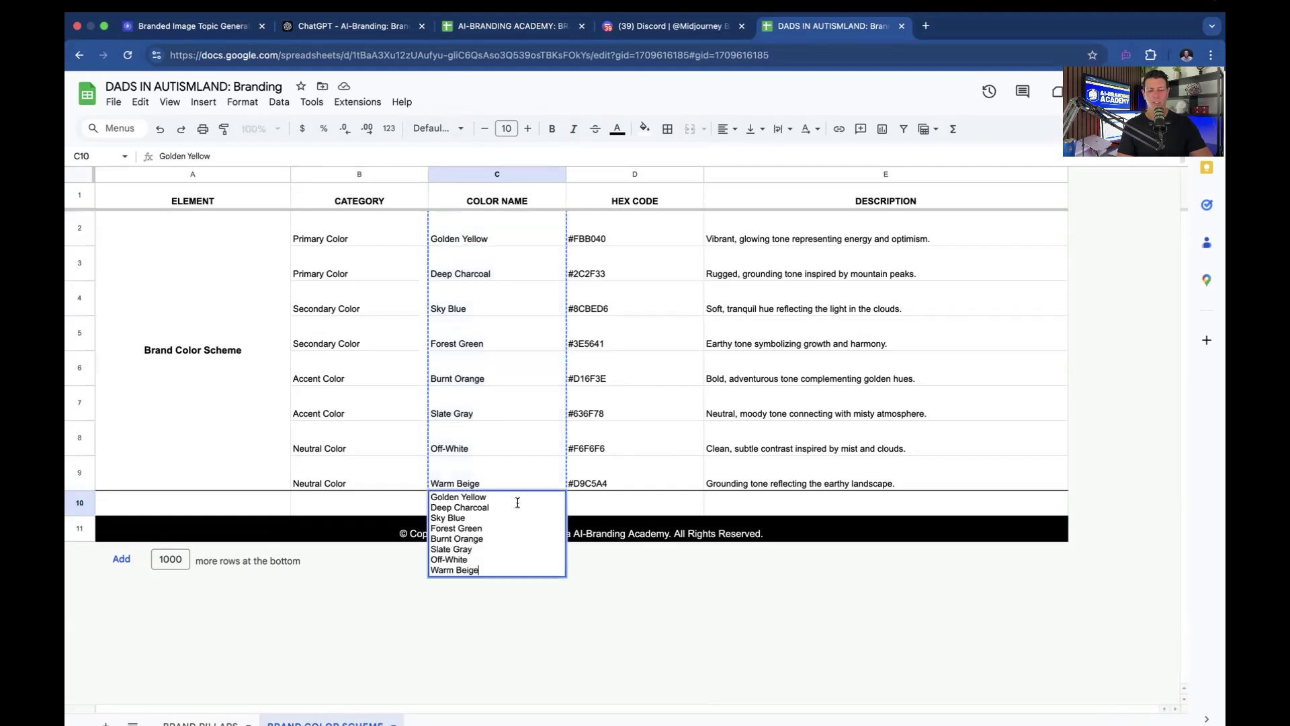
{"action": "left_click", "coordinate": [430, 504]}
{"action": "key", "text": "BackSpace"}
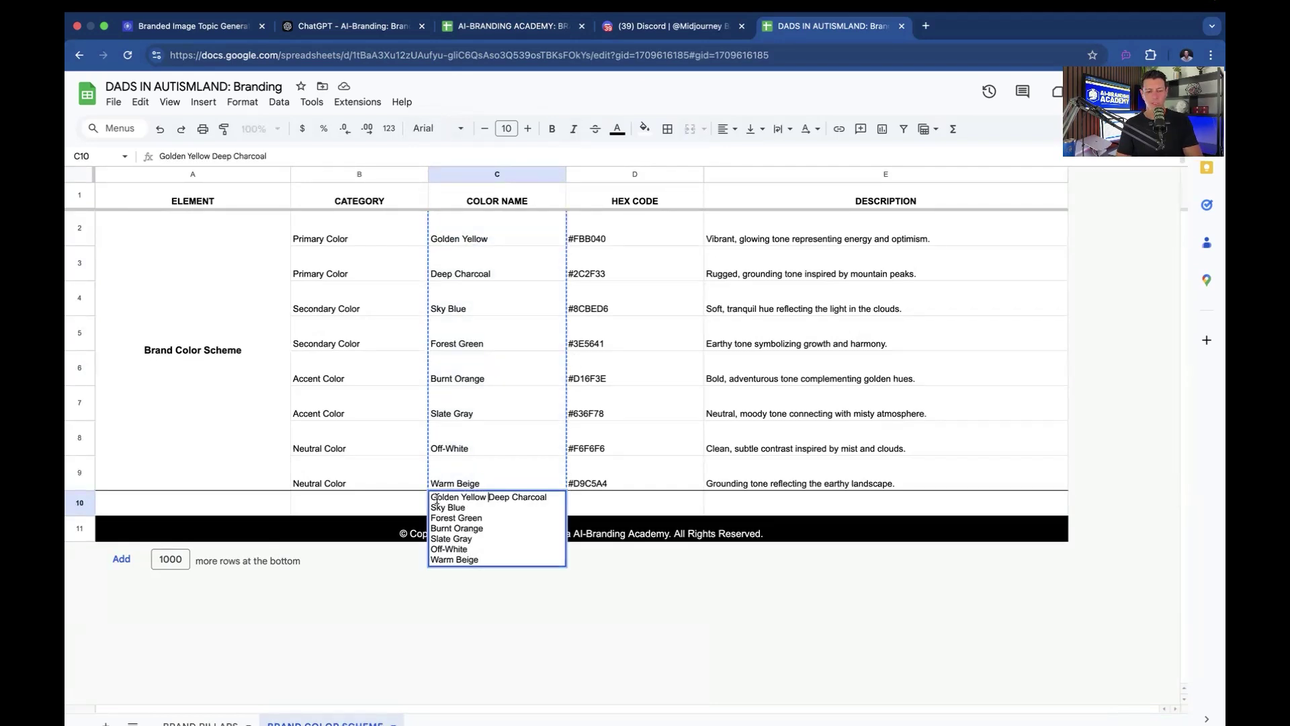
{"action": "key", "text": "BackSpace"}
{"action": "type", "text": ","}
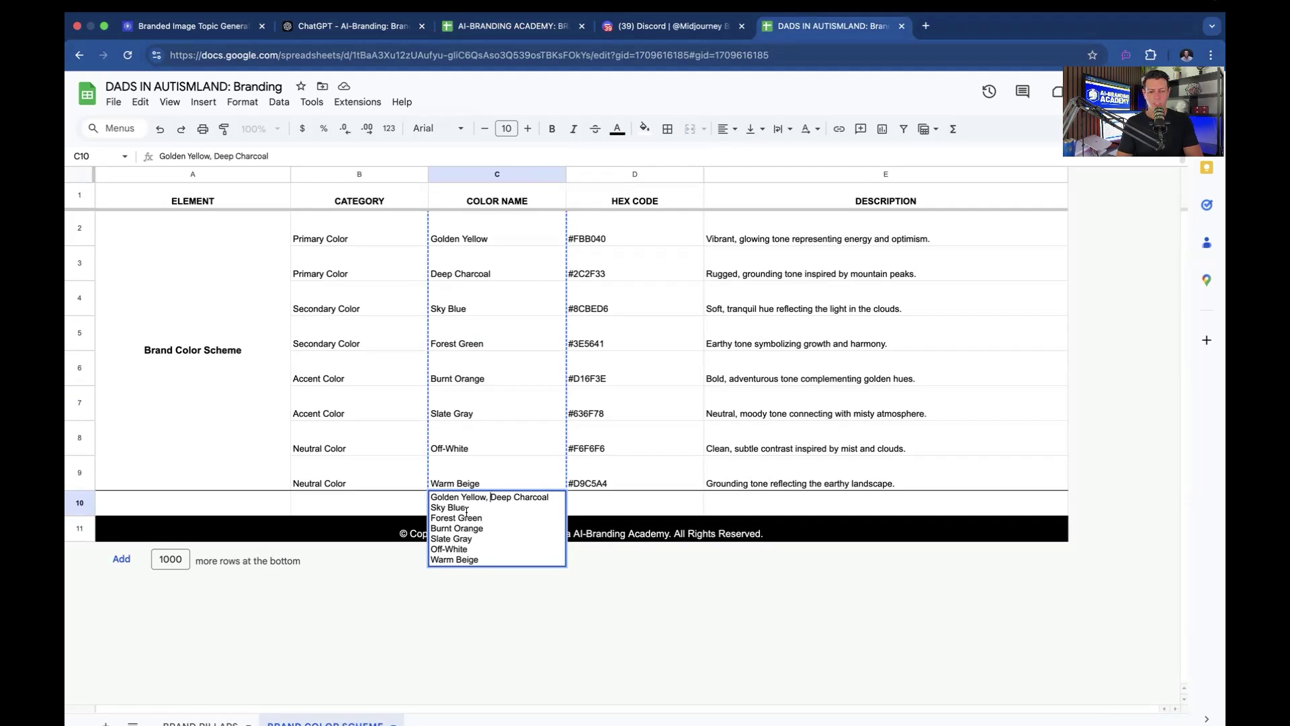
{"action": "left_click", "coordinate": [432, 507]}
{"action": "key", "text": "BackSpace"}
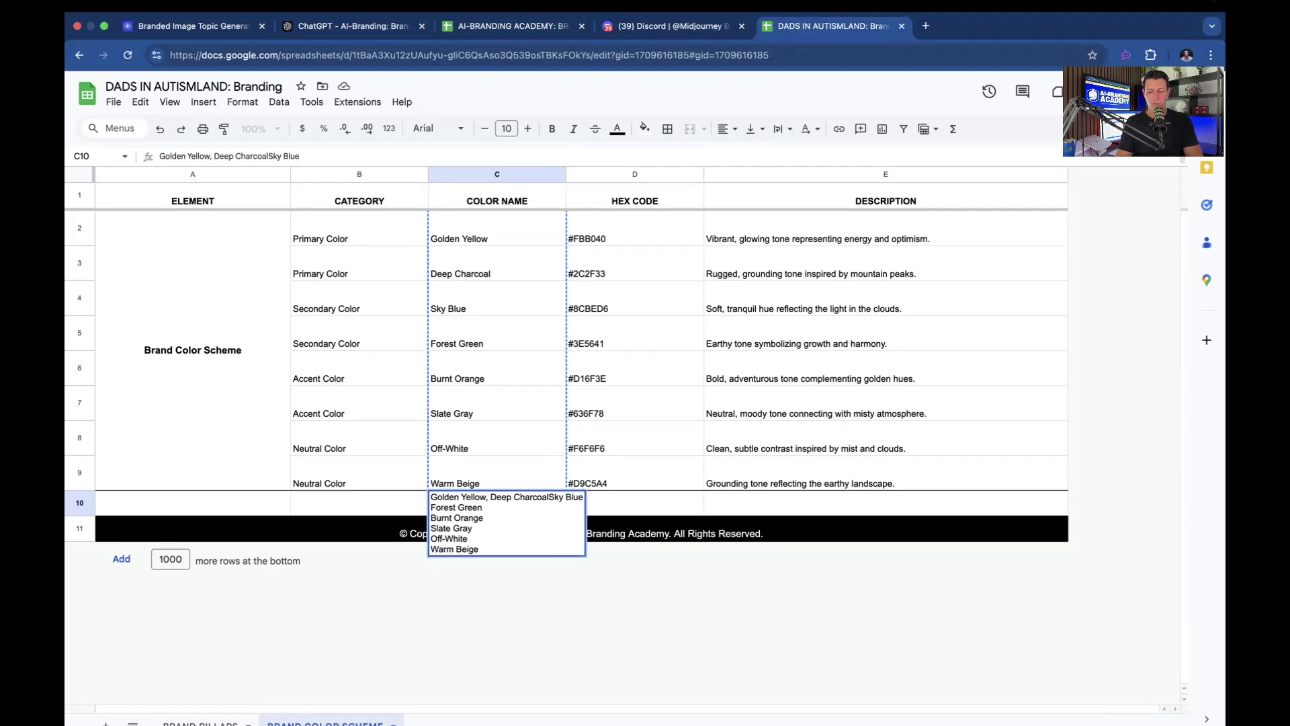
{"action": "type", "text": ","}
{"action": "left_click", "coordinate": [430, 507]}
{"action": "key", "text": "BackSpace"}
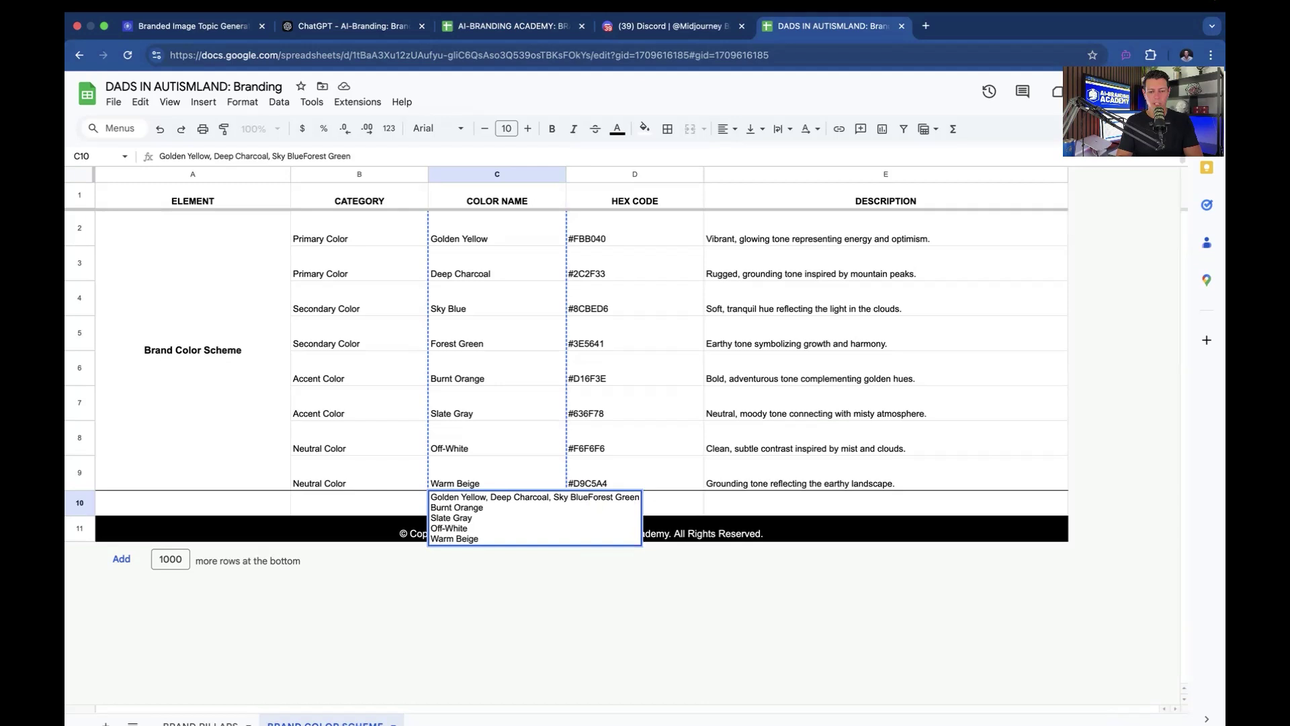
{"action": "type", "text": ","}
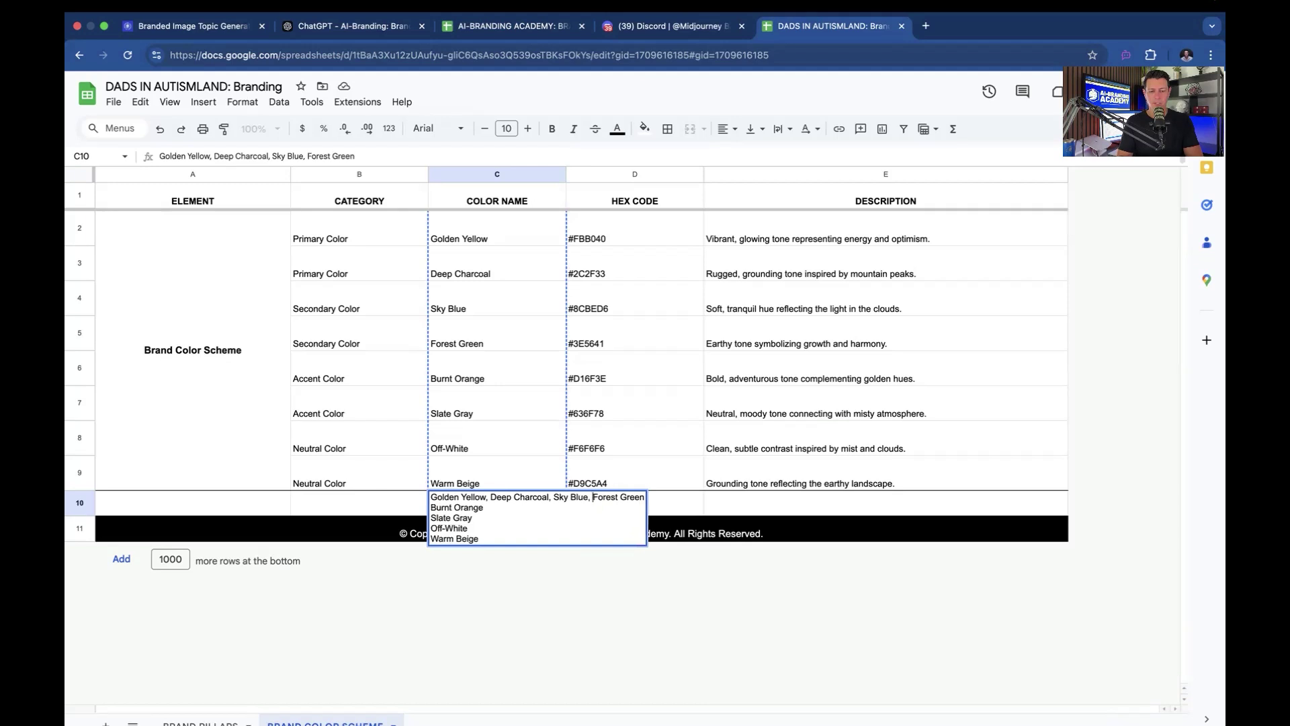
{"action": "left_click", "coordinate": [432, 507]}
{"action": "key", "text": "BackSpace"}
{"action": "type", "text": ", Burnt Orange"}
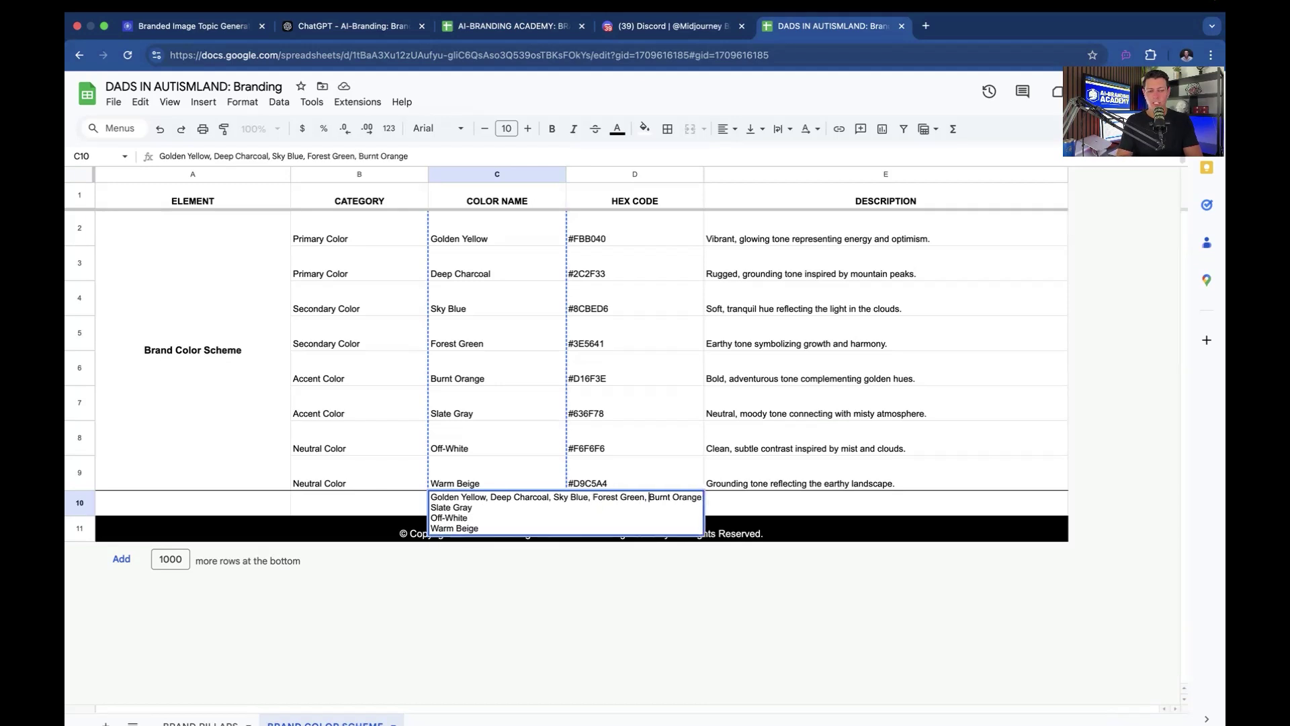
{"action": "left_click", "coordinate": [431, 507]}
{"action": "key", "text": "BackSpace"}
{"action": "type", "text": ", Slate Gray"}
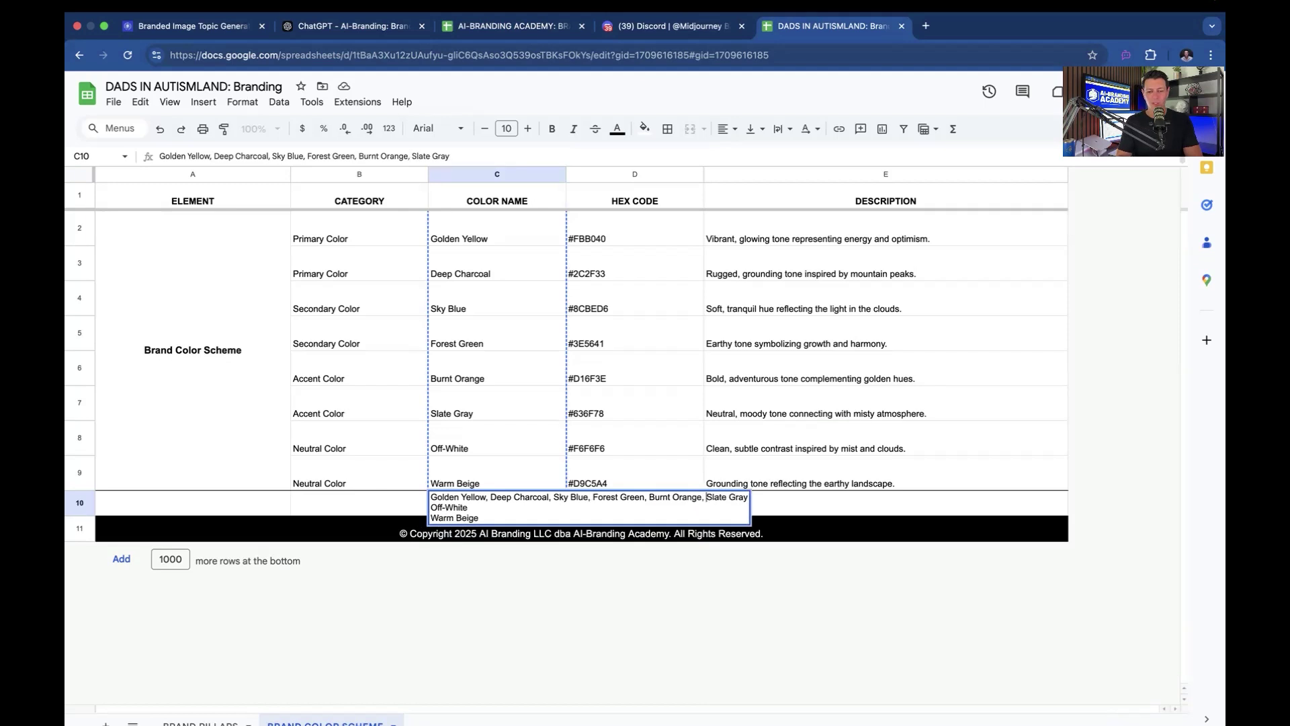
{"action": "left_click", "coordinate": [432, 507]}
{"action": "key", "text": "BackSpace"}
{"action": "type", "text": ", Off-White"}
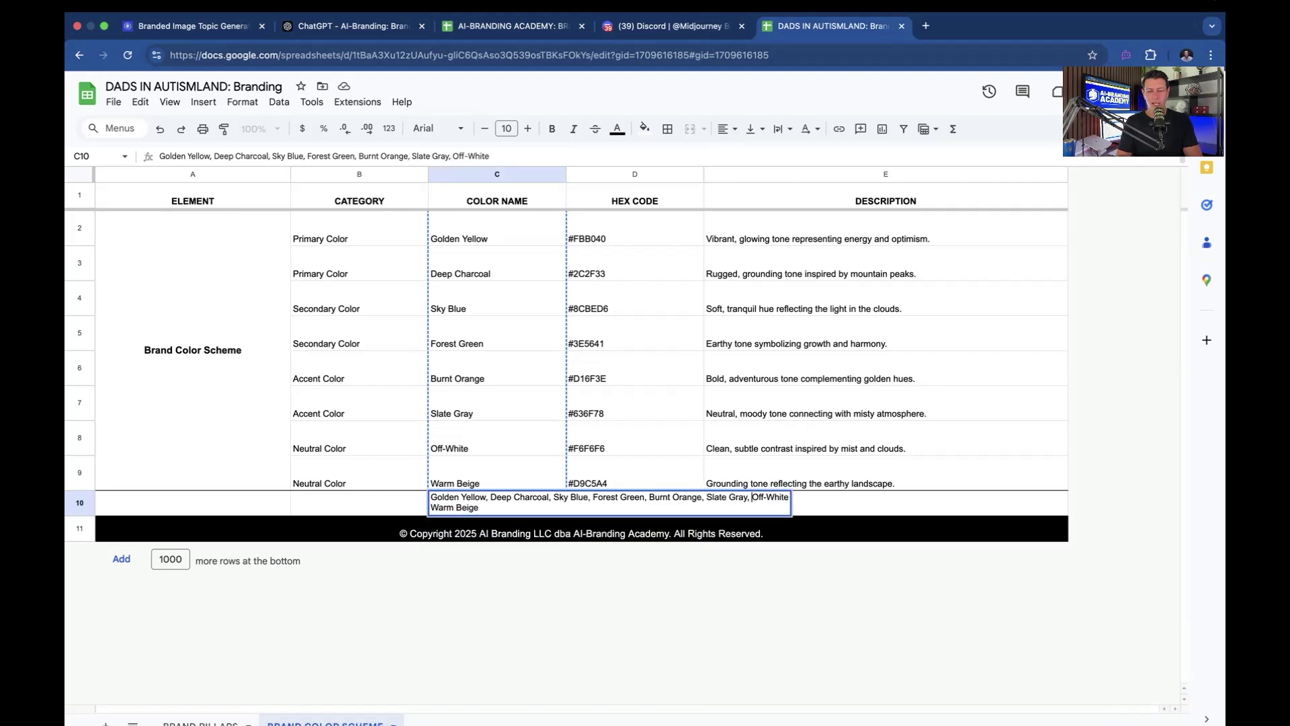
{"action": "left_click", "coordinate": [431, 507]}
{"action": "key", "text": "BackSpace"}
{"action": "type", "text": ", Warm Beige"}
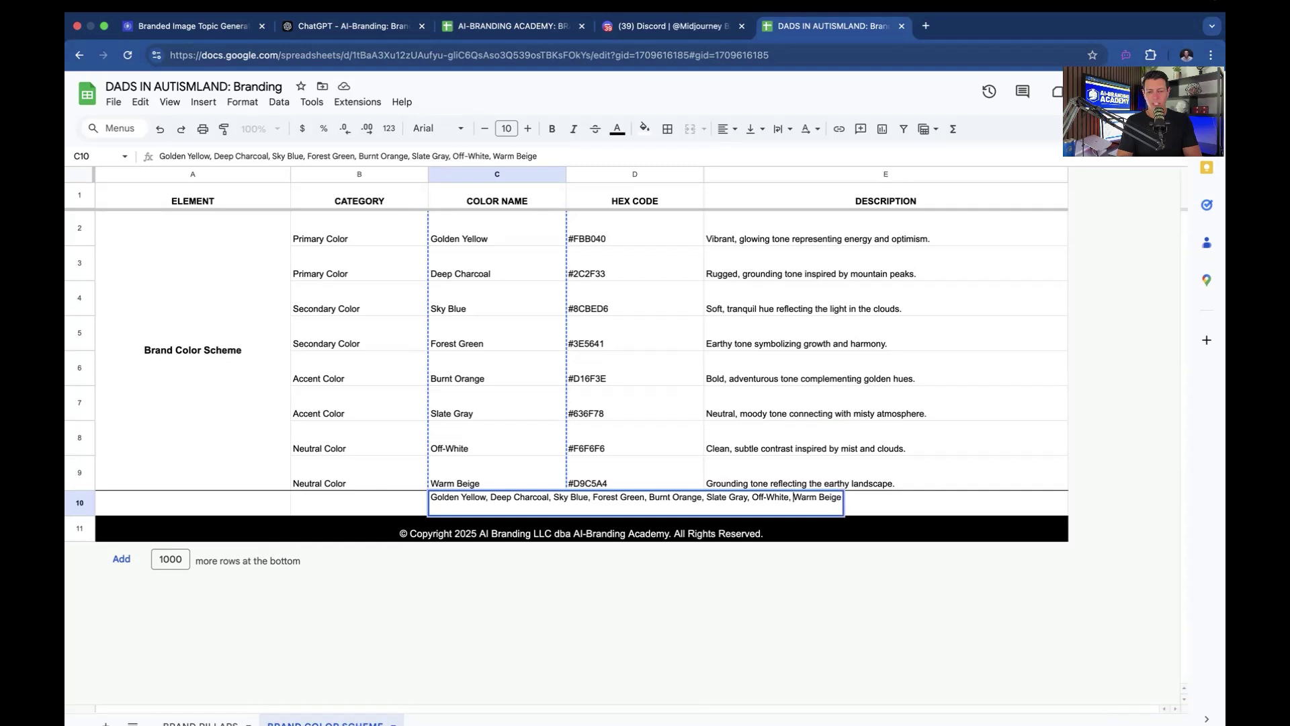
Undo the stray final comma and copy the combined colour list
{"action": "triple_click", "coordinate": [450, 498]}
{"action": "key", "text": "super+z"}
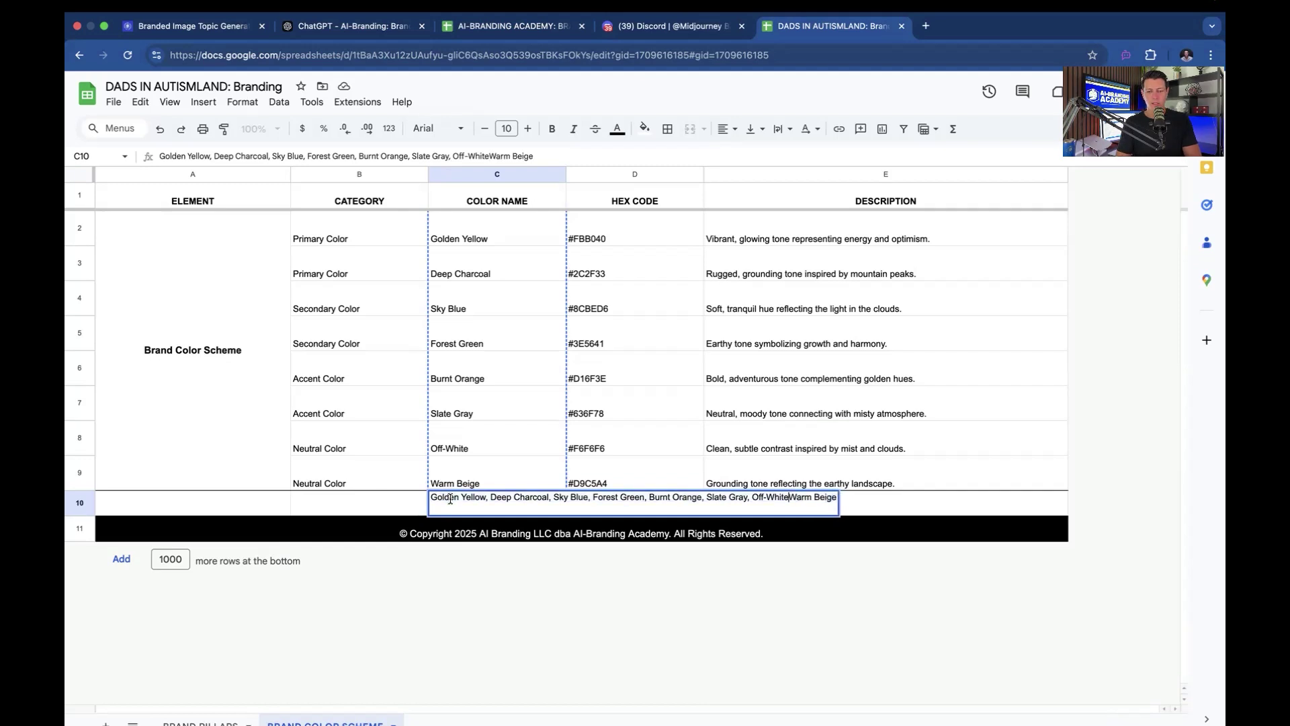
{"action": "triple_click", "coordinate": [451, 499]}
{"action": "key", "text": "super+c"}
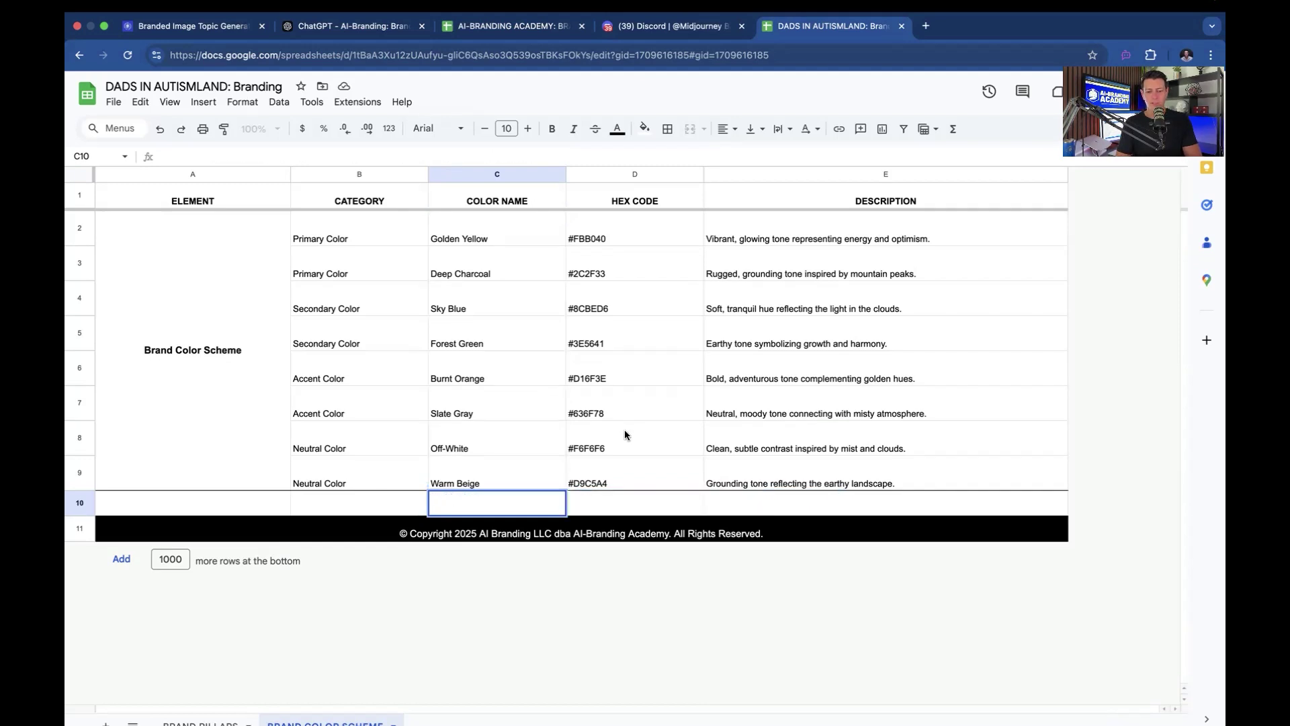
Make the colour scheme summary read 'brand colors are' followed by the pasted colour list
{"action": "left_click", "coordinate": [510, 26]}
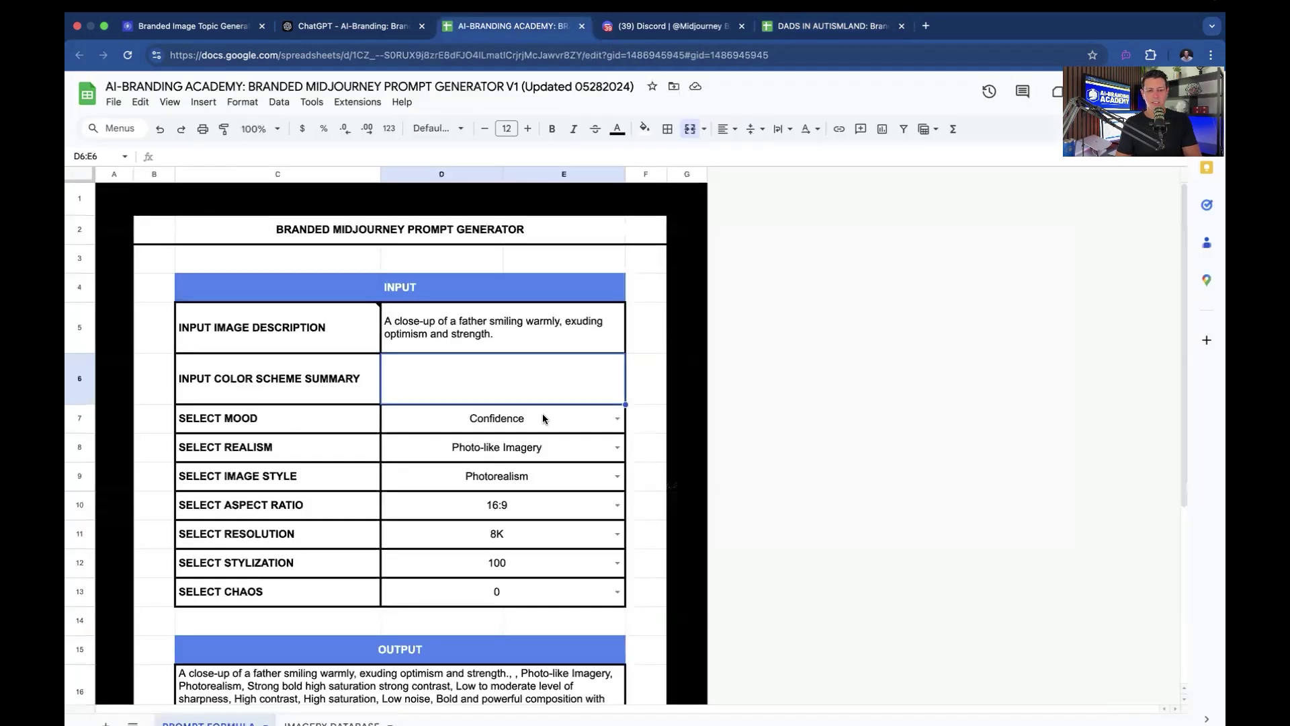
{"action": "double_click", "coordinate": [468, 372]}
{"action": "key", "text": "super+v"}
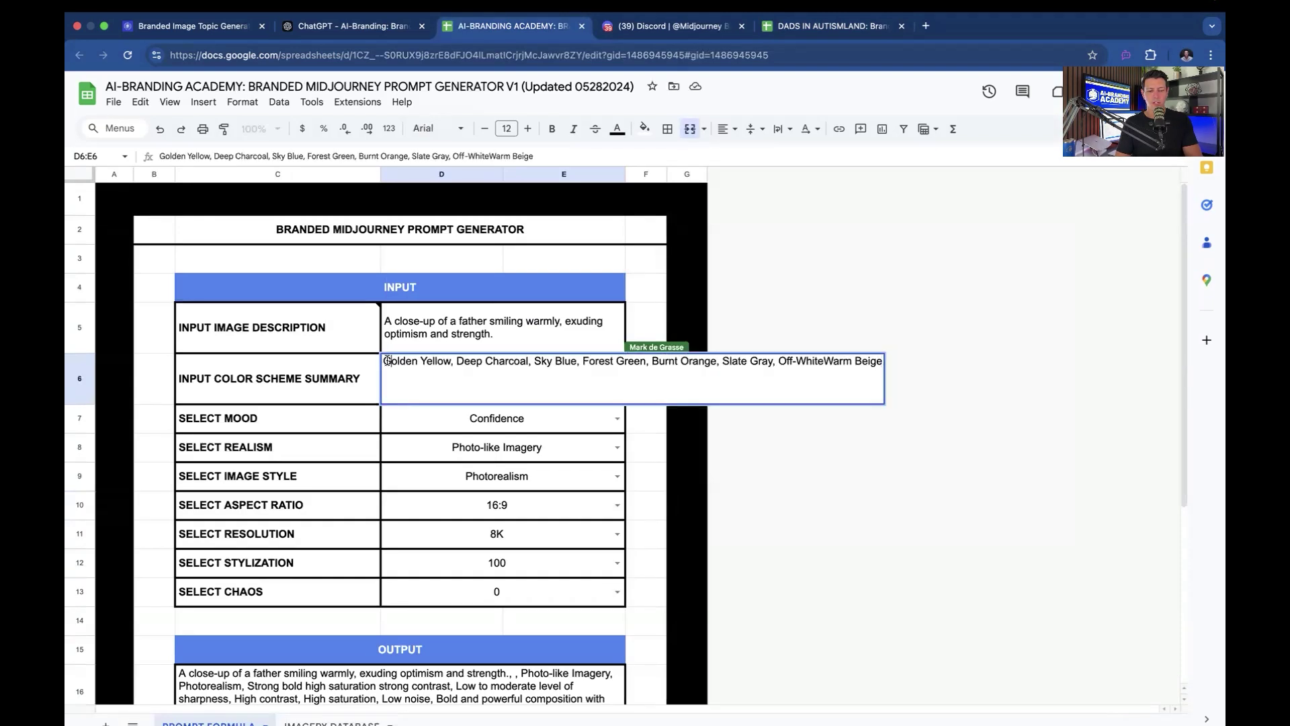
{"action": "left_click", "coordinate": [383, 361]}
{"action": "type", "text": "brand c"}
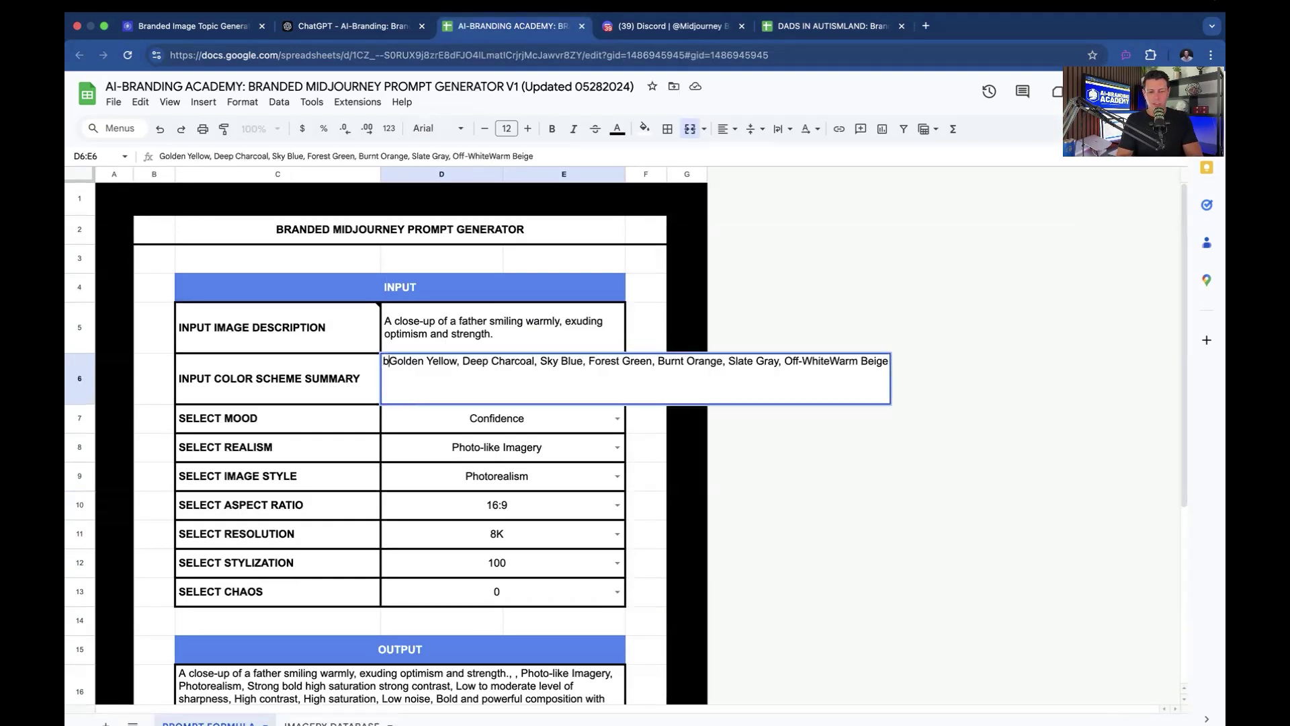
{"action": "type", "text": "olors are"}
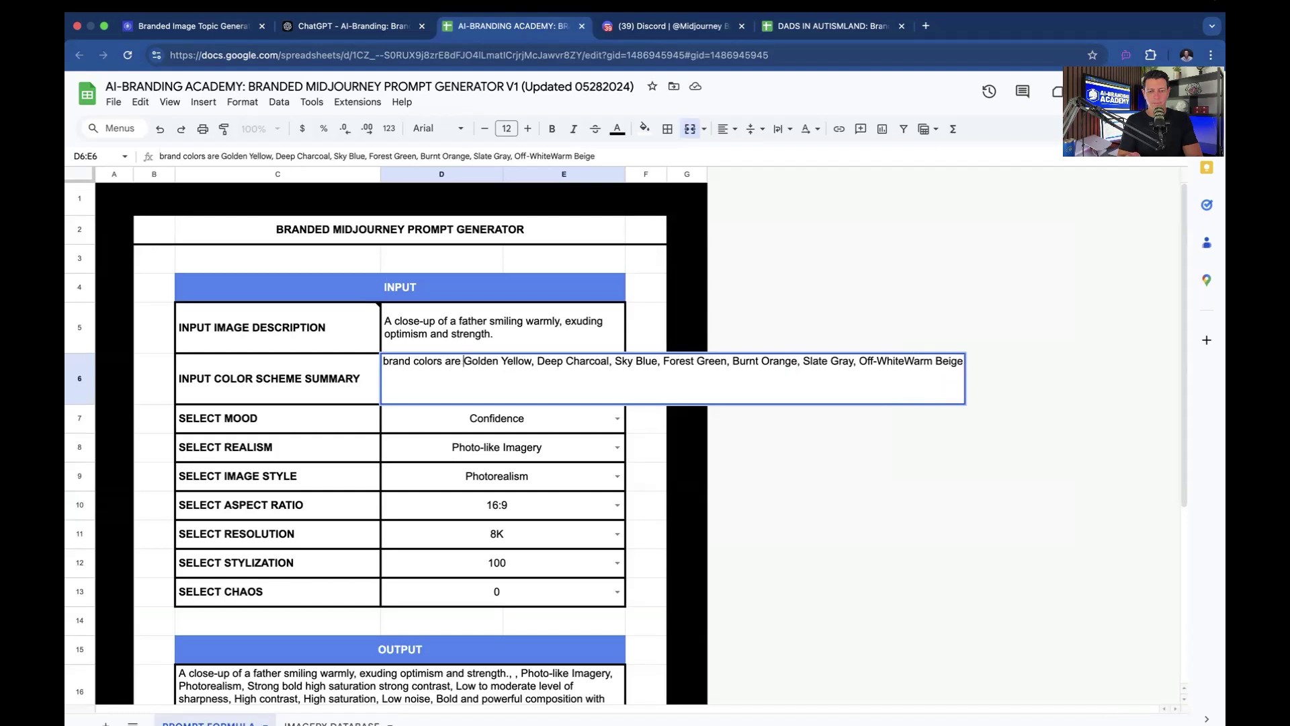
{"action": "left_click", "coordinate": [487, 511]}
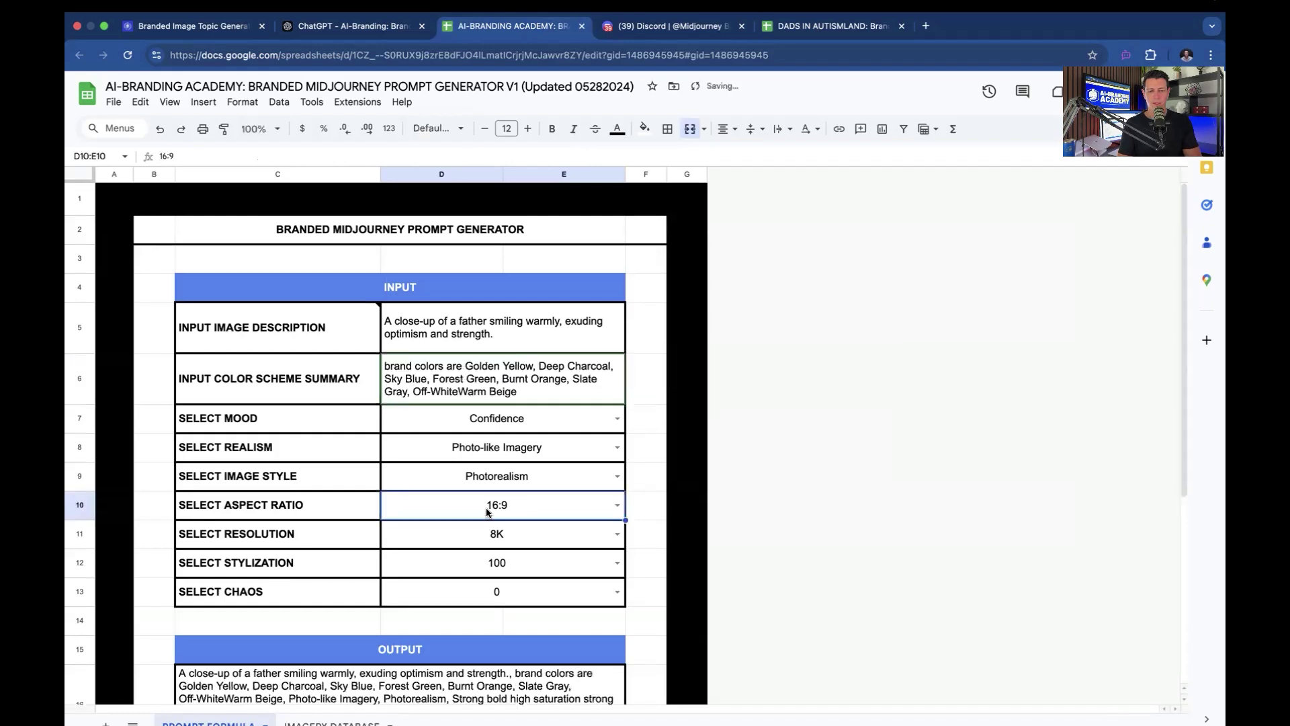
Keep the mood at Confidence and move to the IMAGERY DATABASE sheet
{"action": "left_click", "coordinate": [468, 424]}
{"action": "left_click", "coordinate": [616, 418]}
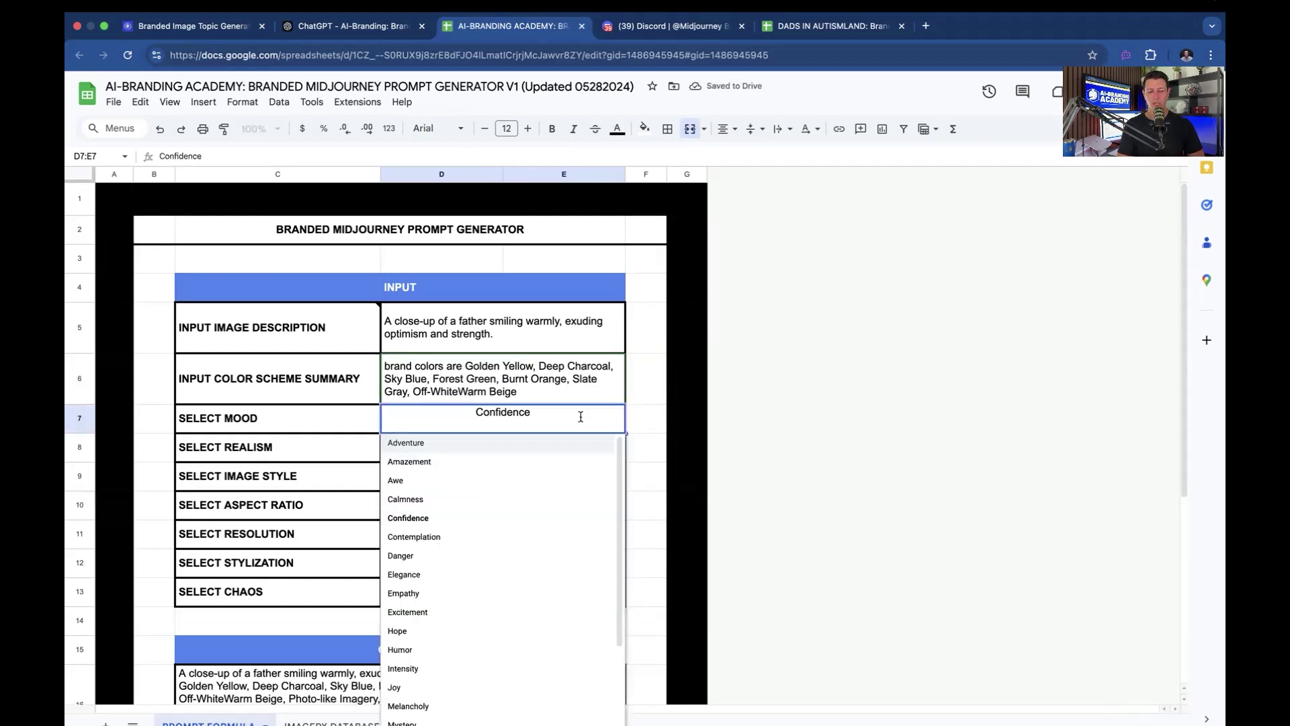
{"action": "left_click", "coordinate": [370, 447]}
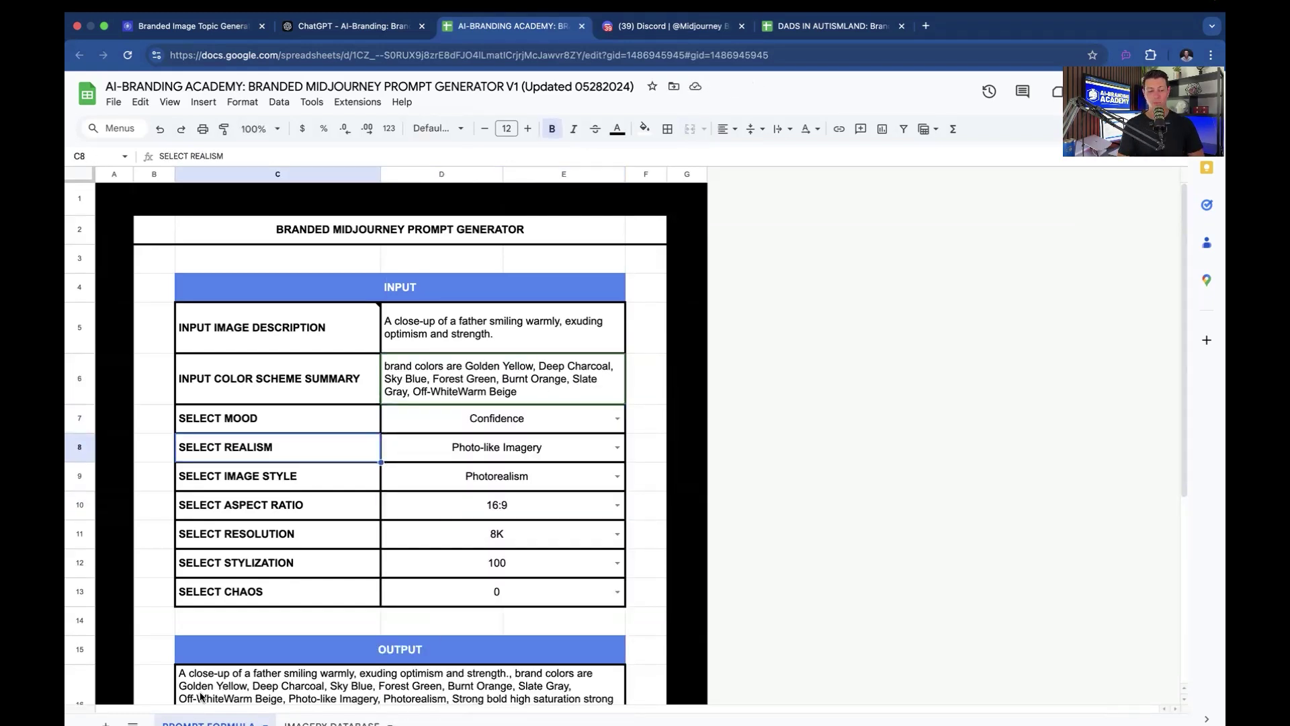
{"action": "key", "text": "alt+Down"}
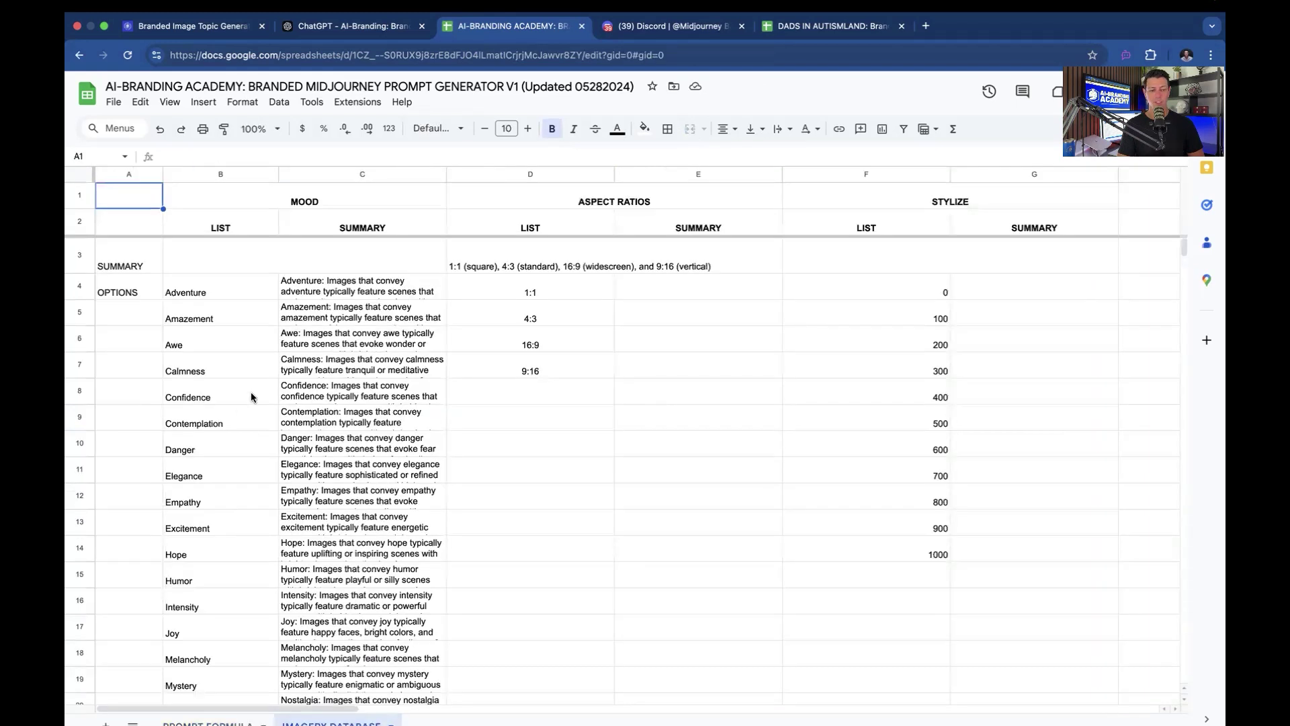
{"action": "left_click", "coordinate": [82, 288]}
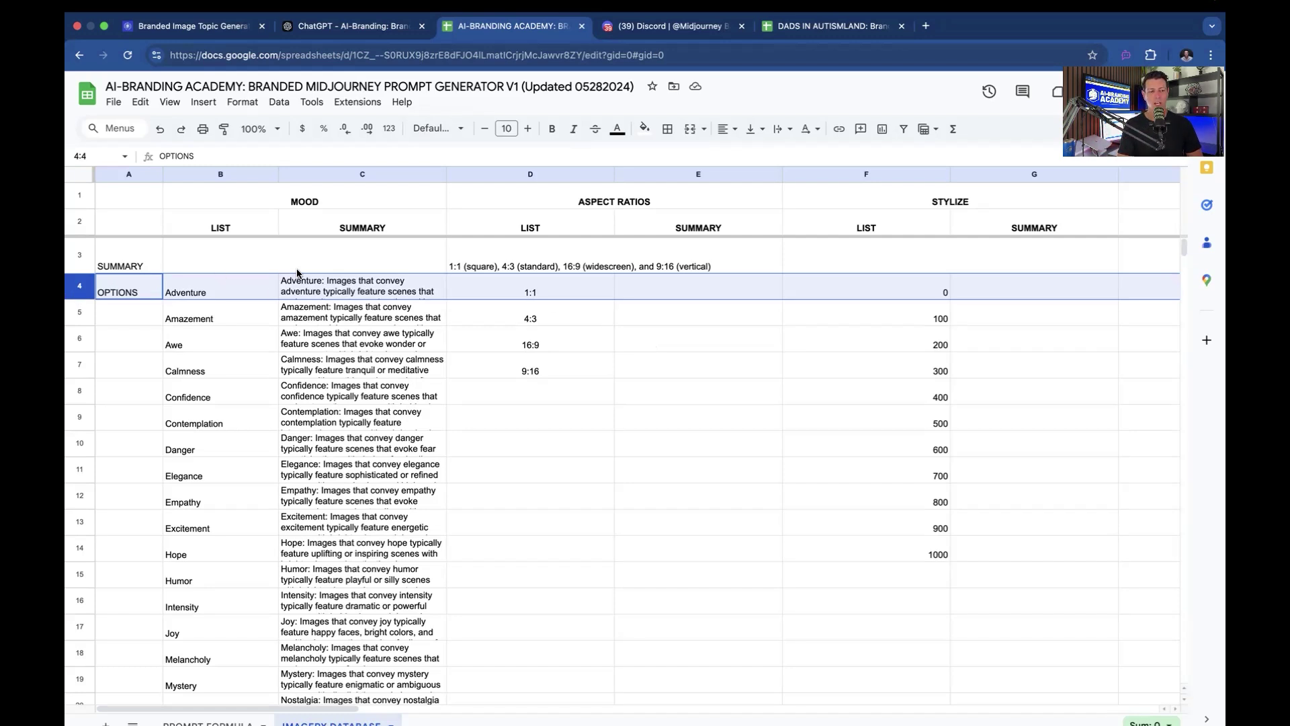
{"action": "scroll", "coordinate": [460, 326], "scroll_direction": "right", "scroll_amount": 5}
{"action": "scroll", "coordinate": [461, 326], "scroll_direction": "right", "scroll_amount": 5}
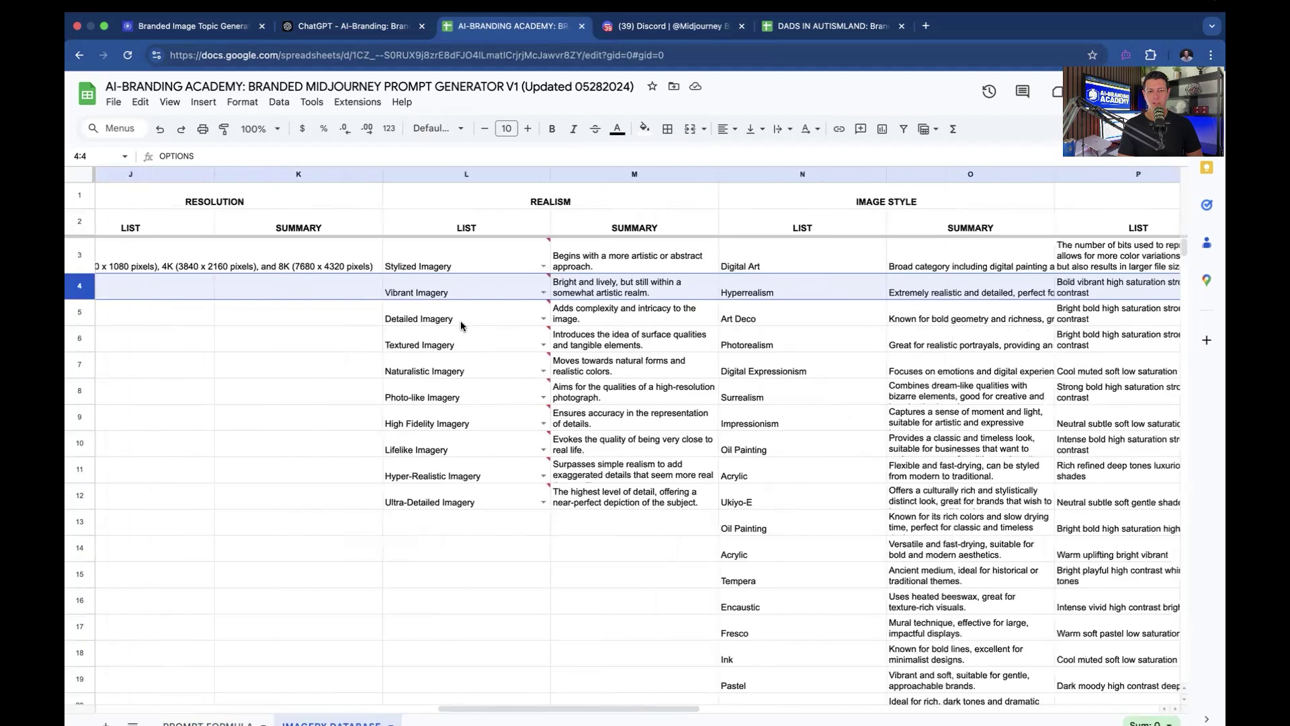
{"action": "scroll", "coordinate": [461, 326], "scroll_direction": "right", "scroll_amount": 3}
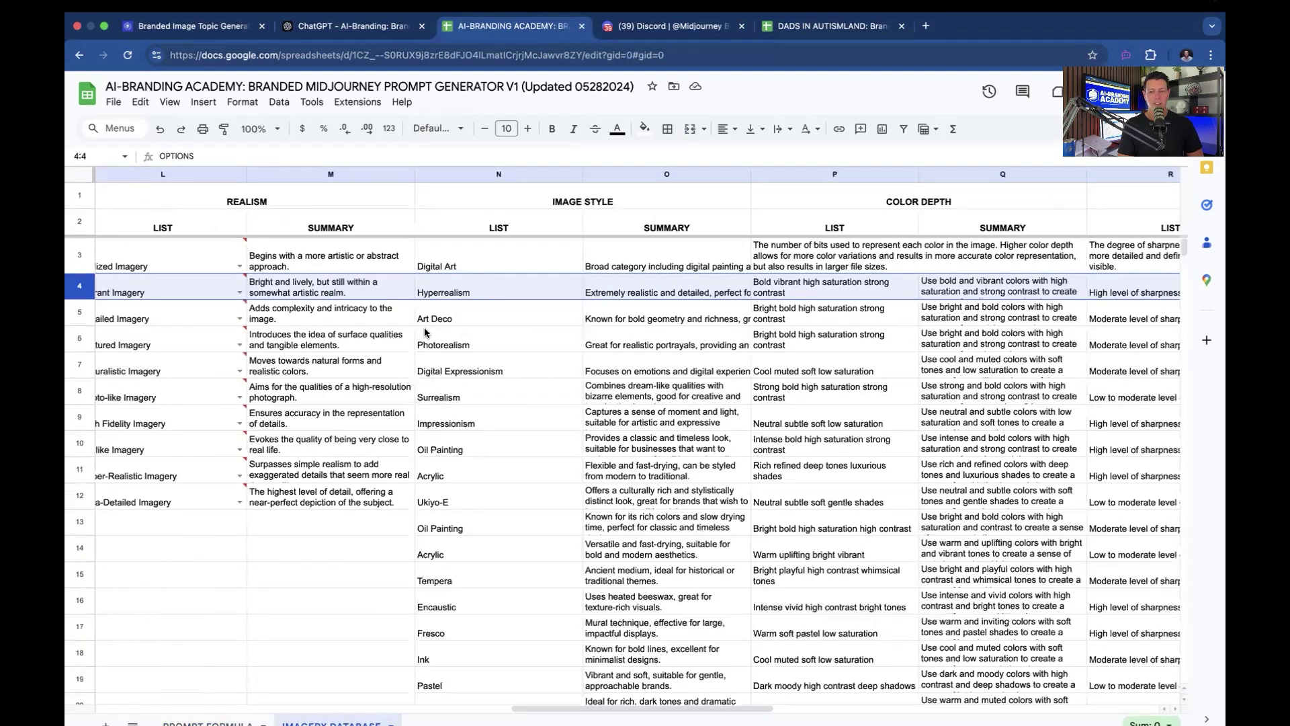
{"action": "scroll", "coordinate": [424, 333], "scroll_direction": "right", "scroll_amount": 4}
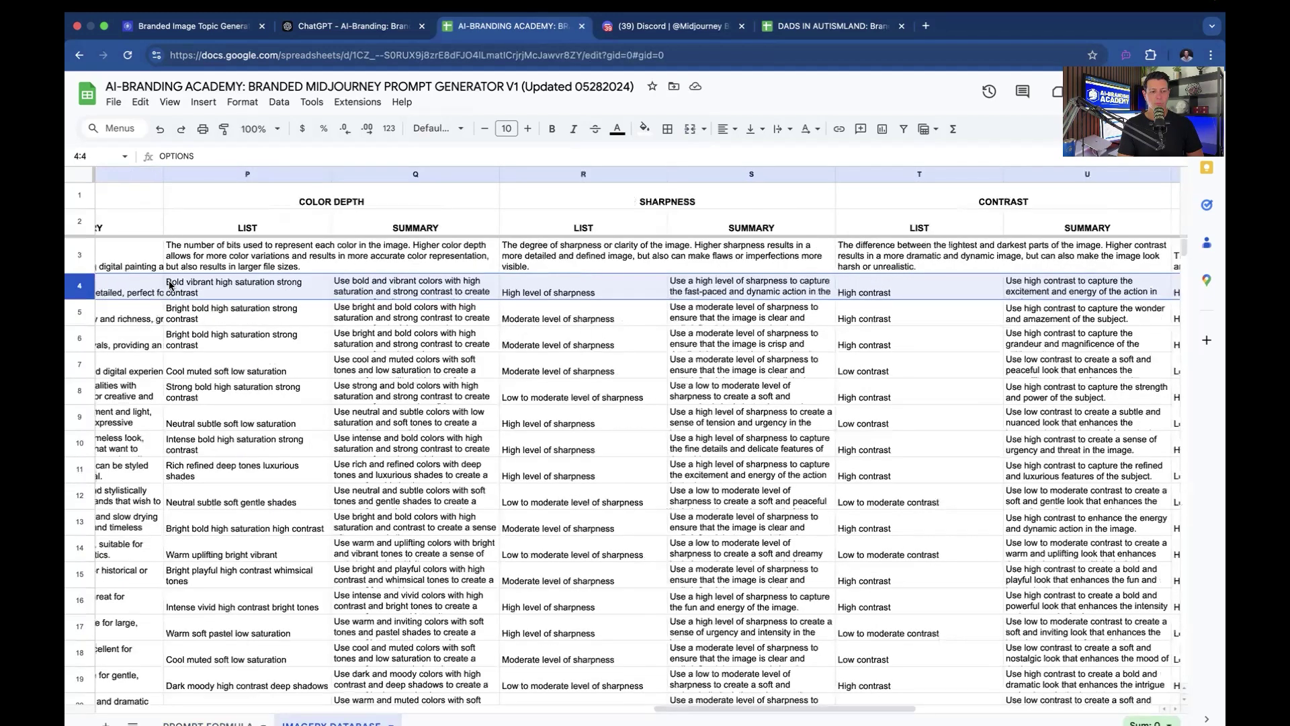
{"action": "scroll", "coordinate": [478, 298], "scroll_direction": "right", "scroll_amount": 1}
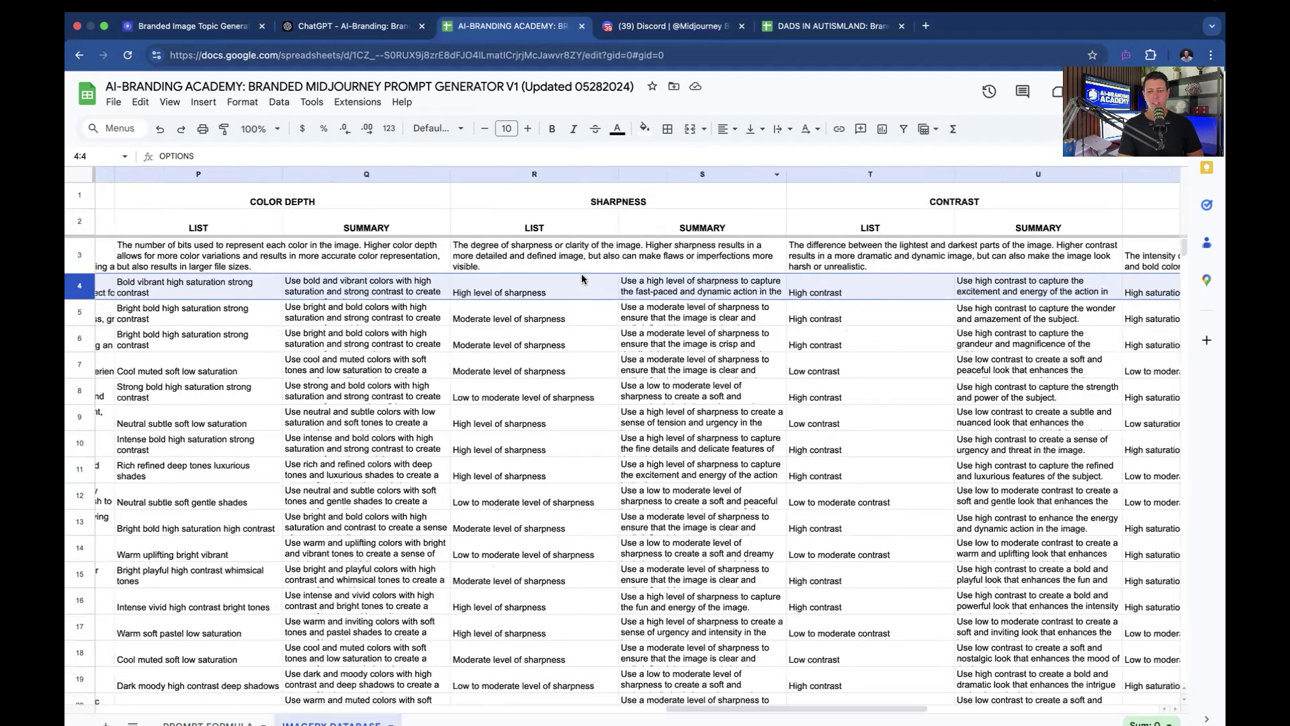
{"action": "scroll", "coordinate": [604, 294], "scroll_direction": "right", "scroll_amount": 5}
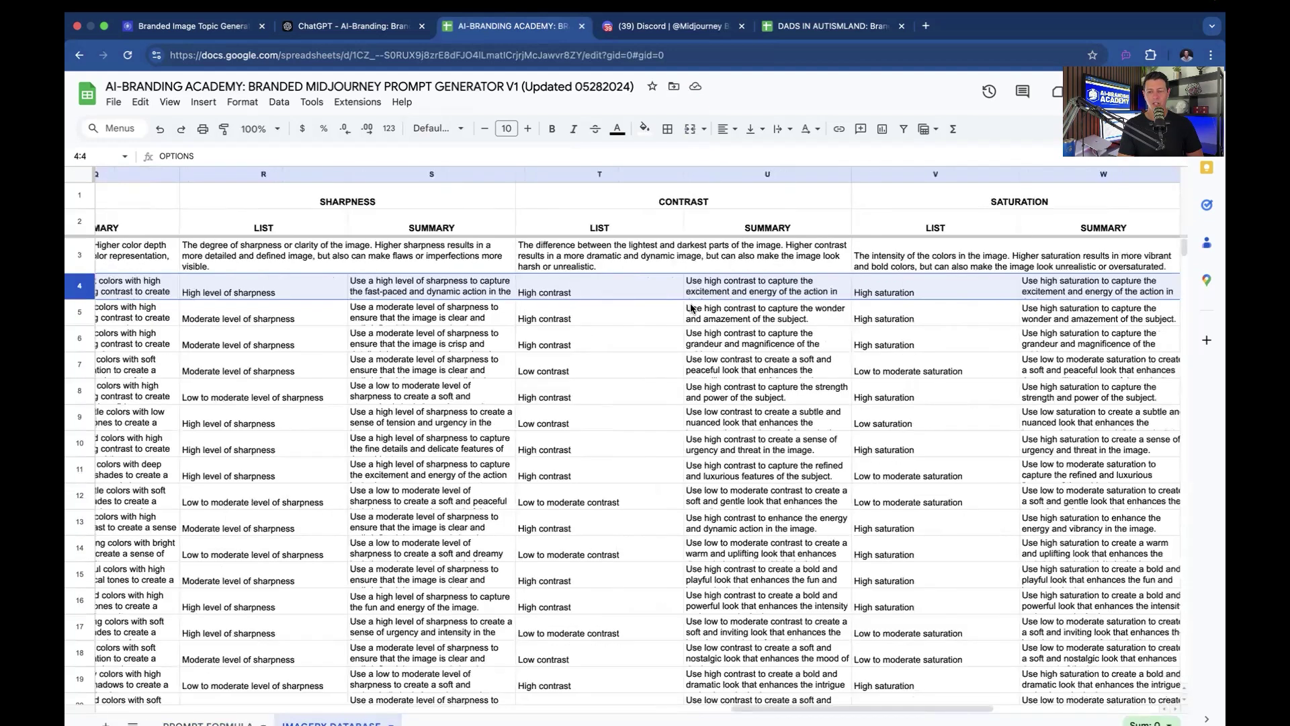
{"action": "scroll", "coordinate": [691, 309], "scroll_direction": "right", "scroll_amount": 8}
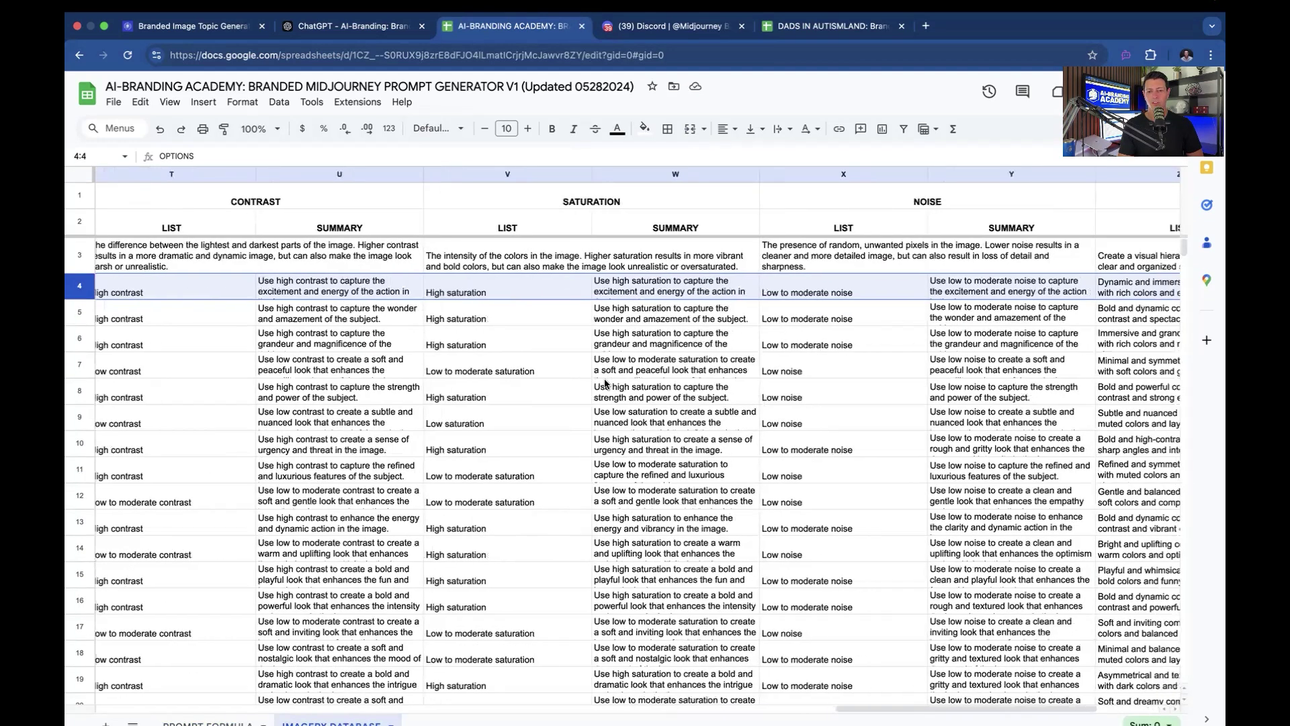
{"action": "scroll", "coordinate": [604, 383], "scroll_direction": "right", "scroll_amount": 5}
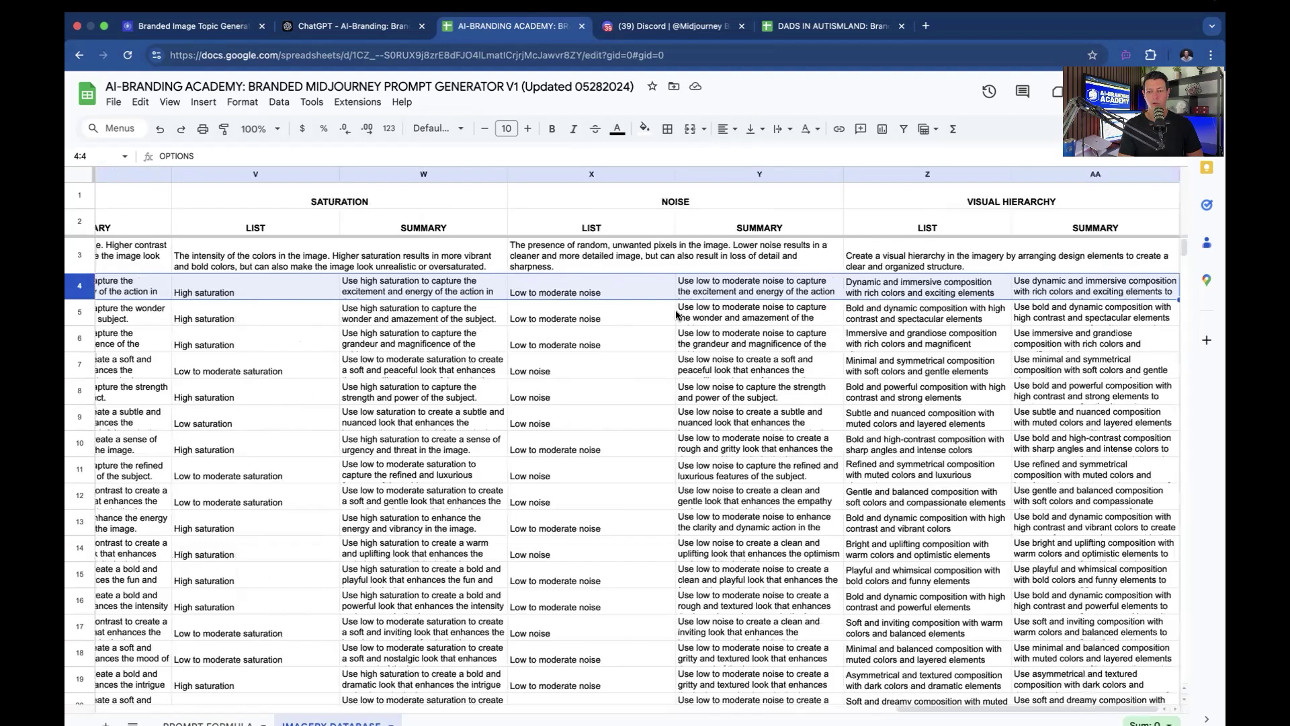
{"action": "scroll", "coordinate": [763, 351], "scroll_direction": "left", "scroll_amount": 1}
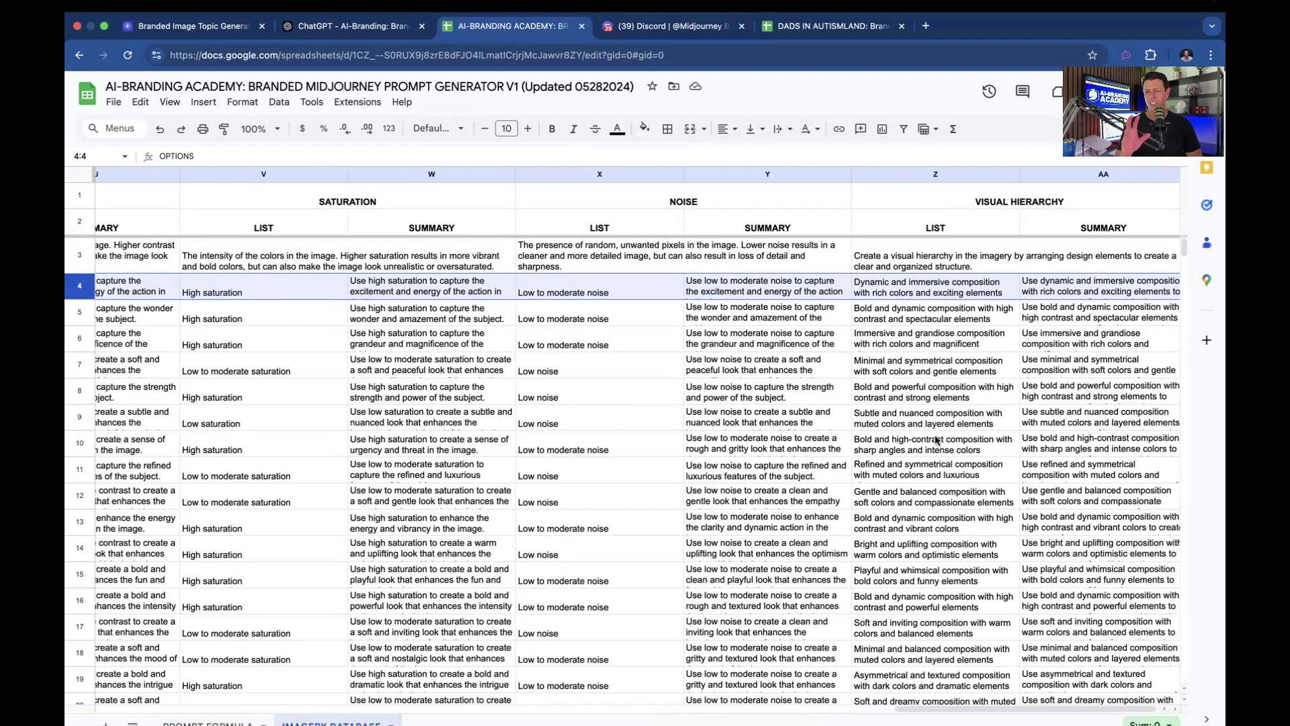
{"action": "scroll", "coordinate": [936, 440], "scroll_direction": "left", "scroll_amount": 10}
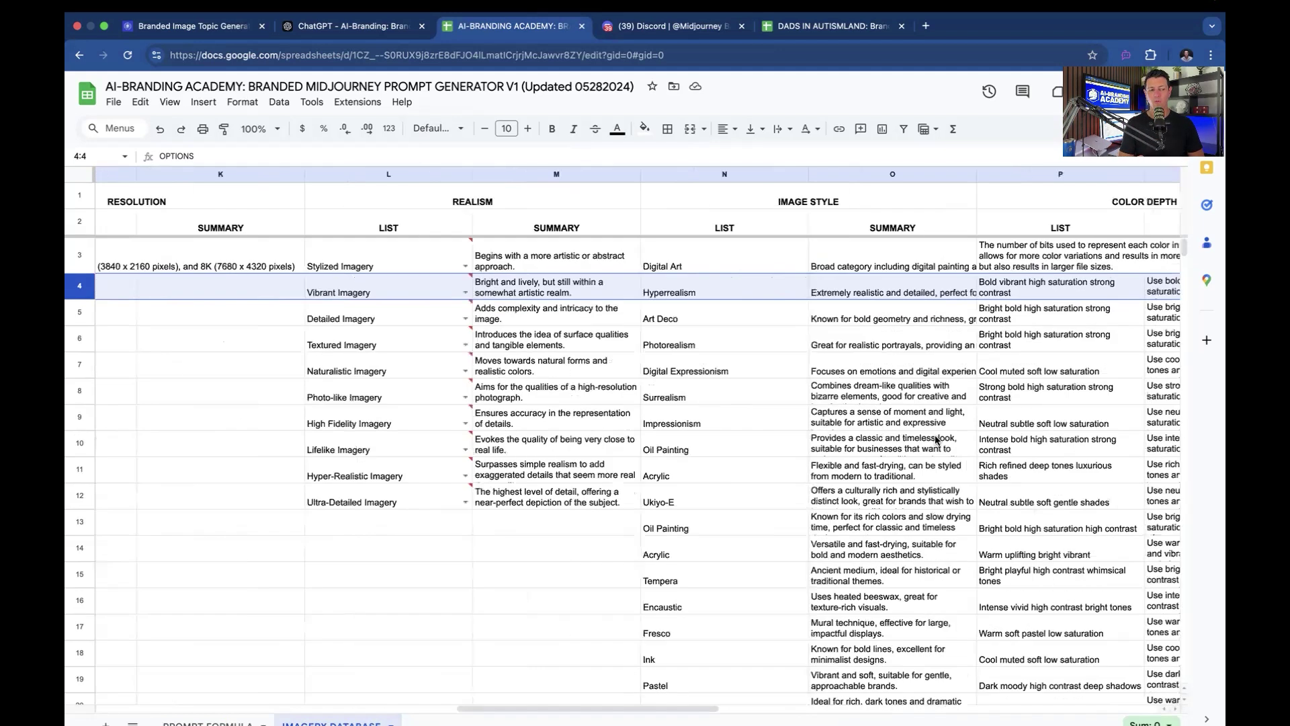
{"action": "scroll", "coordinate": [936, 440], "scroll_direction": "left", "scroll_amount": 10}
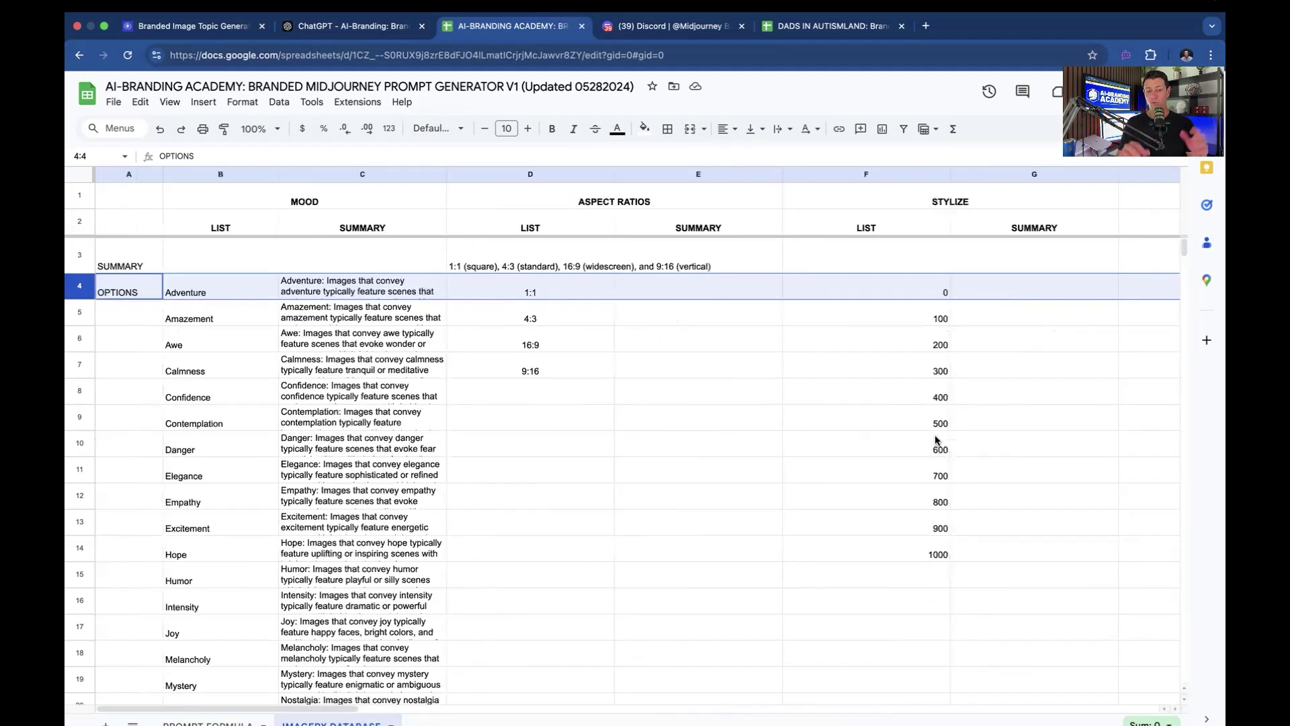
On the PROMPT FORMULA sheet, change the mood from Confidence to Adventure
{"action": "left_click", "coordinate": [208, 721]}
{"action": "left_click", "coordinate": [537, 423]}
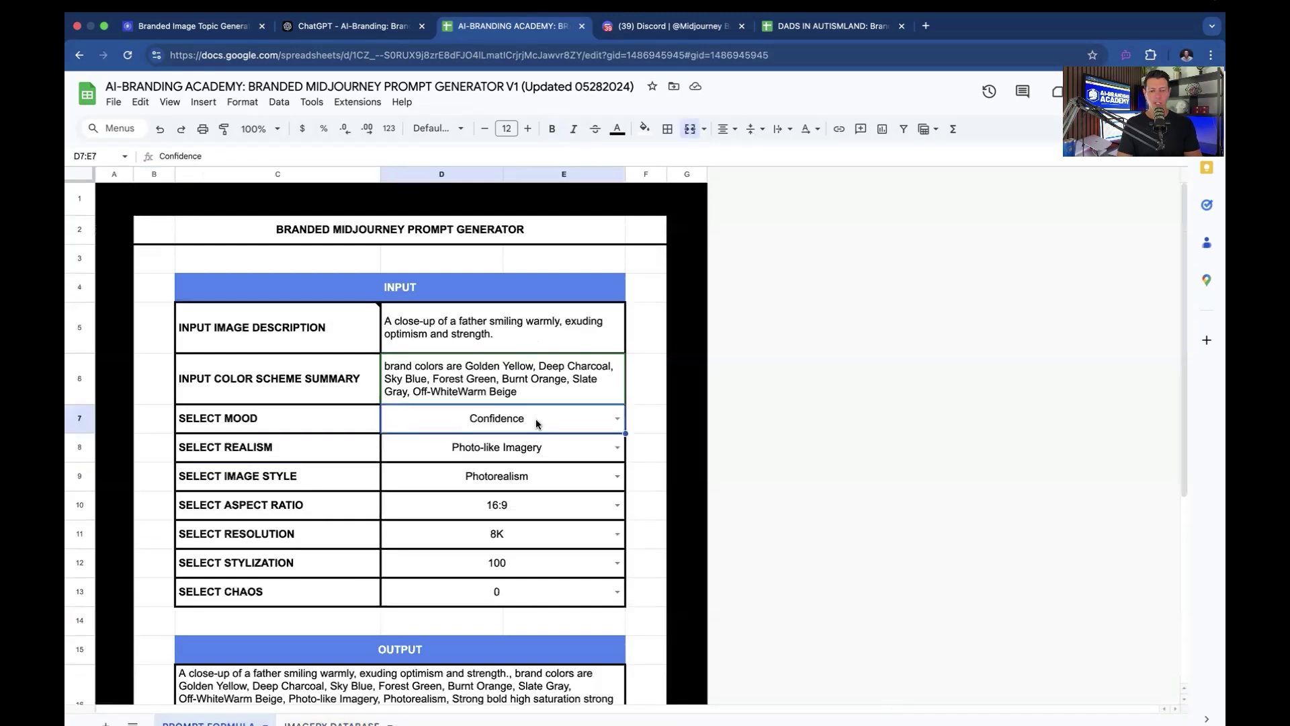
{"action": "left_click", "coordinate": [616, 420]}
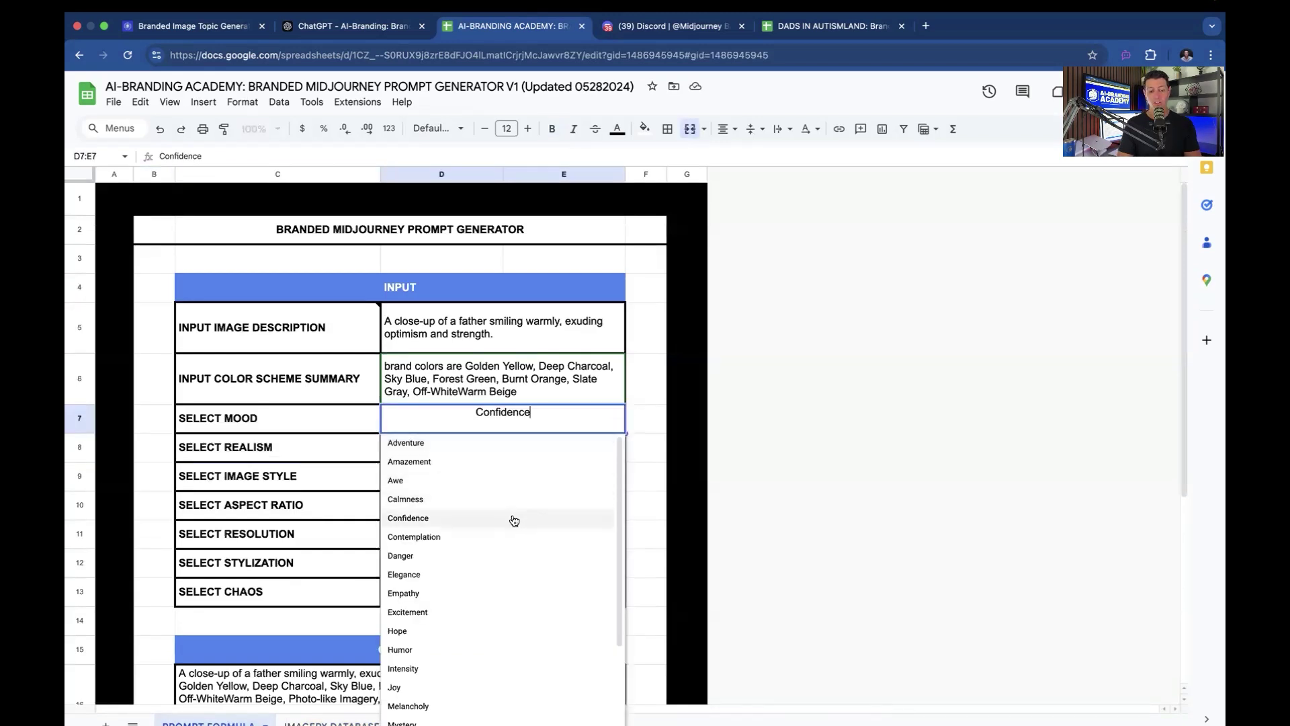
{"action": "scroll", "coordinate": [514, 521], "scroll_direction": "down", "scroll_amount": 3}
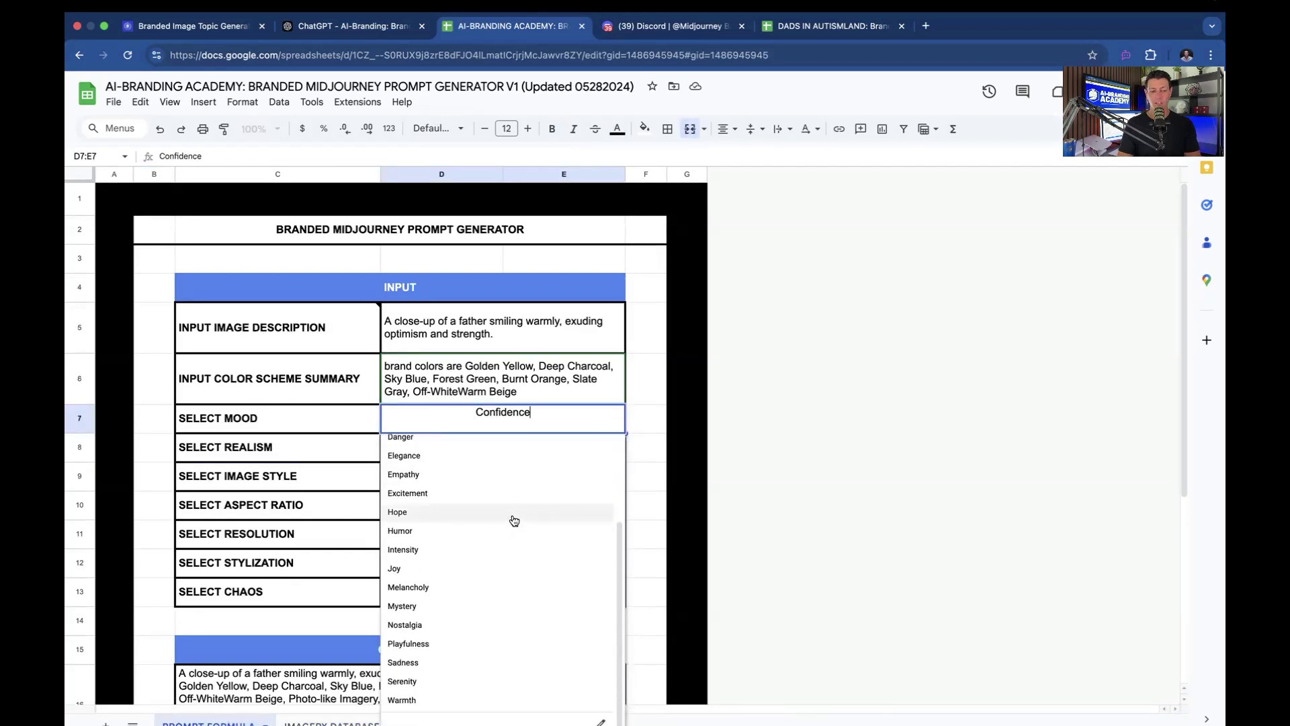
{"action": "scroll", "coordinate": [514, 521], "scroll_direction": "up", "scroll_amount": 1}
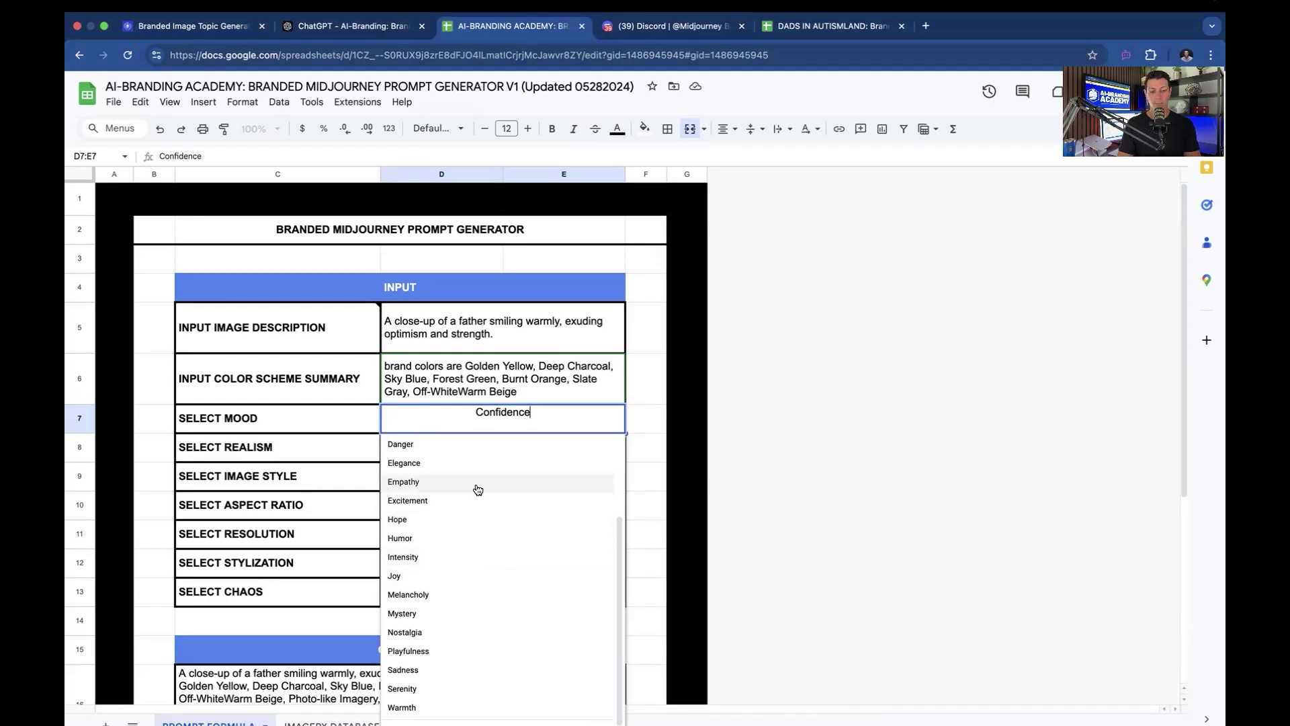
{"action": "scroll", "coordinate": [475, 489], "scroll_direction": "up", "scroll_amount": 3}
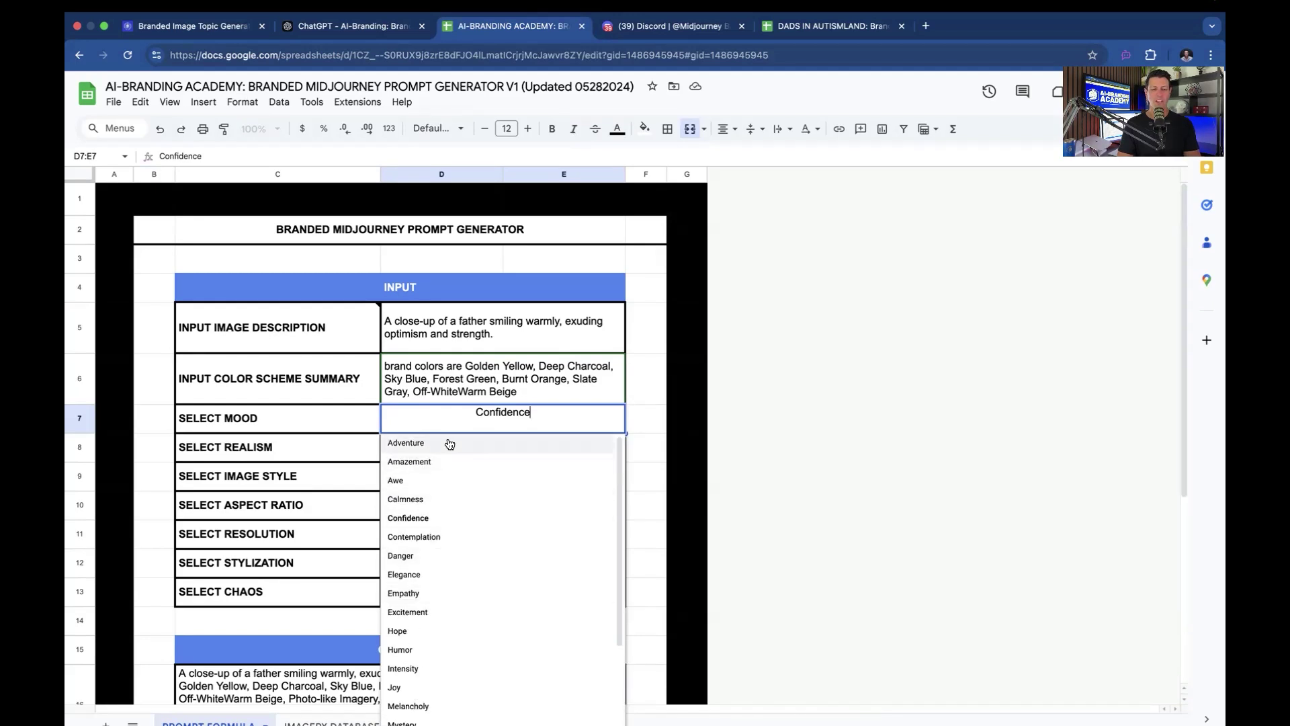
{"action": "left_click", "coordinate": [449, 442]}
Keep realism as Photo-like Imagery and image style as Photorealism
{"action": "left_click", "coordinate": [531, 449]}
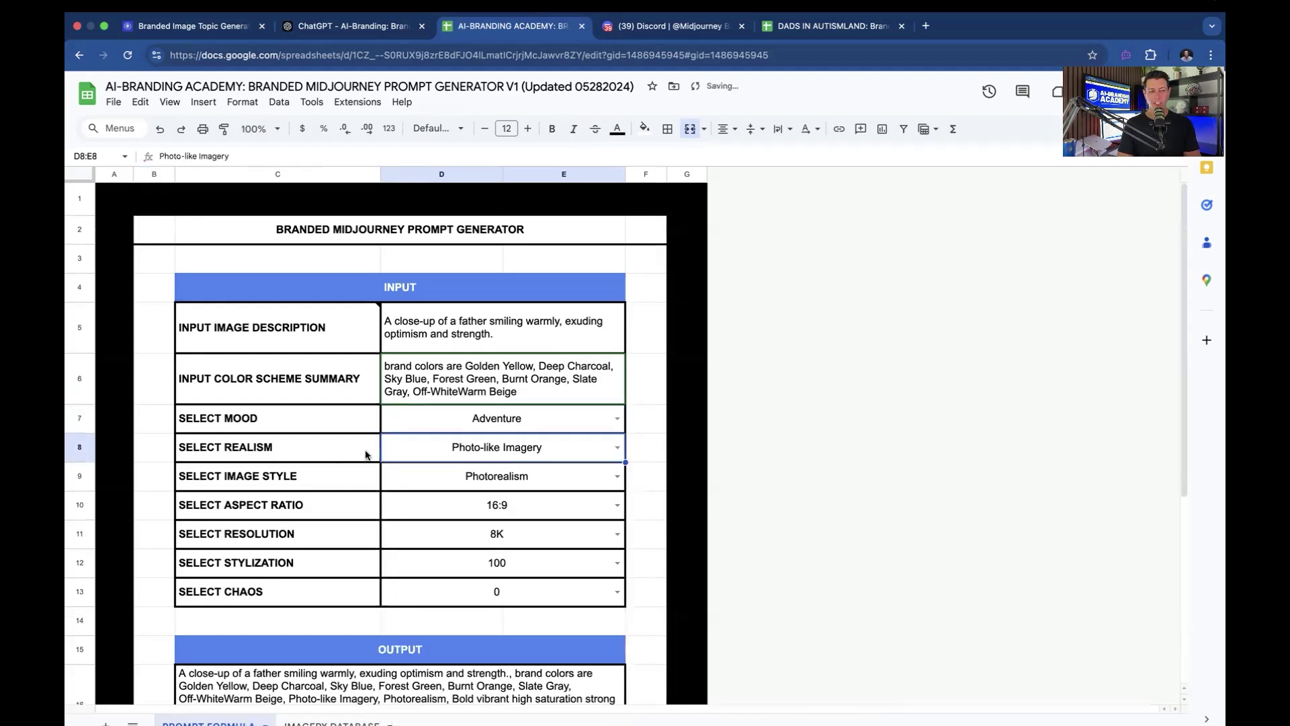
{"action": "left_click", "coordinate": [614, 450]}
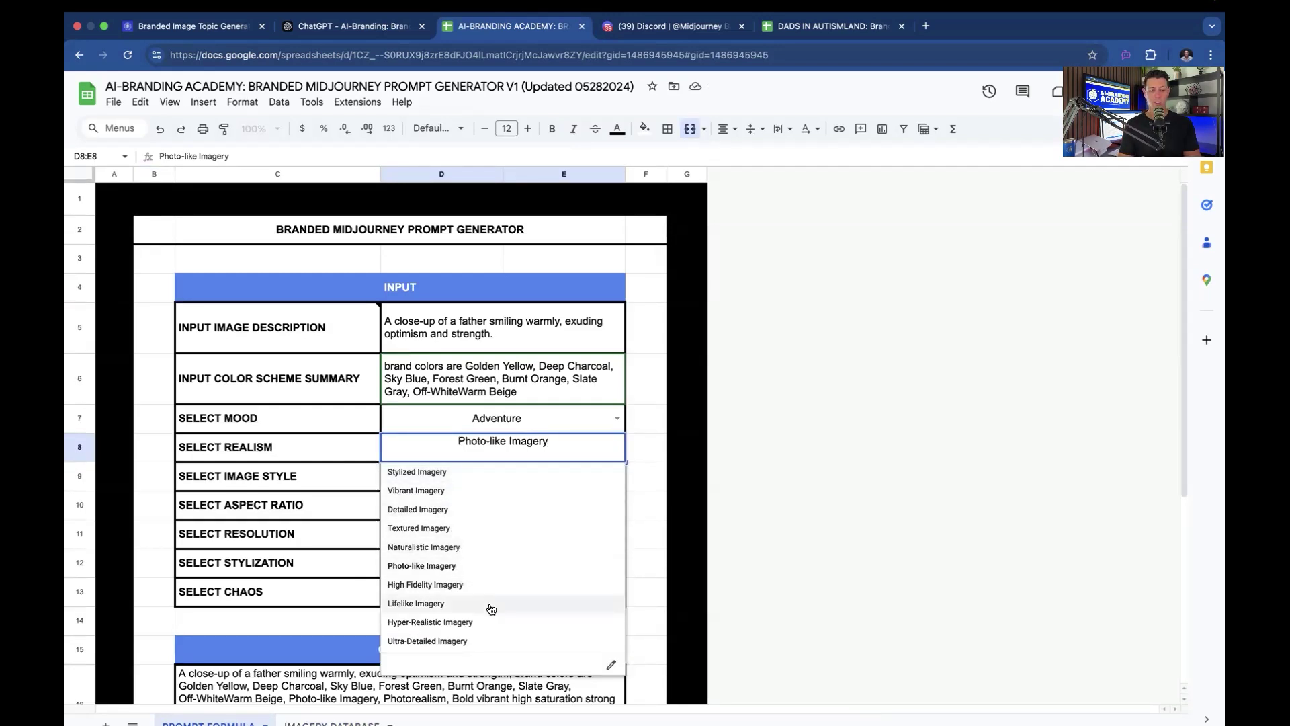
{"action": "left_click", "coordinate": [437, 570]}
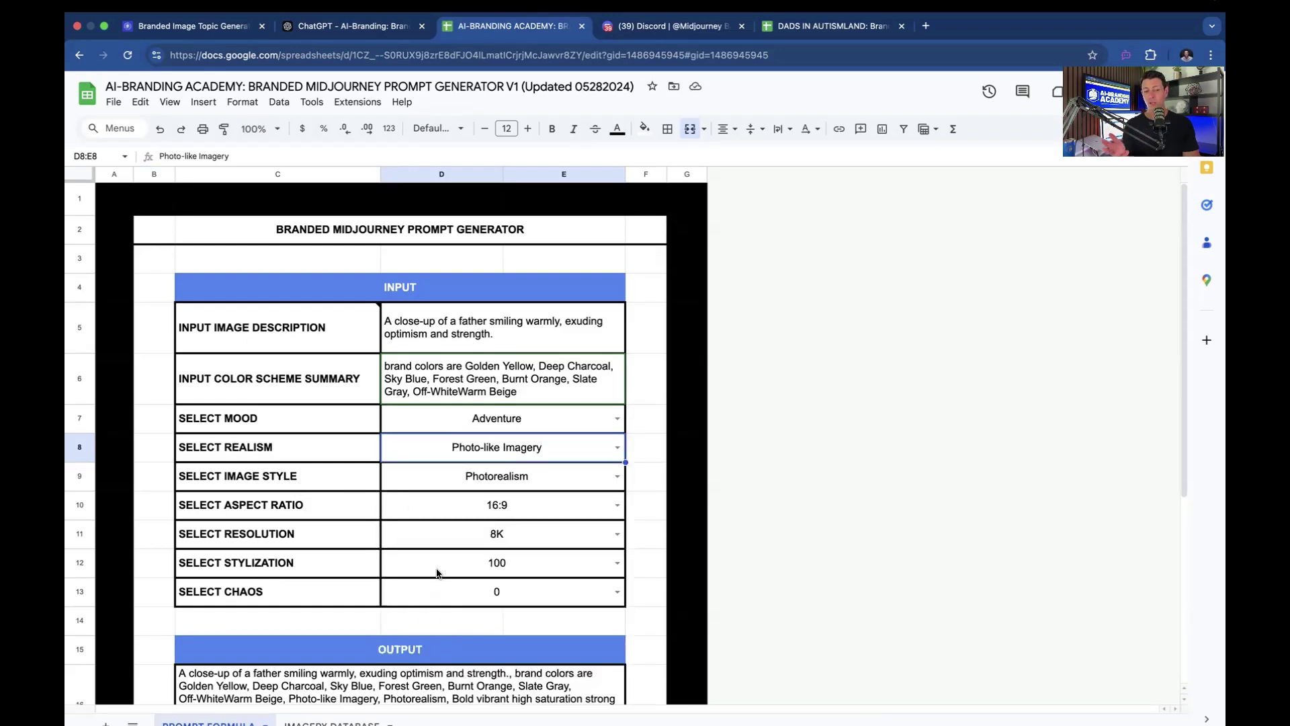
{"action": "left_click", "coordinate": [306, 480]}
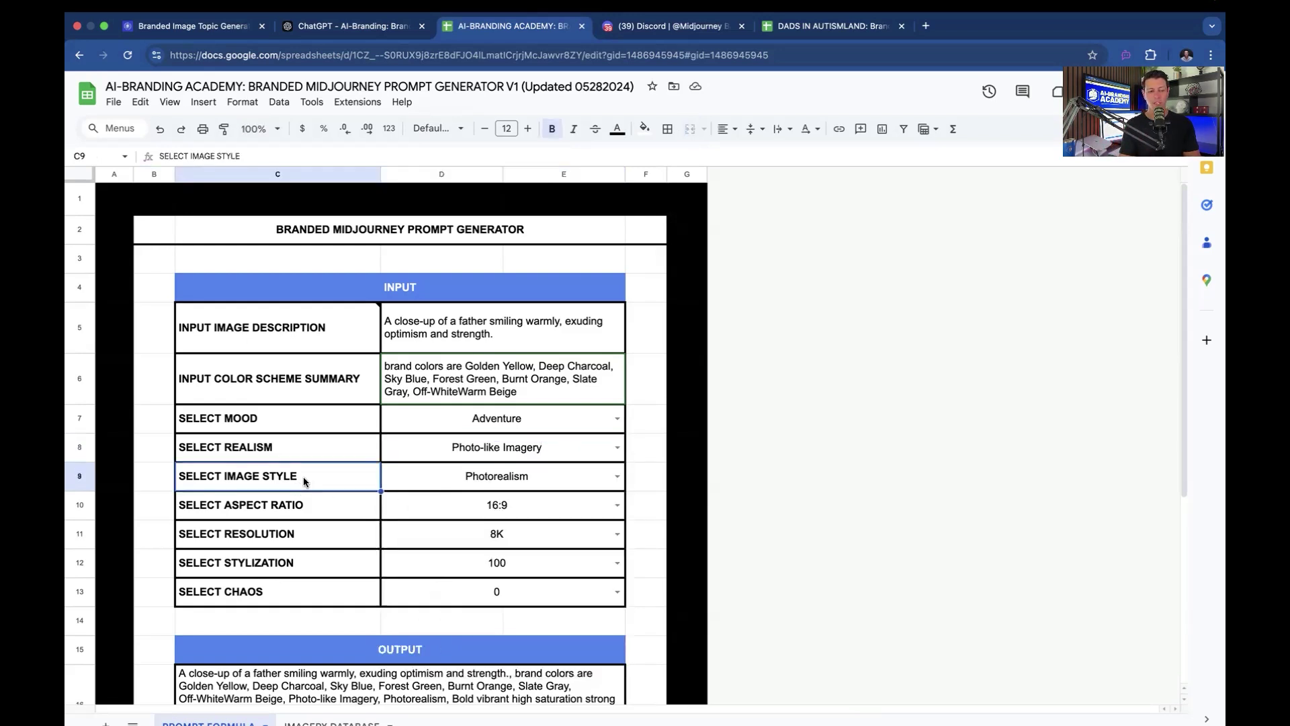
{"action": "left_click", "coordinate": [544, 478]}
{"action": "left_click", "coordinate": [617, 476]}
{"action": "scroll", "coordinate": [524, 573], "scroll_direction": "down", "scroll_amount": 5}
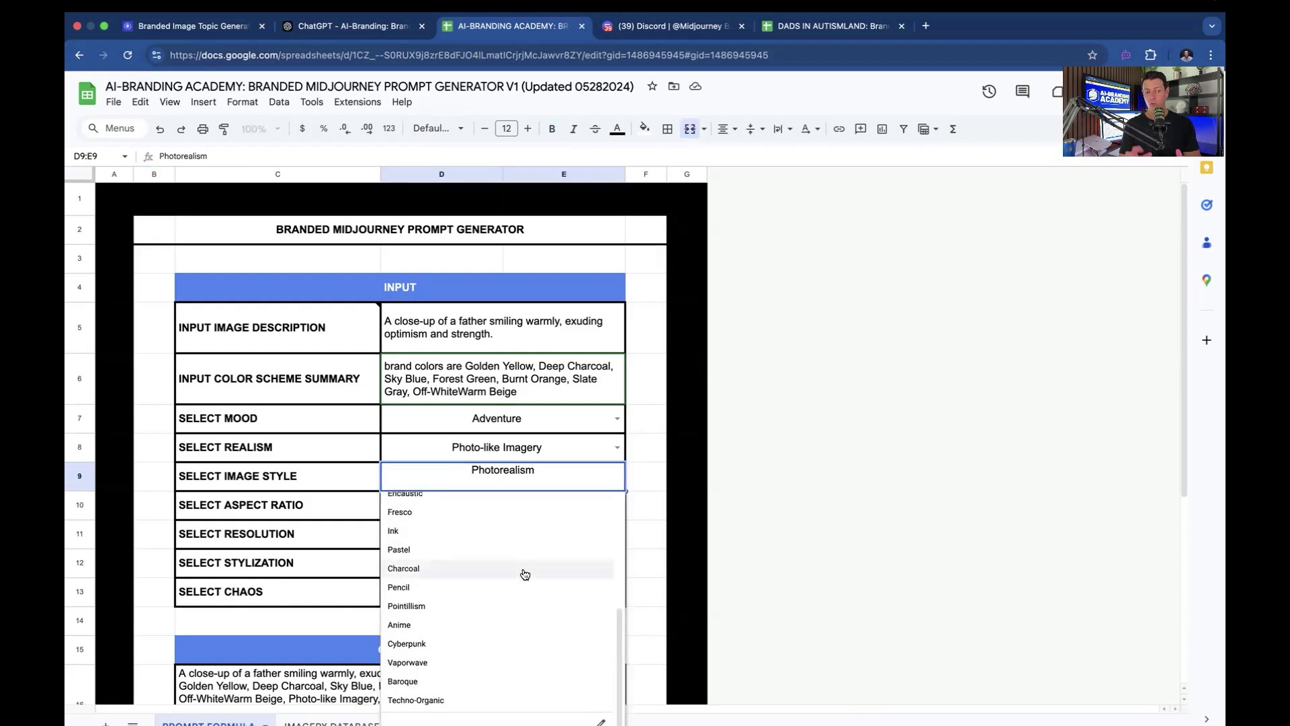
{"action": "scroll", "coordinate": [524, 573], "scroll_direction": "up", "scroll_amount": 5}
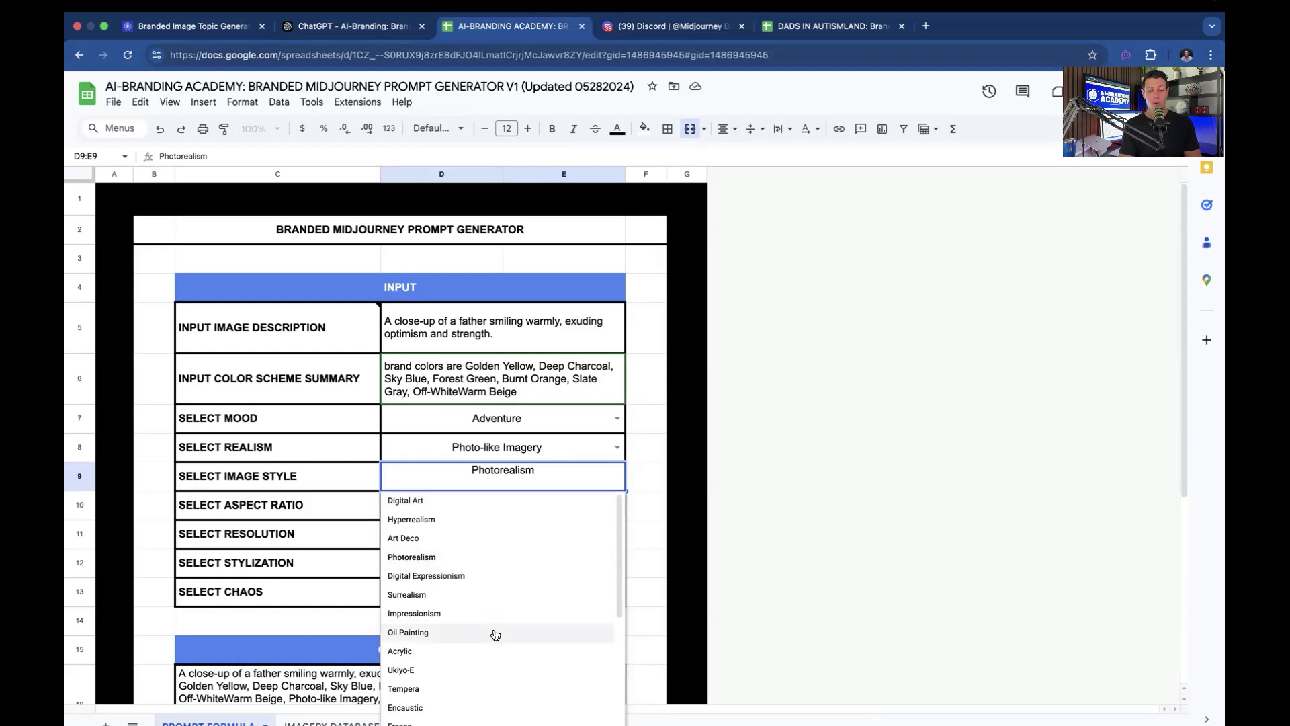
{"action": "scroll", "coordinate": [495, 631], "scroll_direction": "down", "scroll_amount": 5}
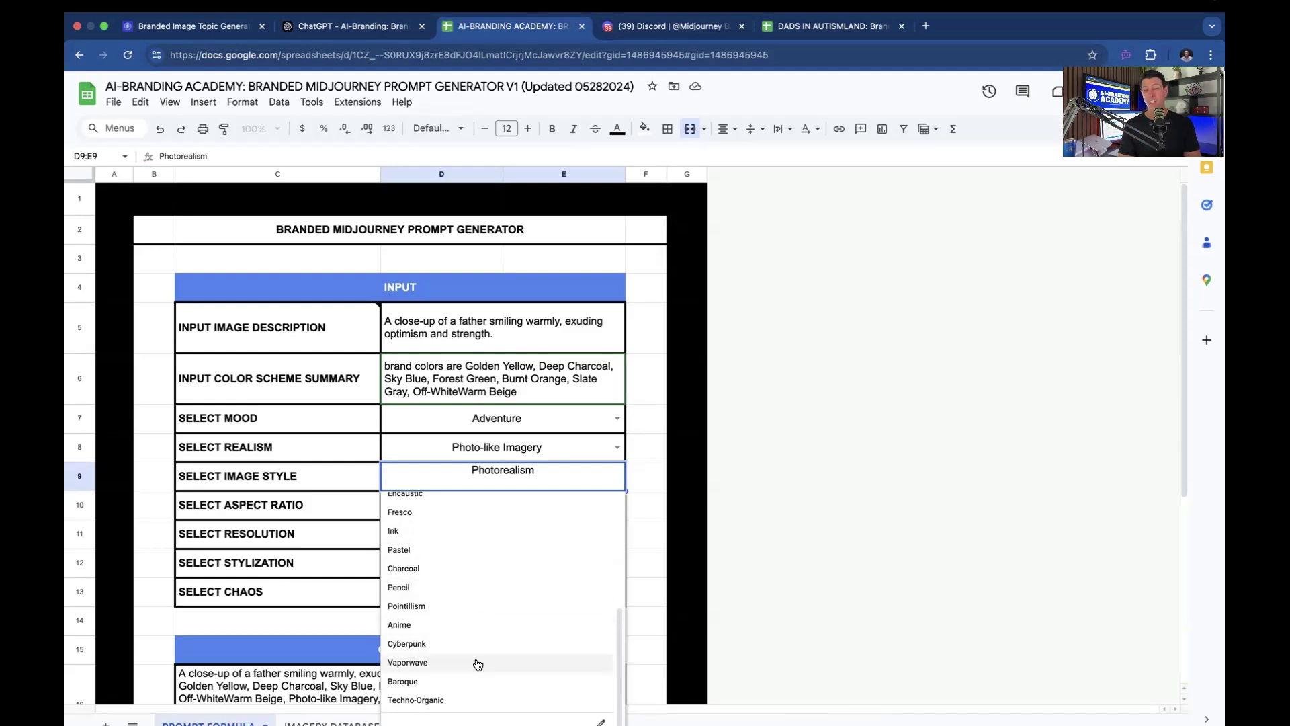
{"action": "scroll", "coordinate": [470, 632], "scroll_direction": "up", "scroll_amount": 1}
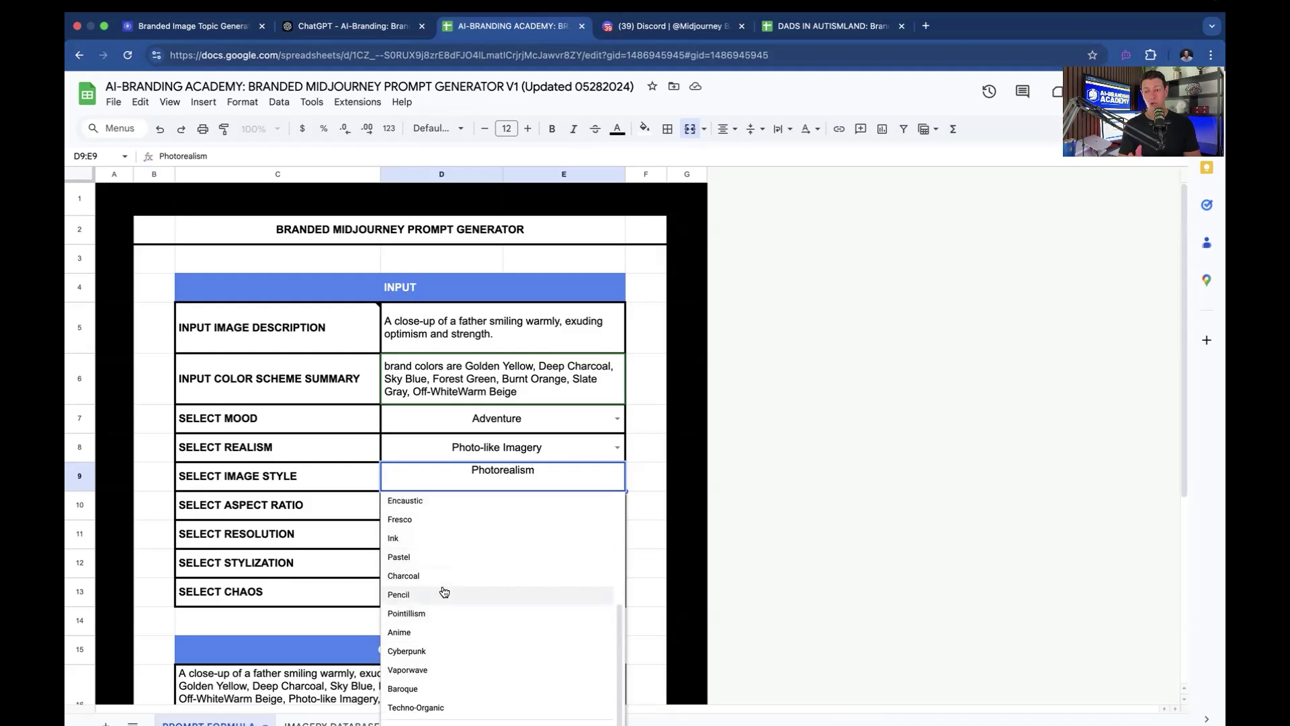
{"action": "left_click", "coordinate": [302, 480]}
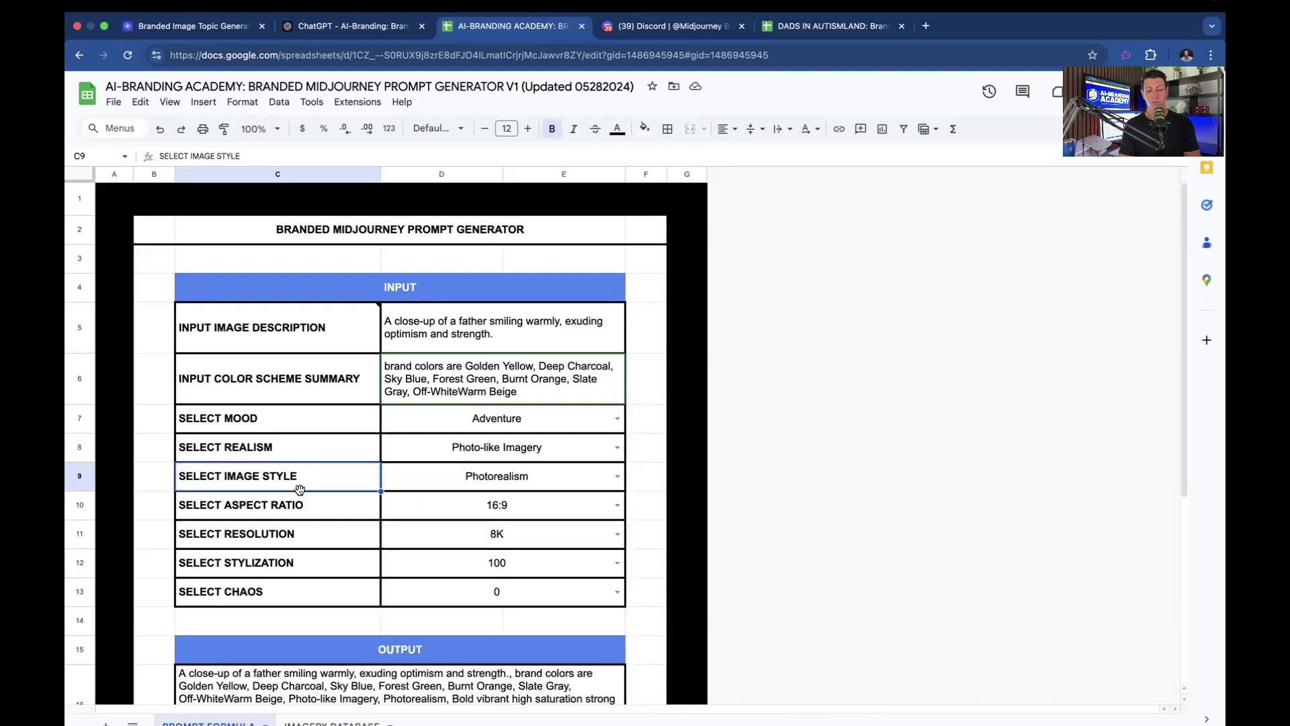
{"action": "left_click", "coordinate": [578, 474]}
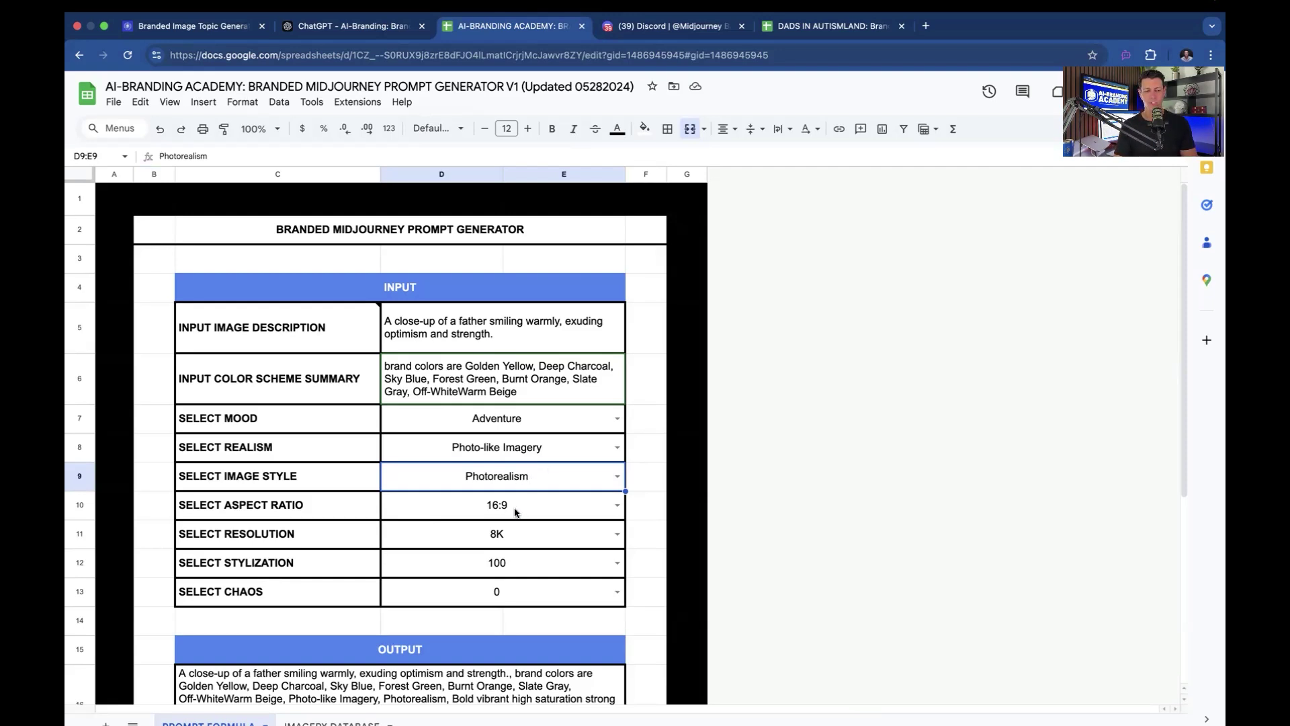
Keep the aspect ratio at 16:9 and the resolution at 8K
{"action": "left_click", "coordinate": [558, 514]}
{"action": "left_click", "coordinate": [618, 504]}
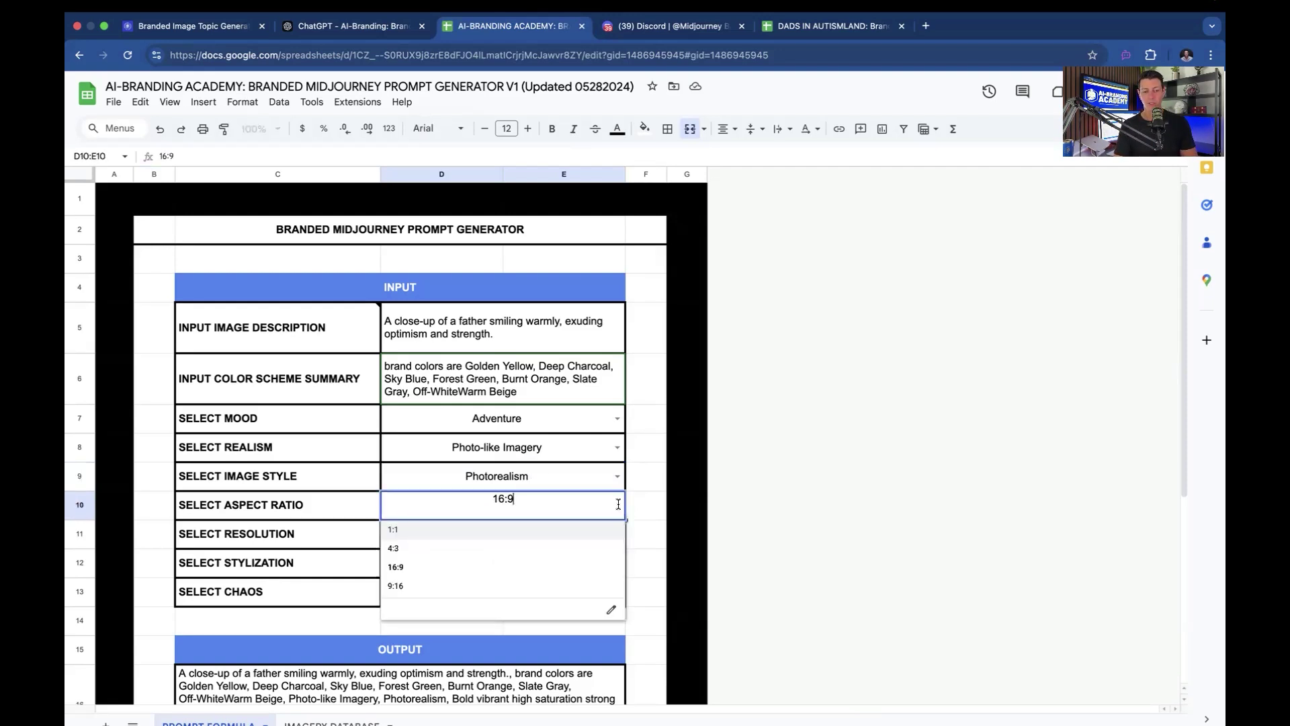
{"action": "key", "text": "Escape"}
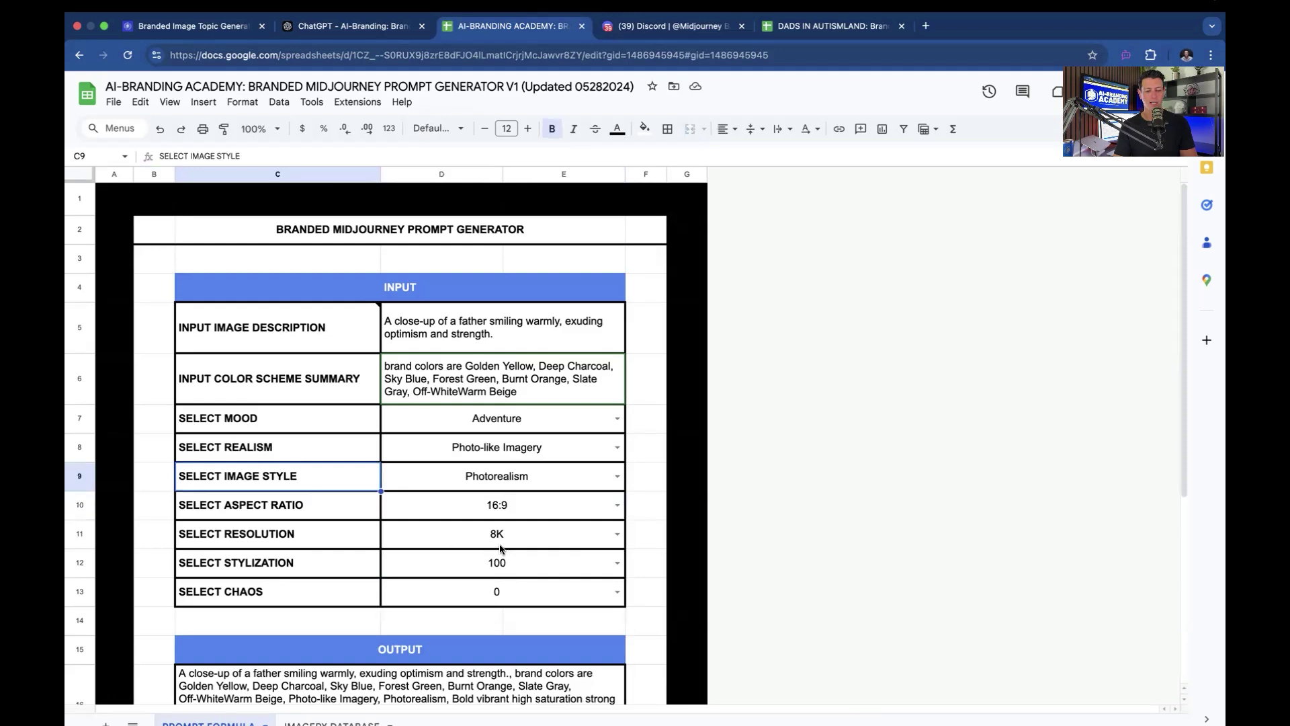
{"action": "left_click", "coordinate": [542, 548]}
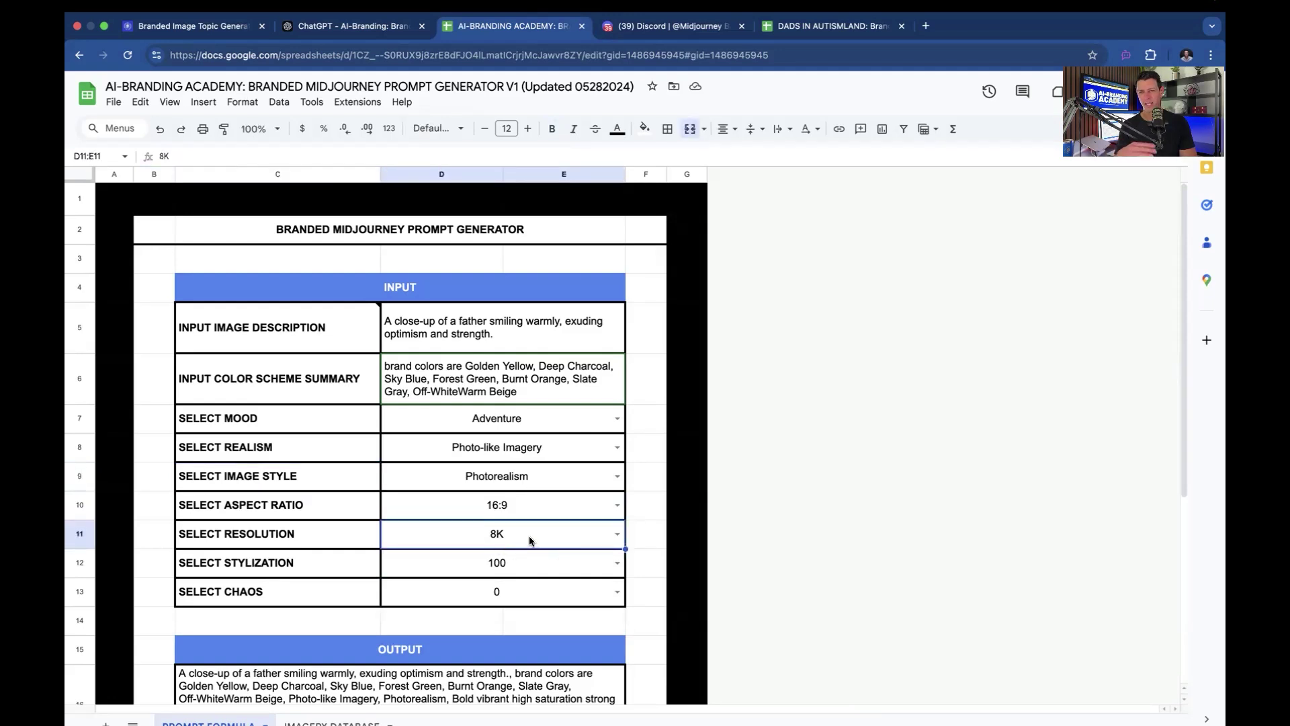
Set stylization to 0 and leave chaos at 0
{"action": "left_click", "coordinate": [616, 562]}
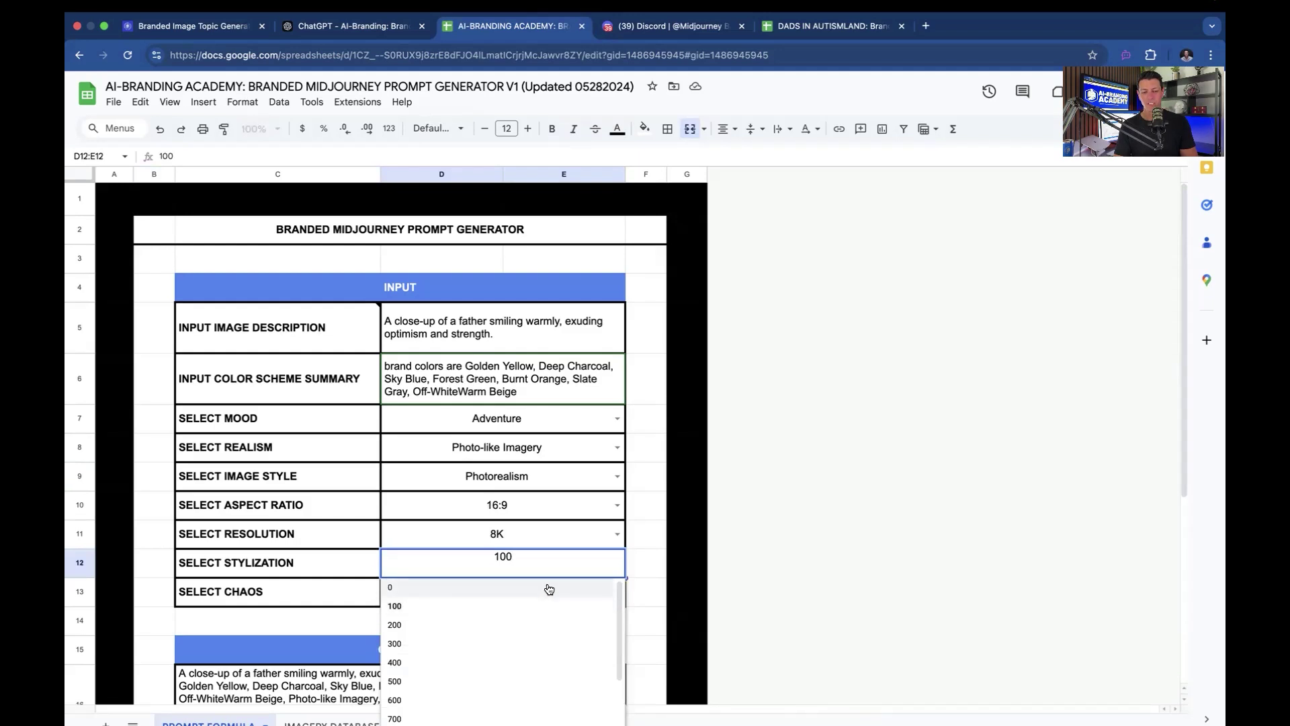
{"action": "left_click", "coordinate": [547, 587]}
{"action": "left_click", "coordinate": [523, 586]}
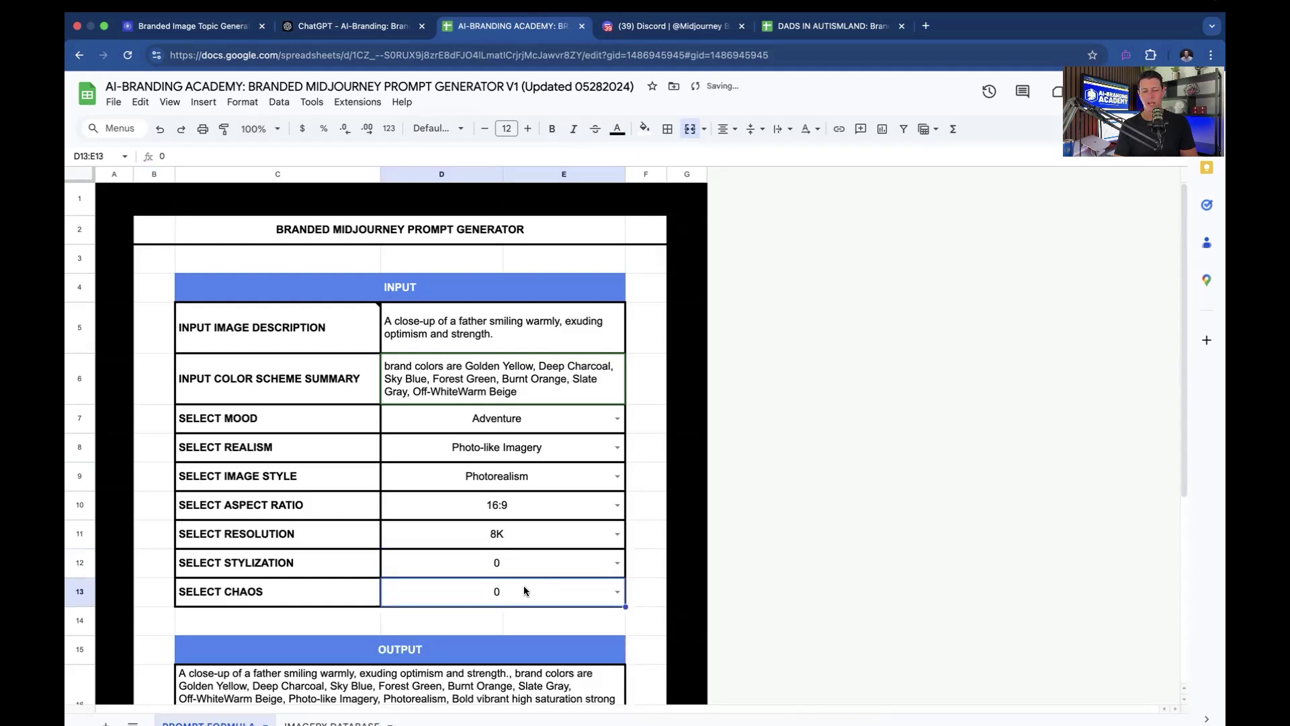
{"action": "left_click", "coordinate": [551, 561]}
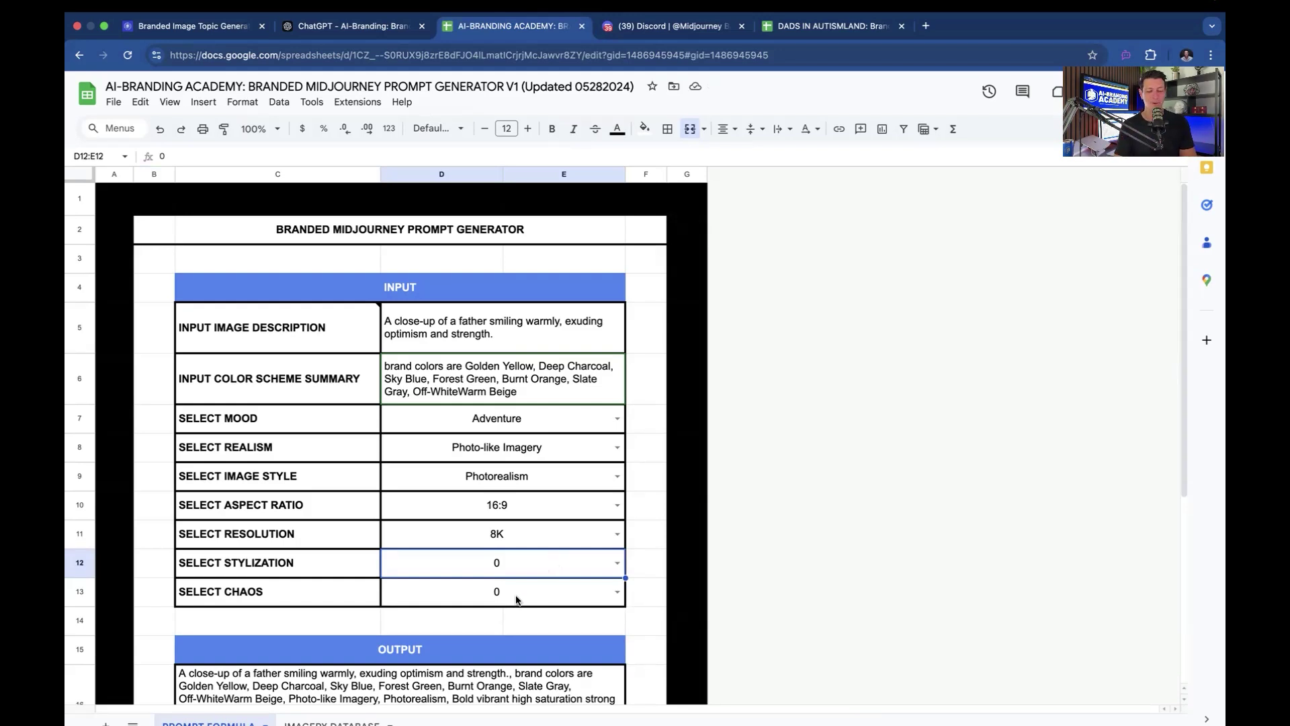
{"action": "double_click", "coordinate": [568, 589]}
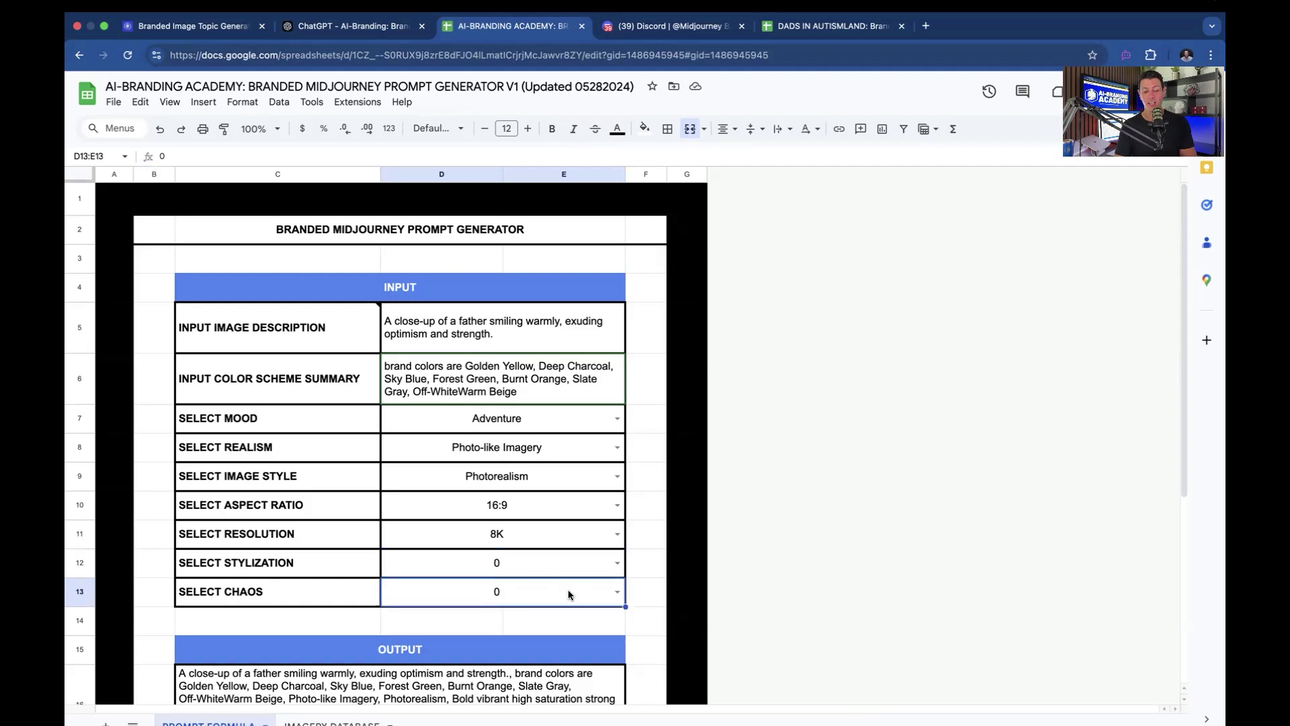
{"action": "scroll", "coordinate": [552, 645], "scroll_direction": "down", "scroll_amount": 5}
{"action": "scroll", "coordinate": [551, 644], "scroll_direction": "down", "scroll_amount": 4}
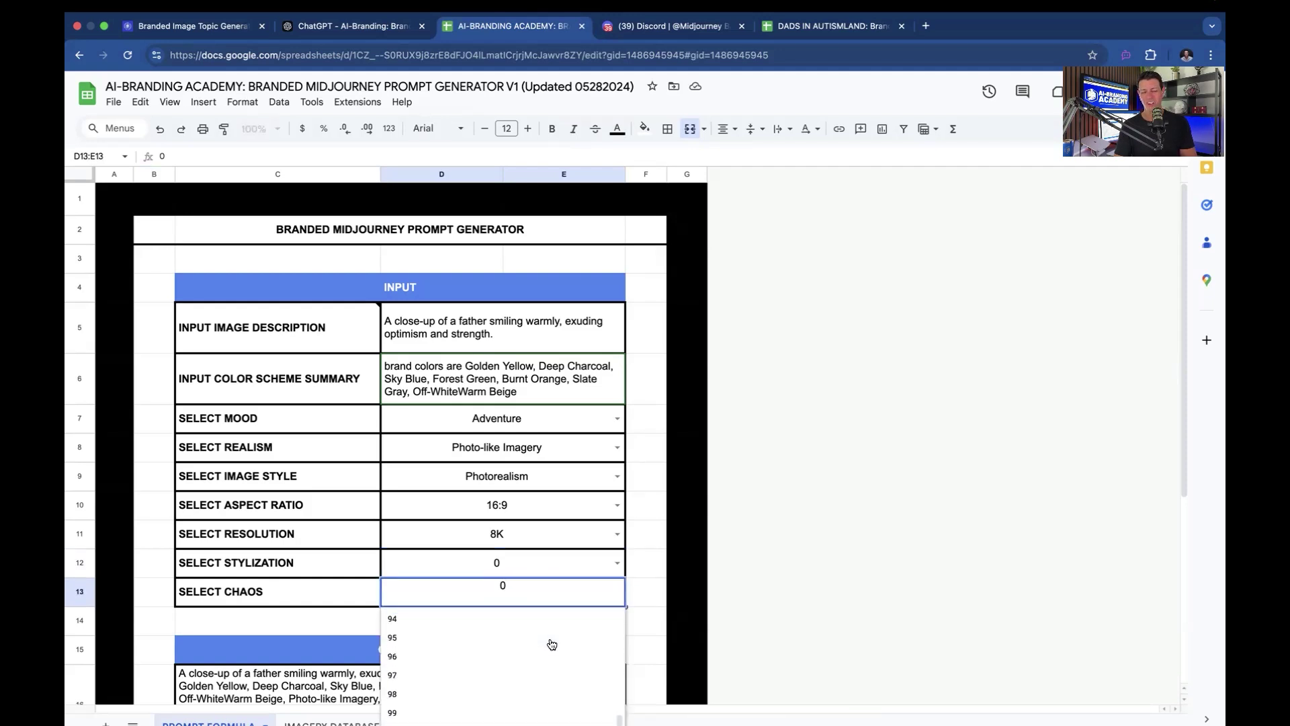
{"action": "scroll", "coordinate": [549, 665], "scroll_direction": "up", "scroll_amount": 10}
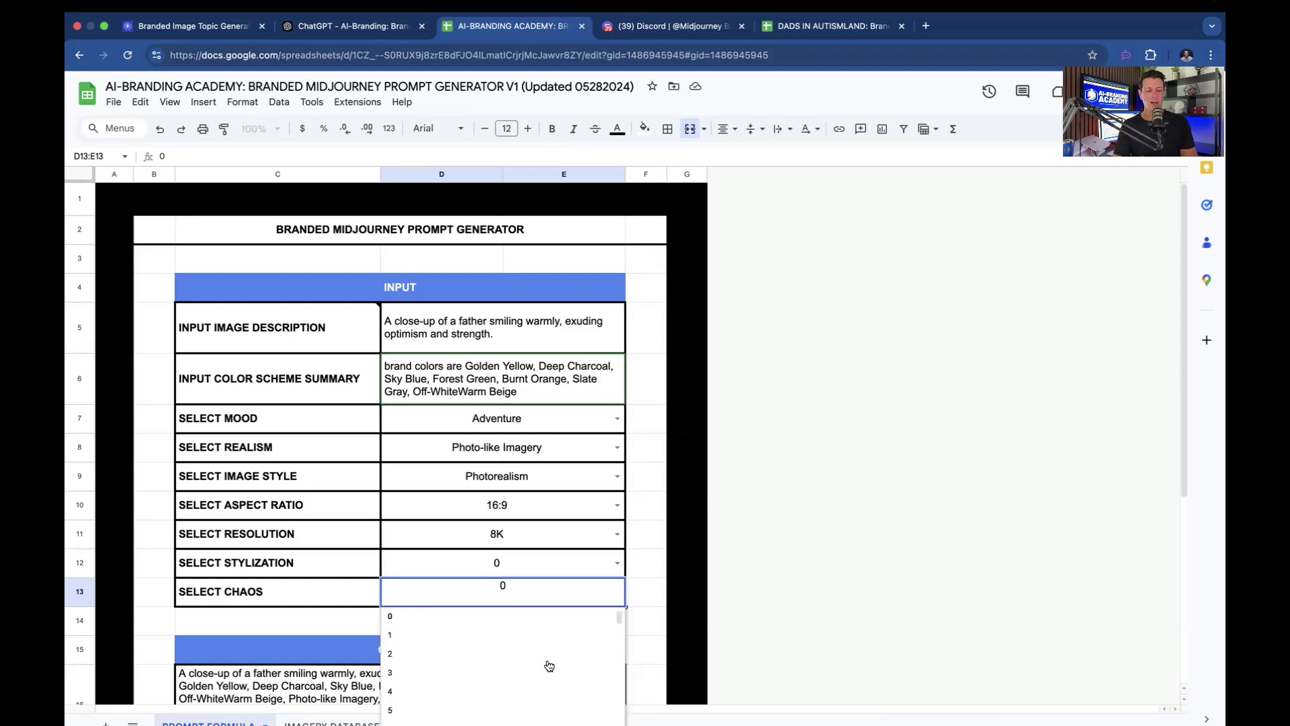
{"action": "left_click", "coordinate": [522, 614]}
{"action": "left_click", "coordinate": [467, 617]}
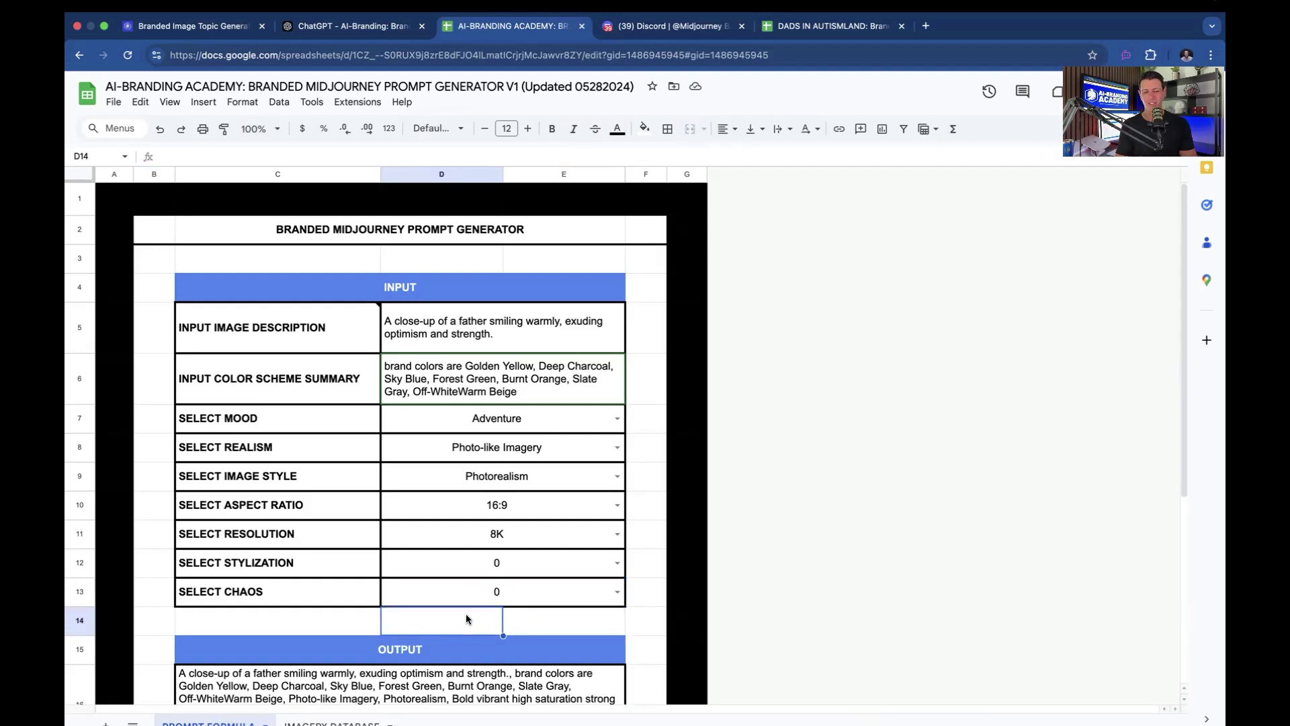
Copy the generated OUTPUT prompt ending '--aspect 16:9 --stylize 0 --chaos 0'
{"action": "scroll", "coordinate": [460, 466], "scroll_direction": "down", "scroll_amount": 5}
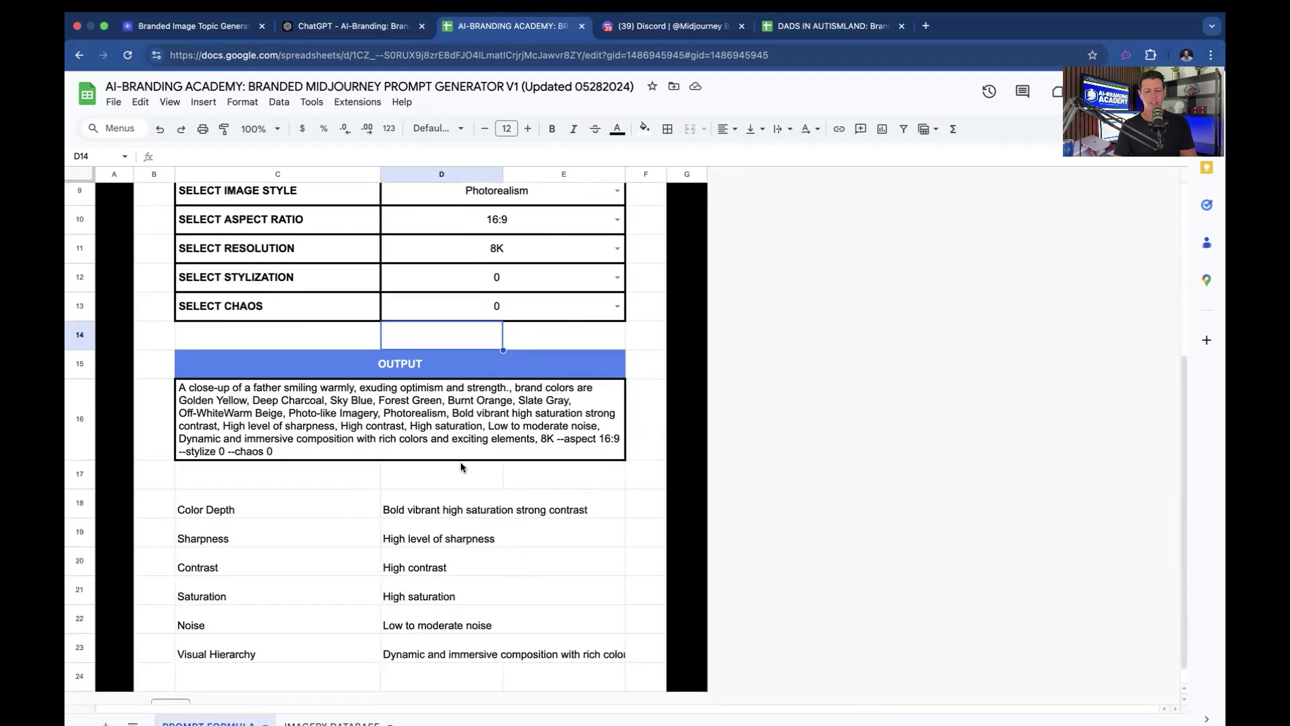
{"action": "left_click", "coordinate": [339, 413]}
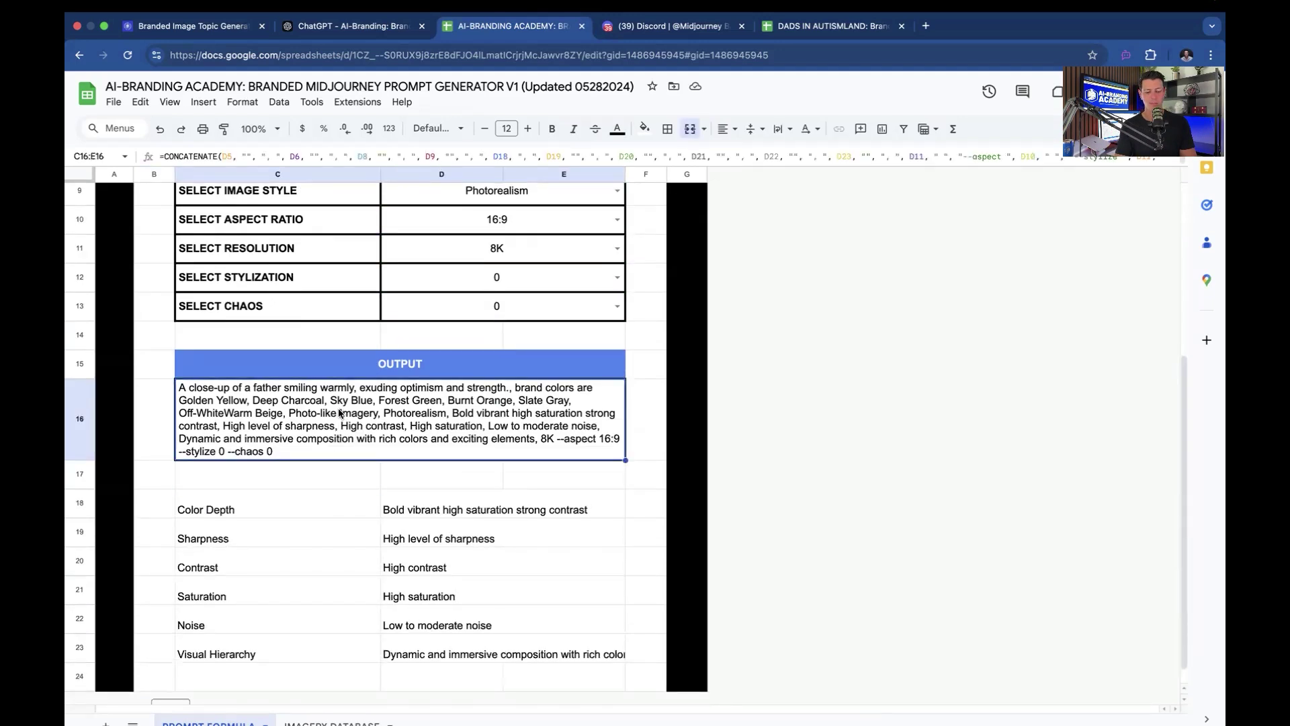
{"action": "key", "text": "super+c"}
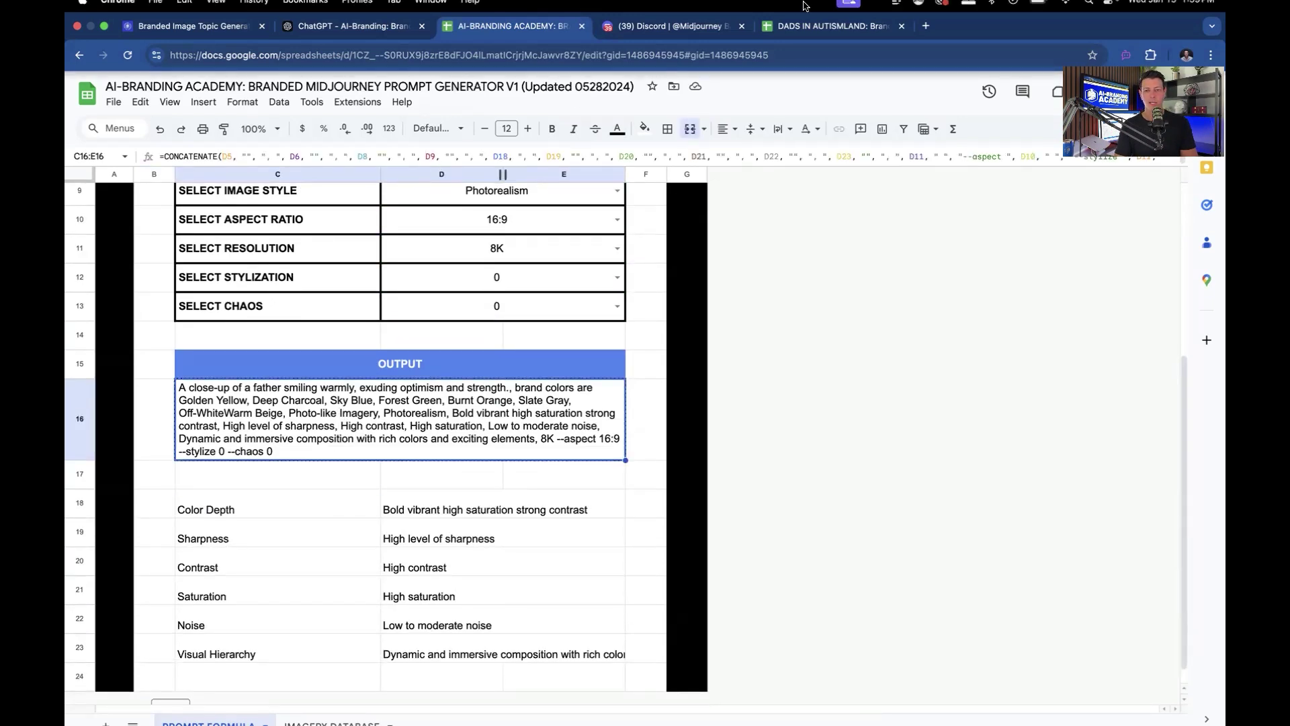
Run /imagine in the Midjourney Bot chat with the pasted smiling-father prompt
{"action": "left_click", "coordinate": [707, 22]}
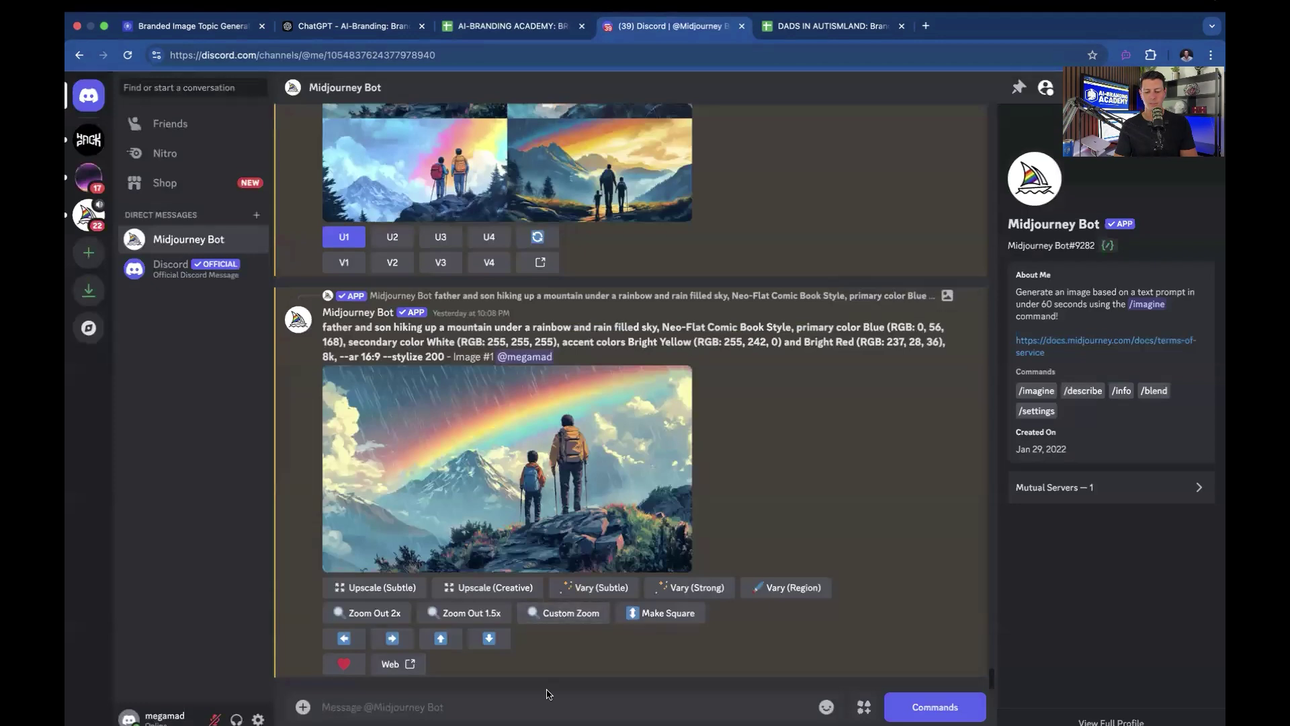
{"action": "key", "text": "super+equal"}
{"action": "key", "text": "super+equal"}
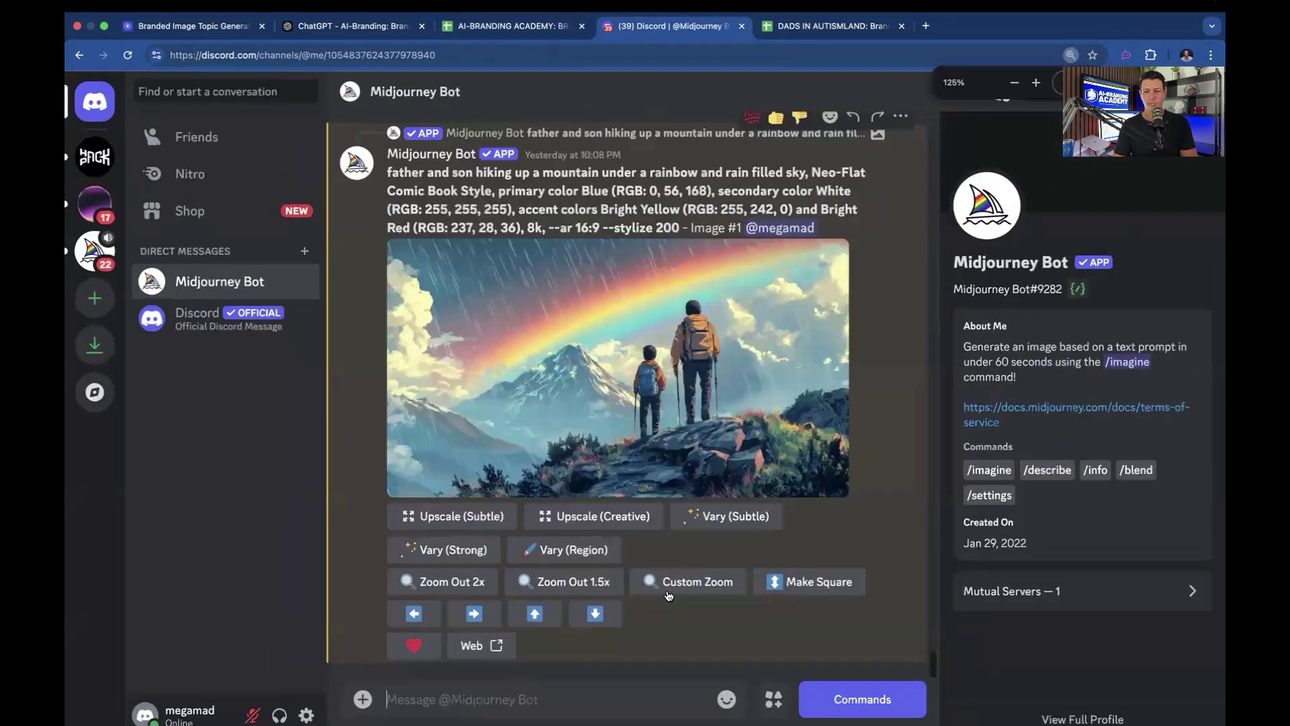
{"action": "type", "text": "/imagine"}
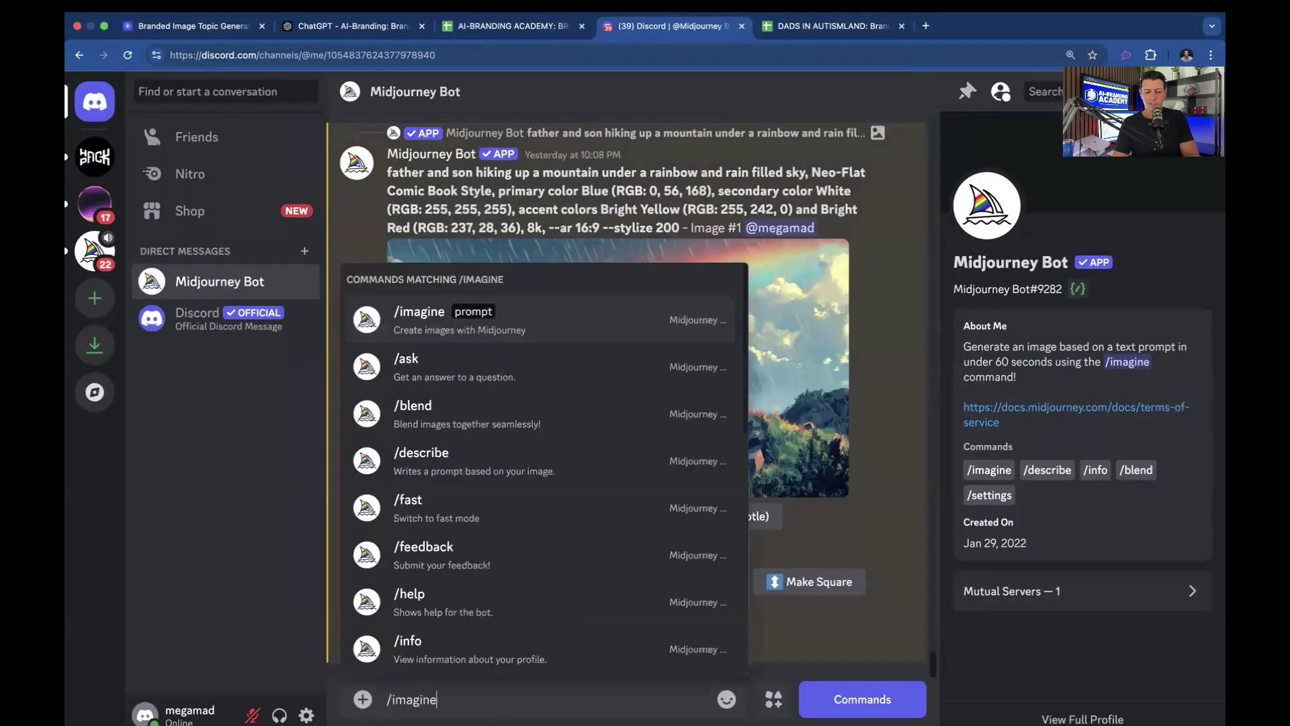
{"action": "key", "text": "Tab"}
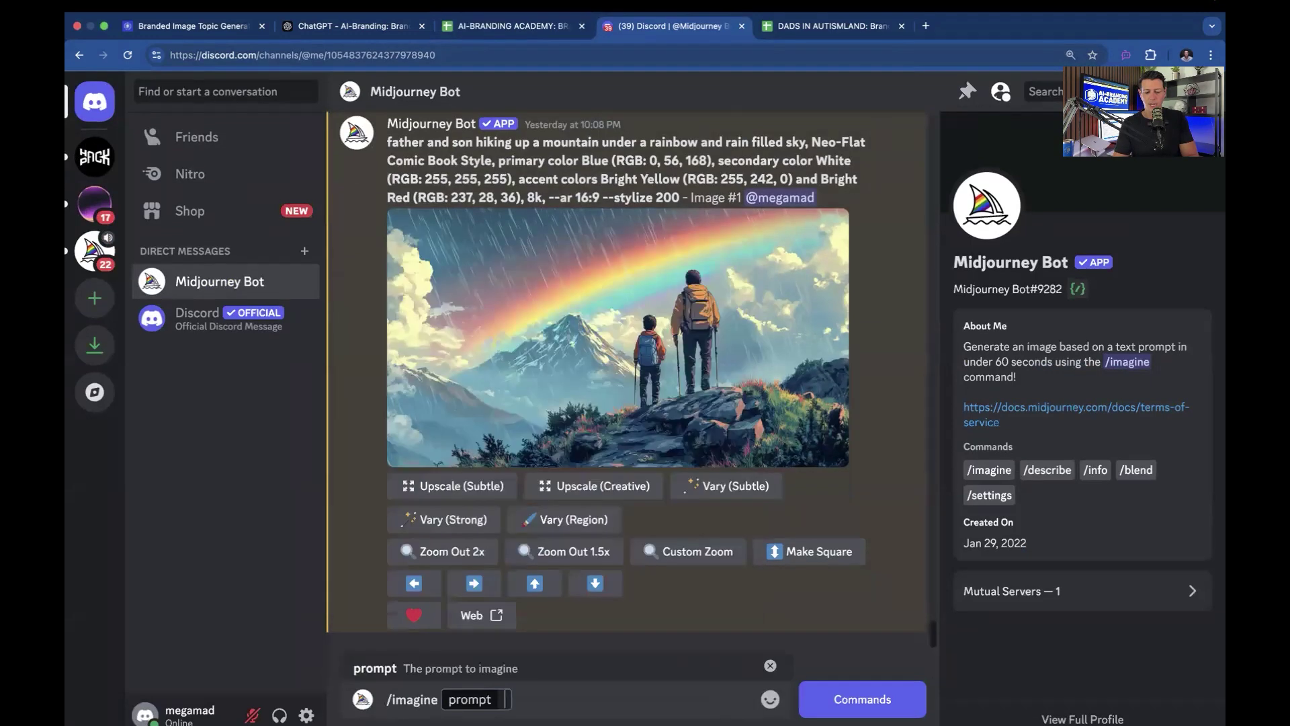
{"action": "key", "text": "super+v"}
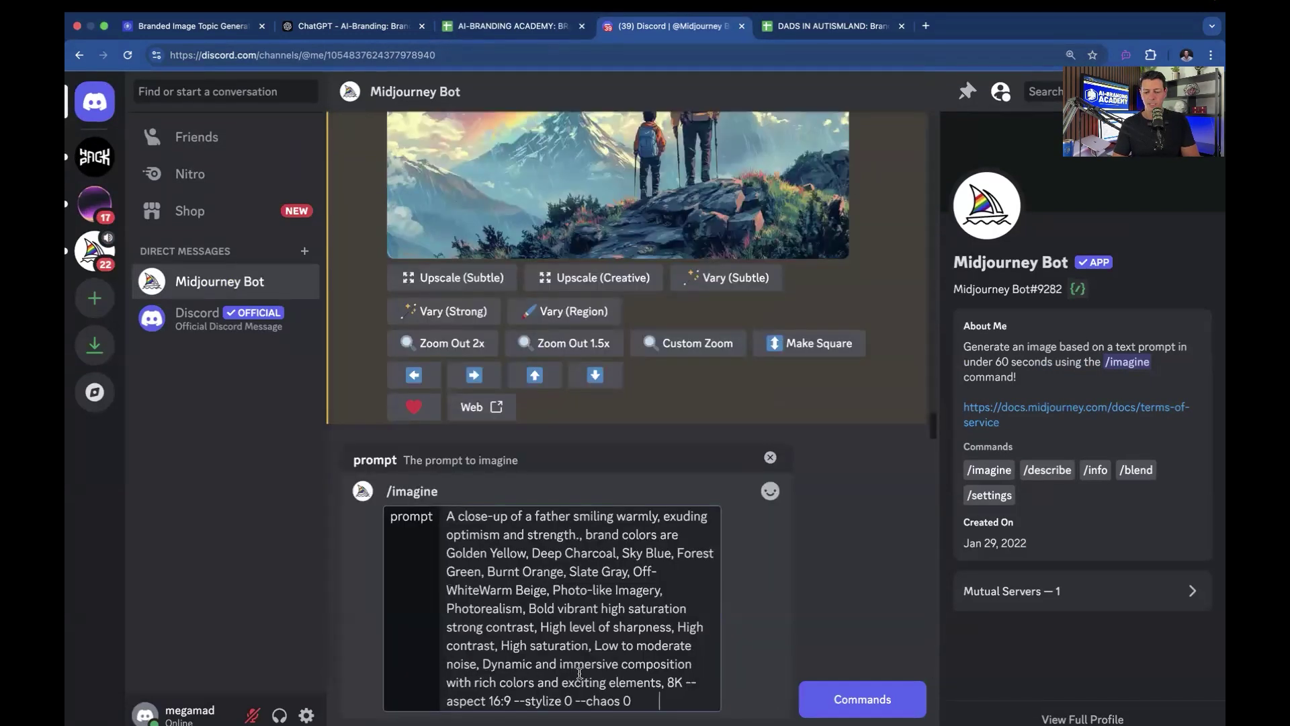
{"action": "key", "text": "Return"}
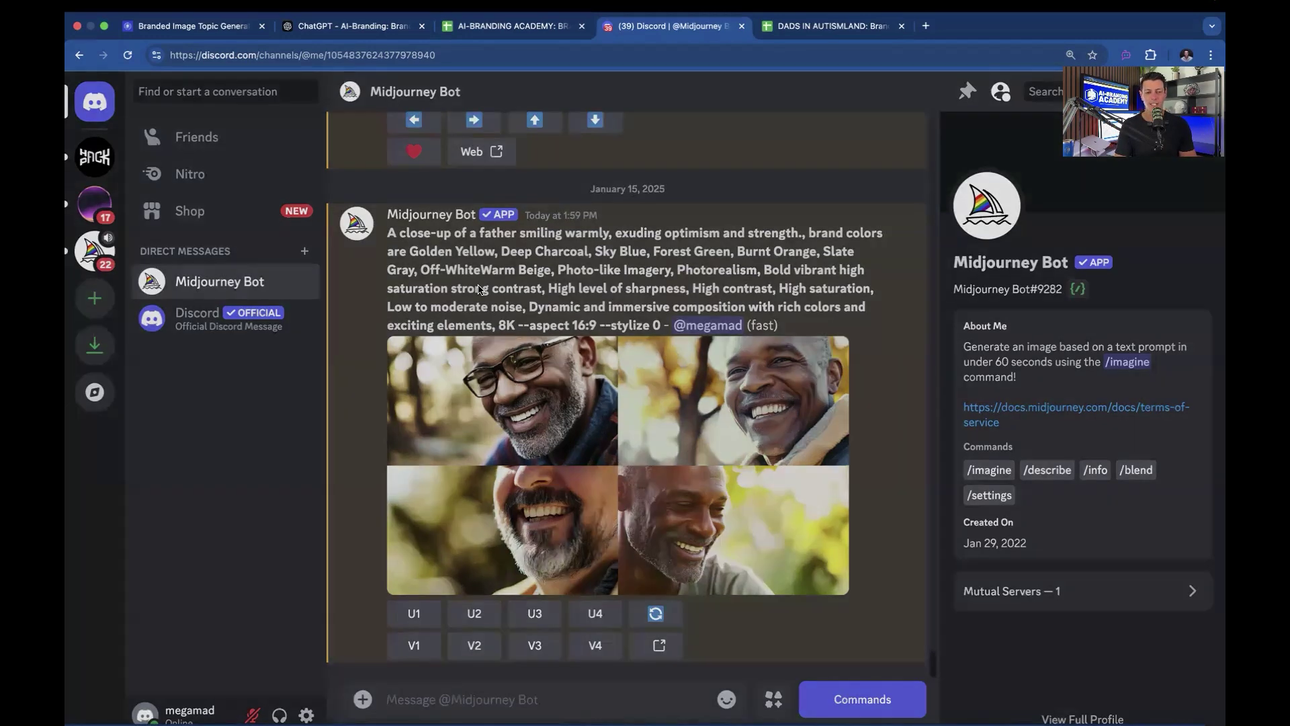
Preview the four-image grid full size, then upscale image 1 (U1), the bearded father in glasses
{"action": "left_click", "coordinate": [474, 390]}
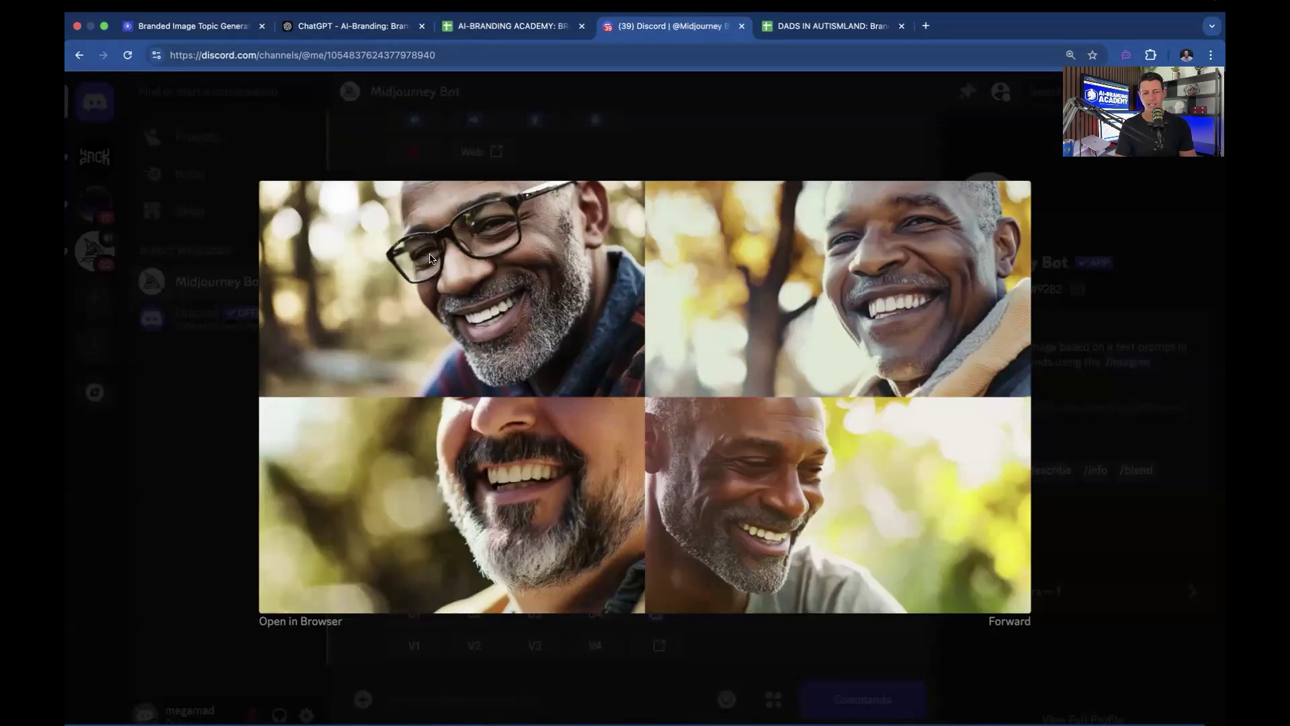
{"action": "left_click", "coordinate": [194, 548]}
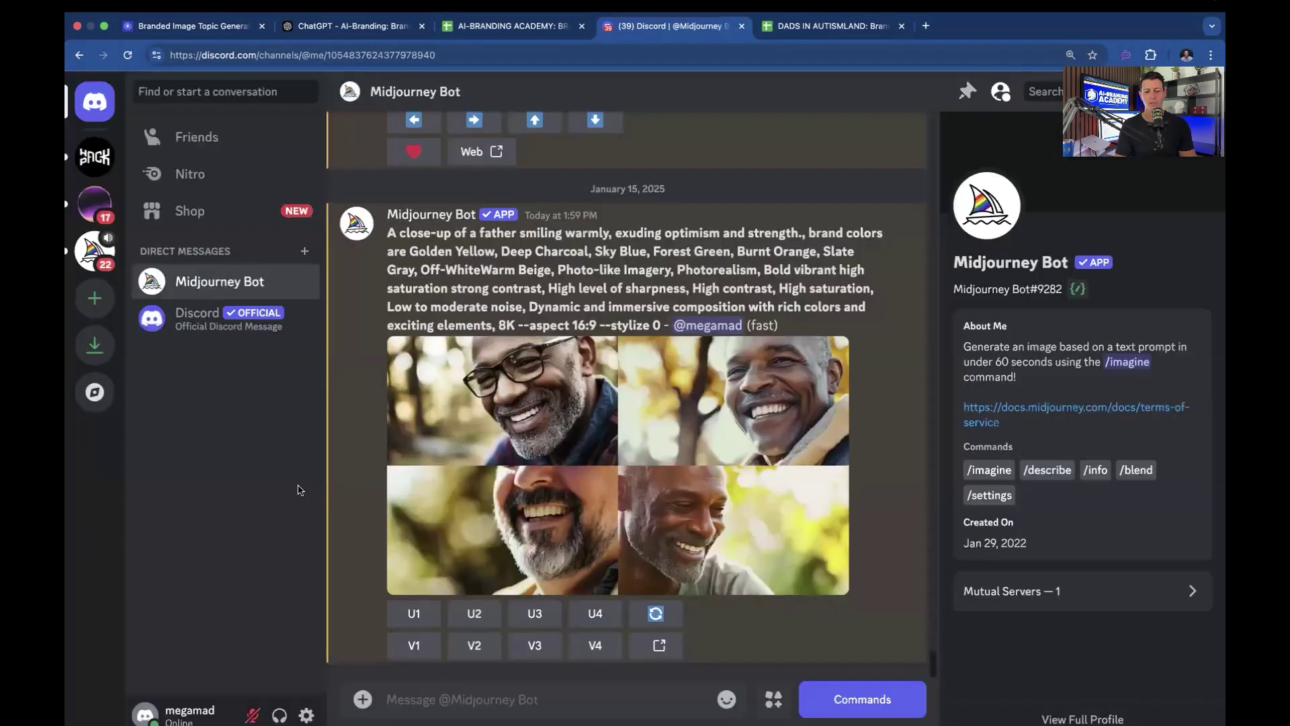
{"action": "left_click", "coordinate": [414, 614]}
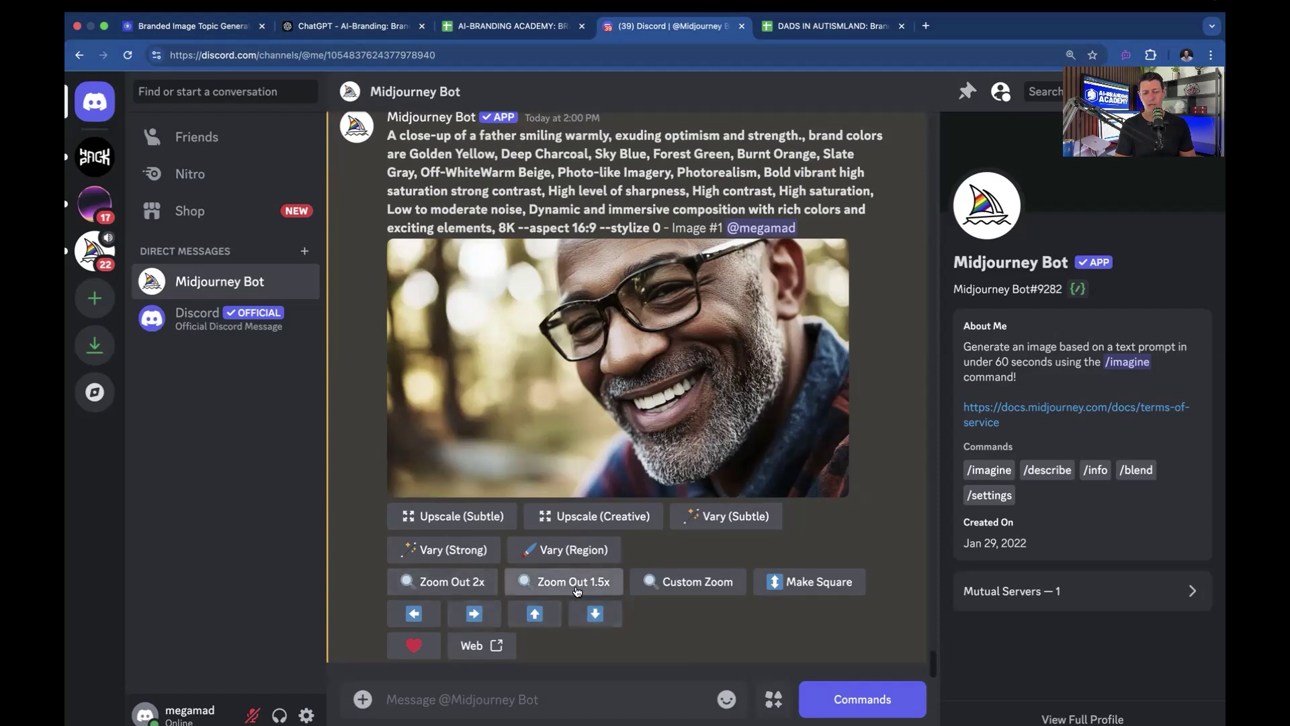
Apply Zoom Out 1.5x to the upscaled father, then upscale image 3 (U3) of the new grid
{"action": "left_click", "coordinate": [573, 583]}
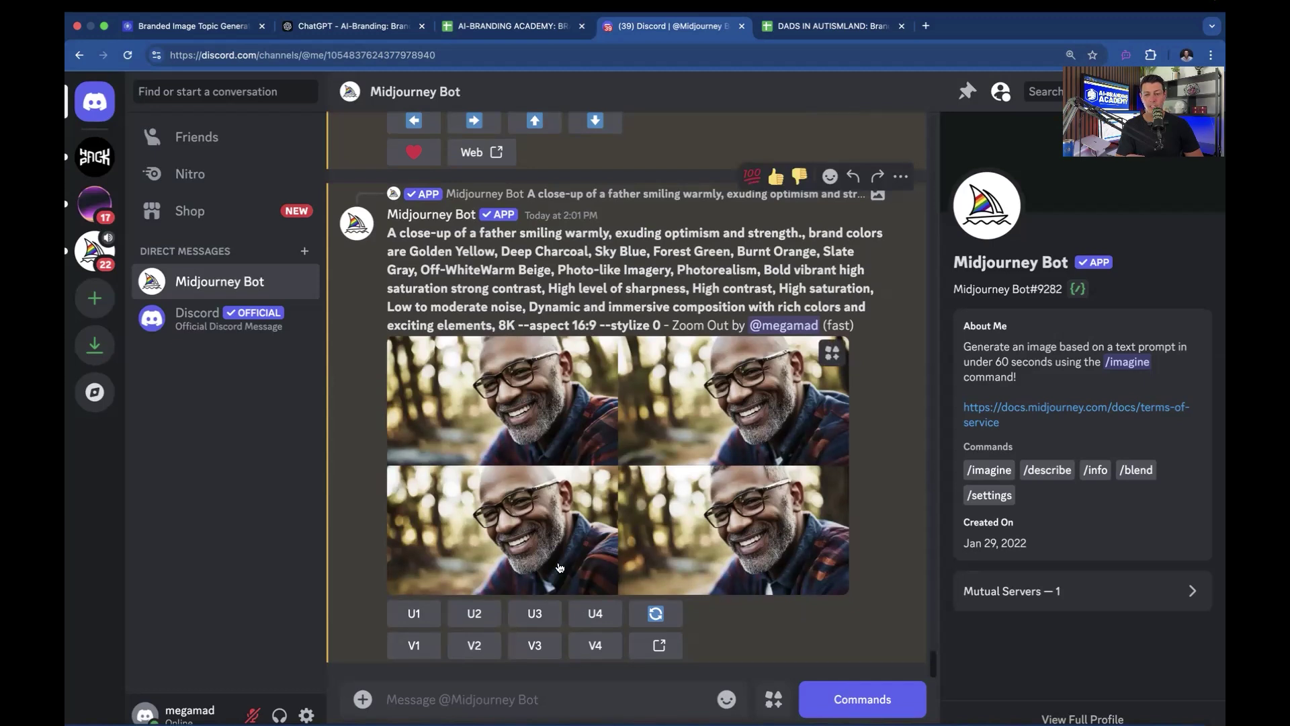
{"action": "left_click", "coordinate": [535, 612]}
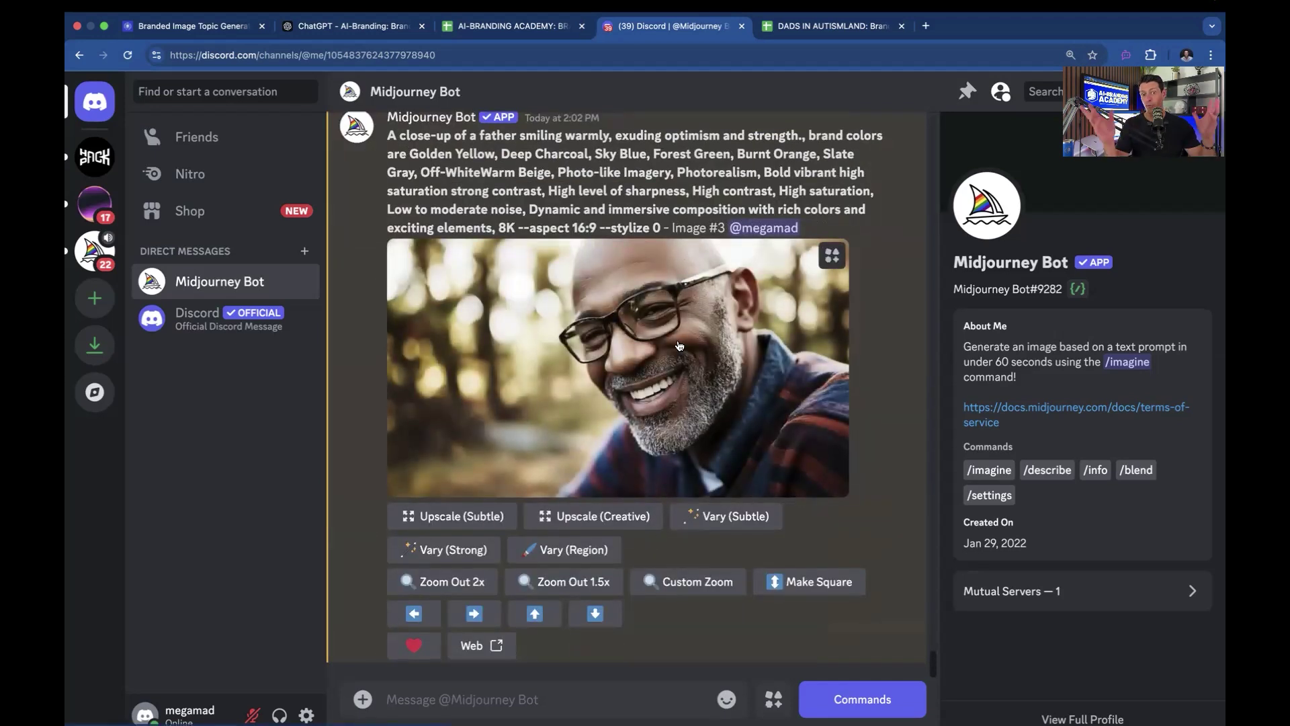
Return to ChatGPT's Branded Image Topic Generator list and briefly select topic 12 about climbing a mountain
{"action": "left_click", "coordinate": [332, 30]}
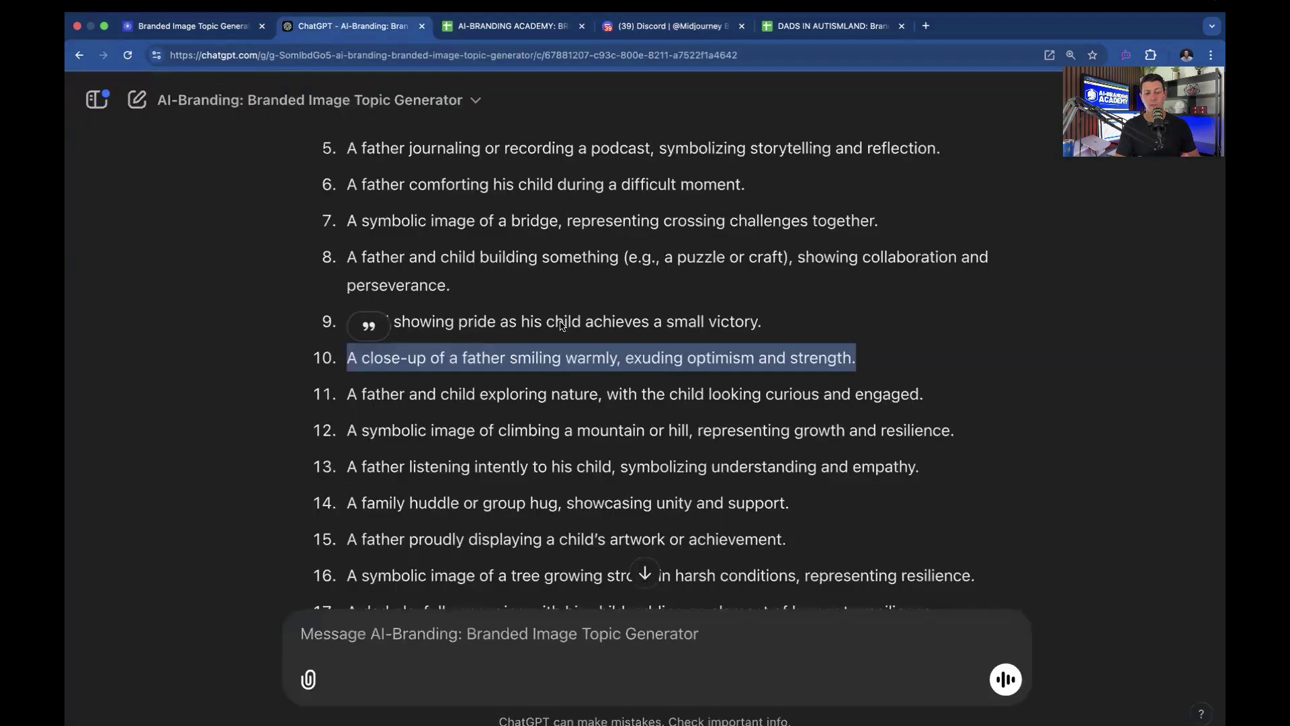
{"action": "triple_click", "coordinate": [524, 431]}
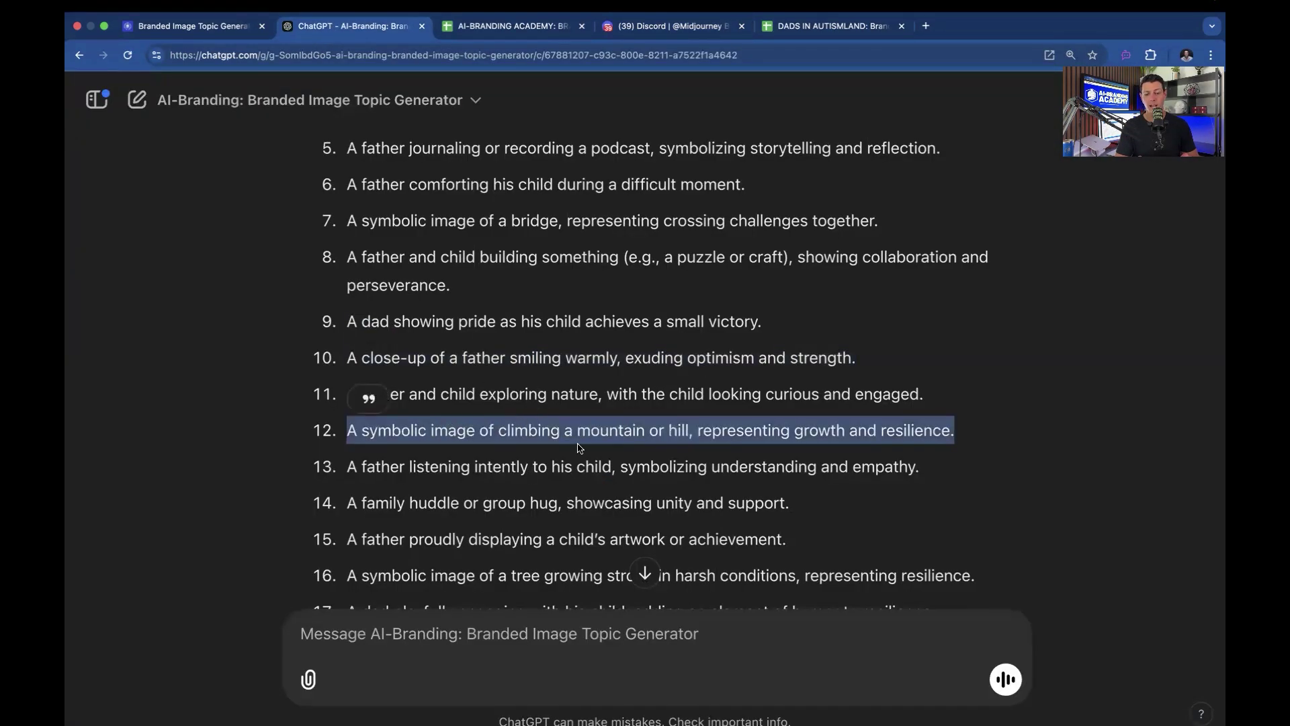
{"action": "left_click", "coordinate": [377, 531]}
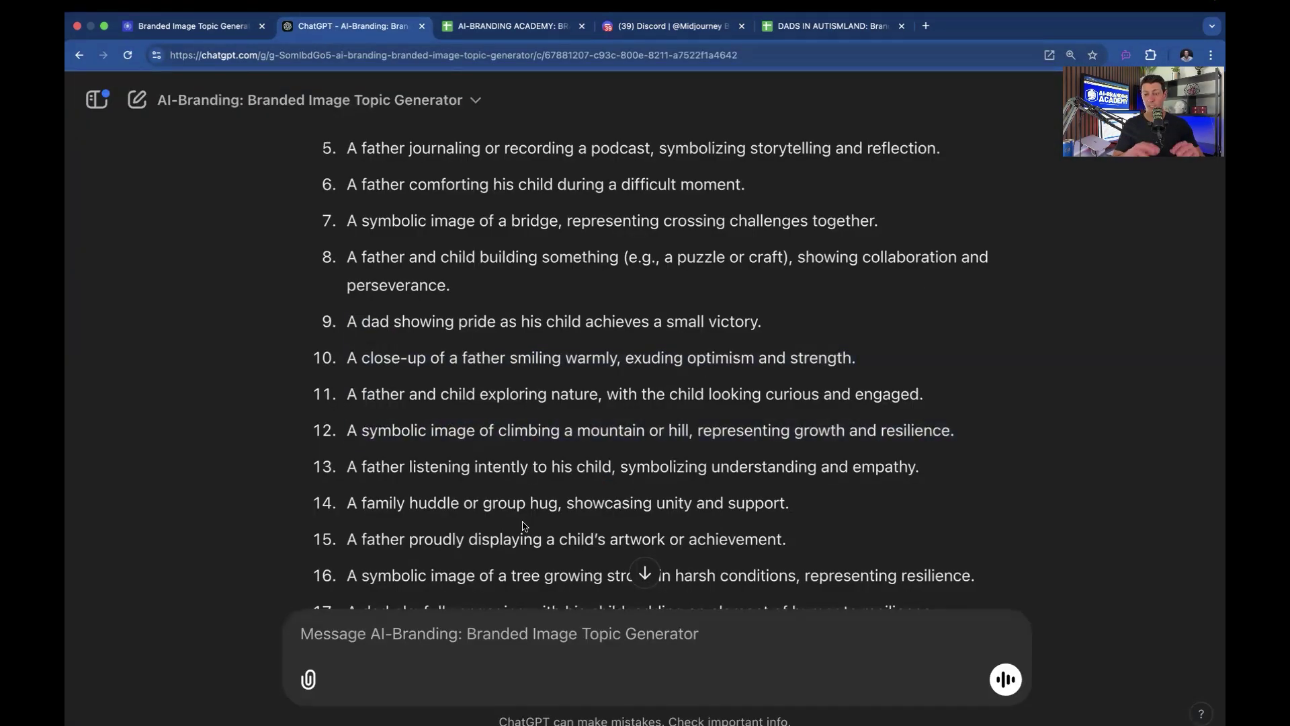